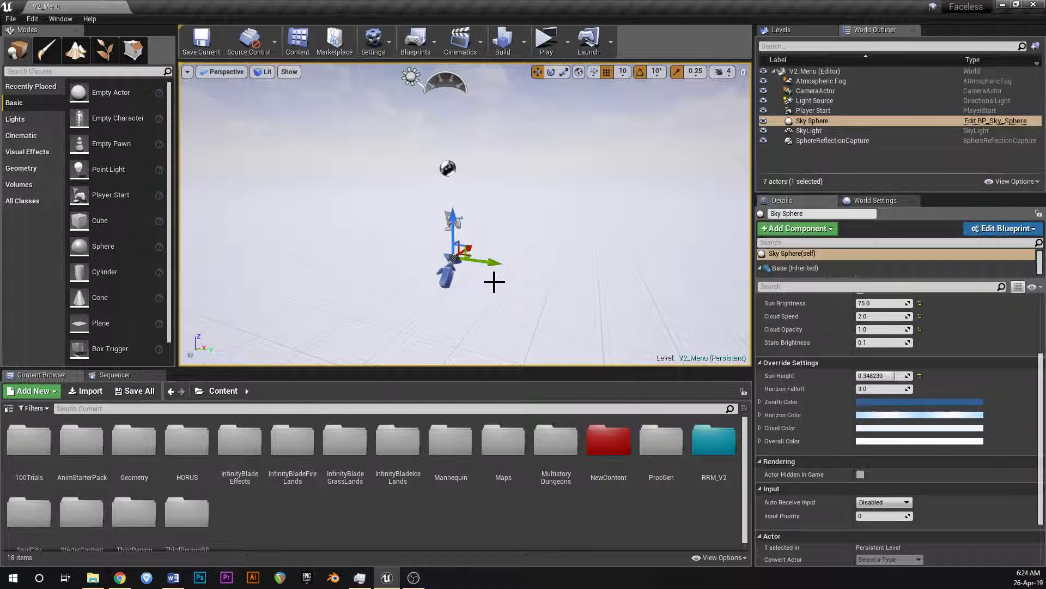
- Launch the V2_Menu level in a standalone game preview and create new save data to enter the hub
left_click(553, 48)
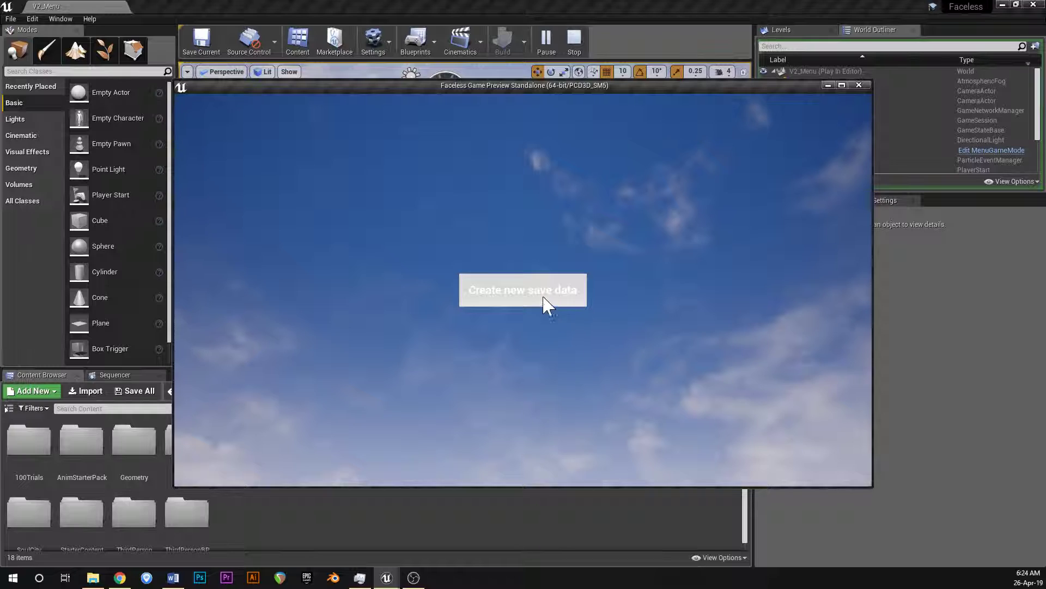
left_click(528, 291)
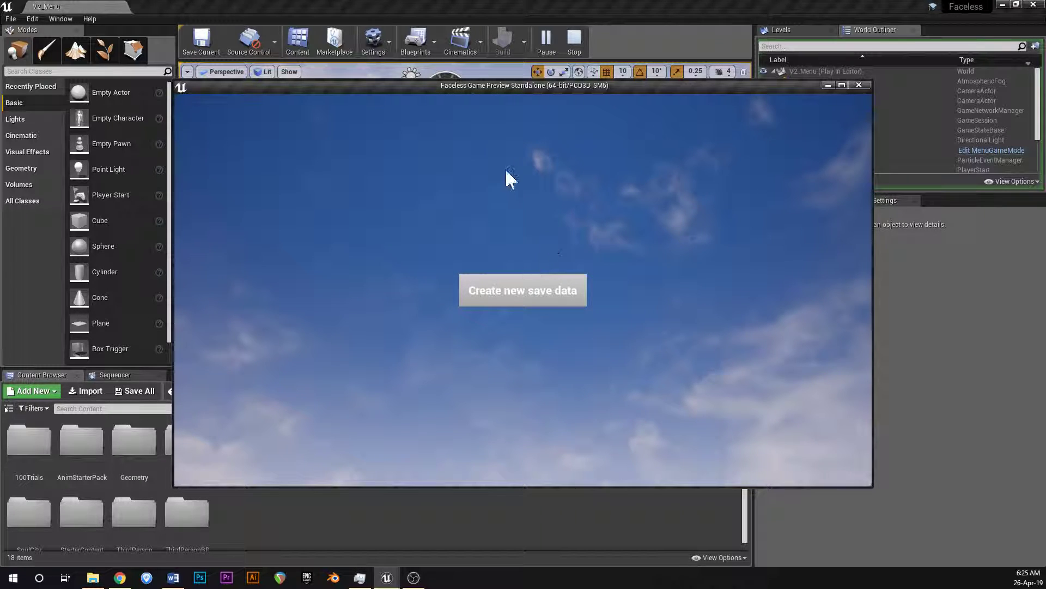
left_click(527, 295)
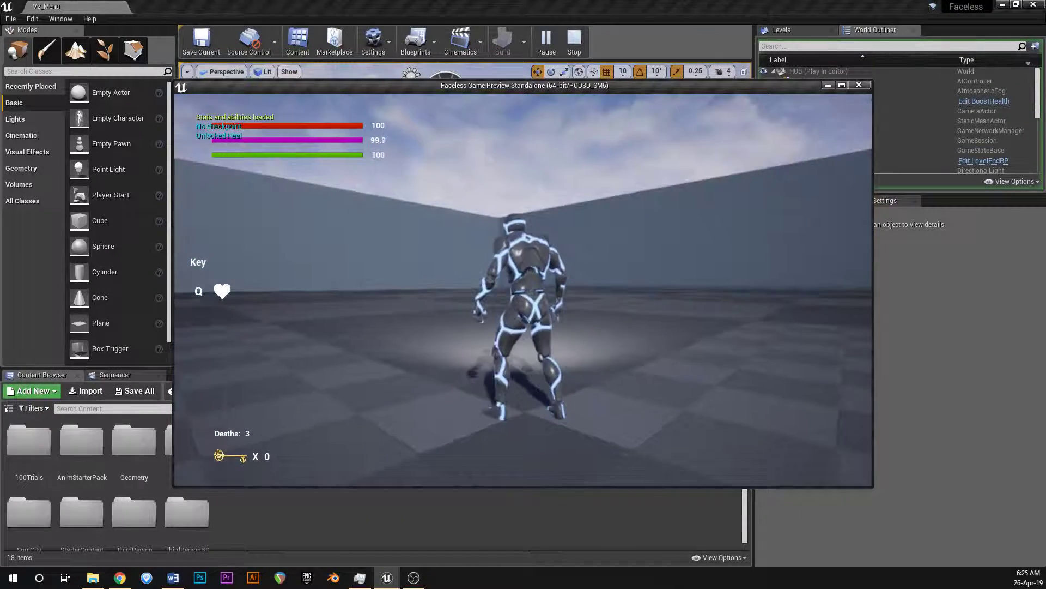
- Test the aim mode in the hub by firing several explosive shots at the building and walls
key("w")
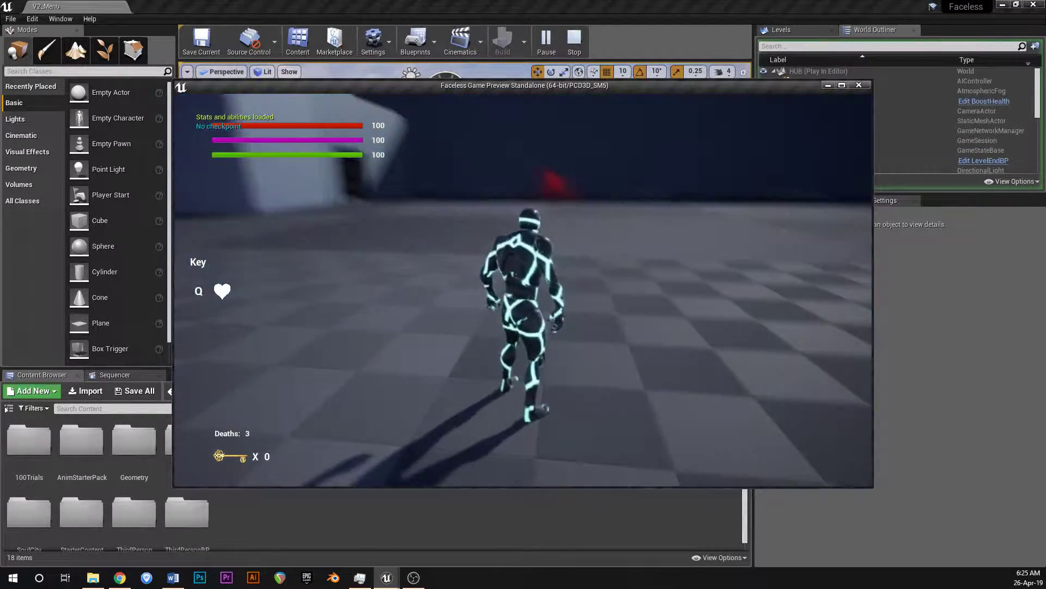
right_click(522, 290)
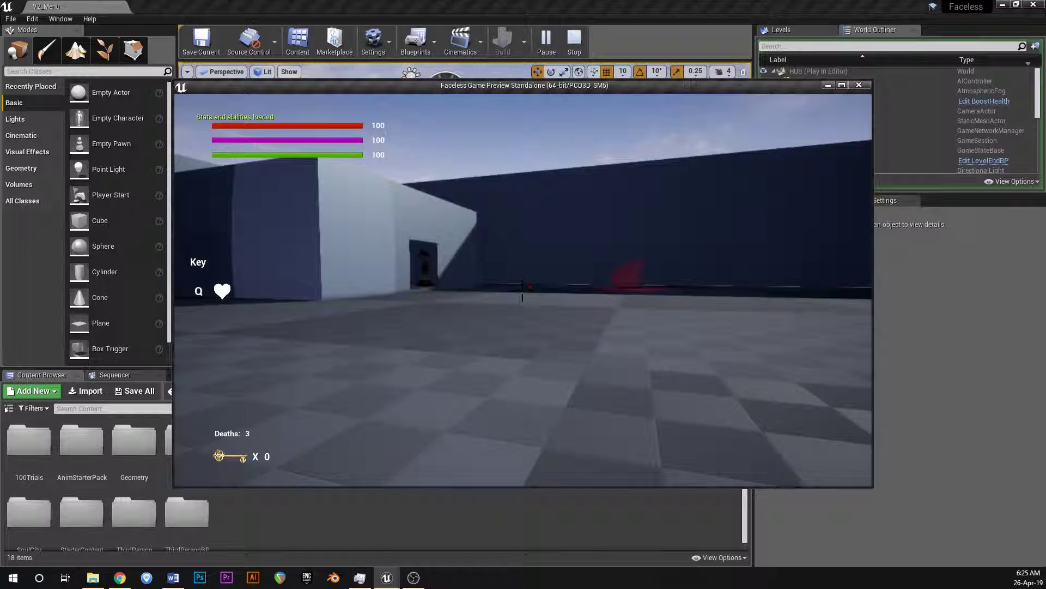
left_click(522, 291)
left_click(522, 290)
left_click(522, 290)
left_click(522, 291)
left_click(522, 291)
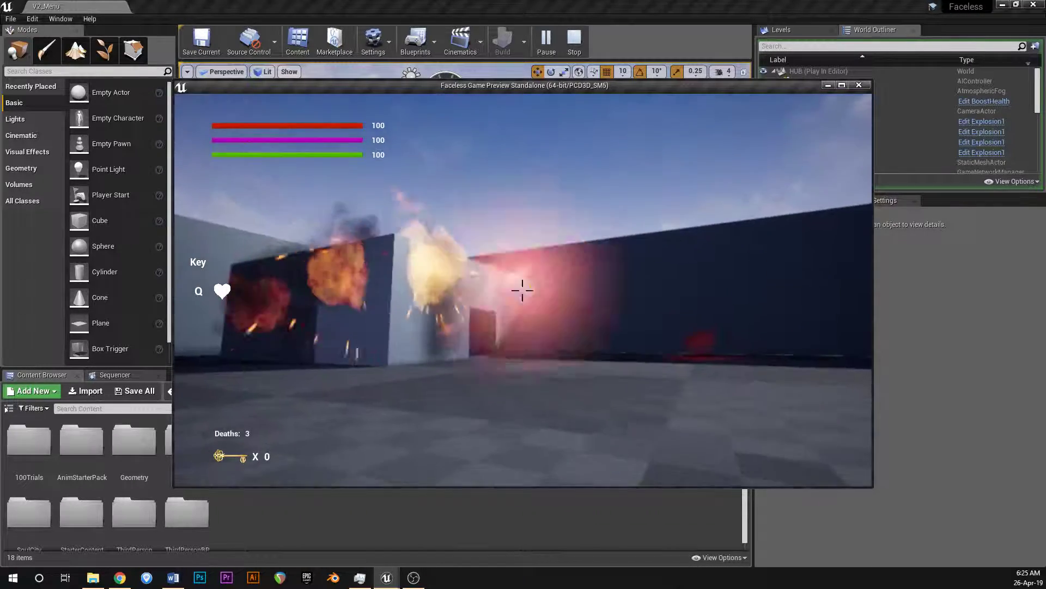
- Sprint across the hub, damage the character with an explosive shot at the ground, and test the heal ability
key("shift+w")
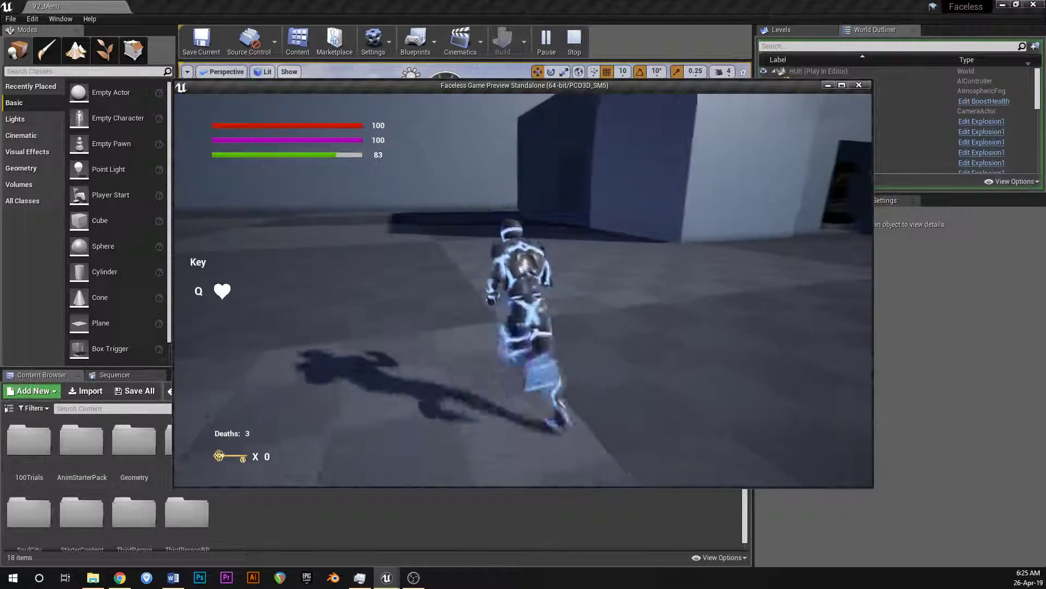
right_click(523, 290)
left_click(522, 289)
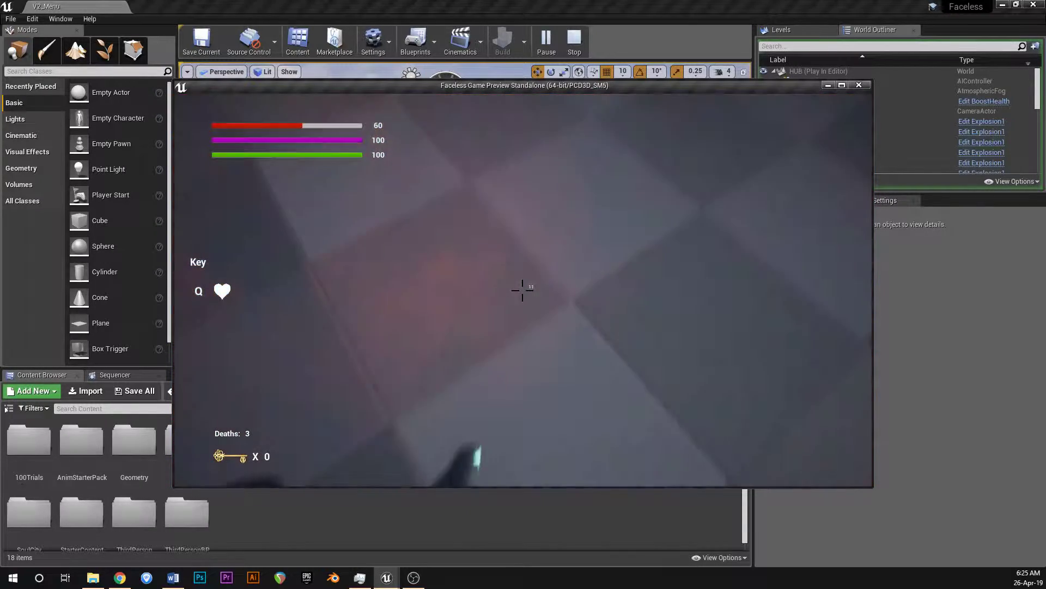
key("v")
key("q")
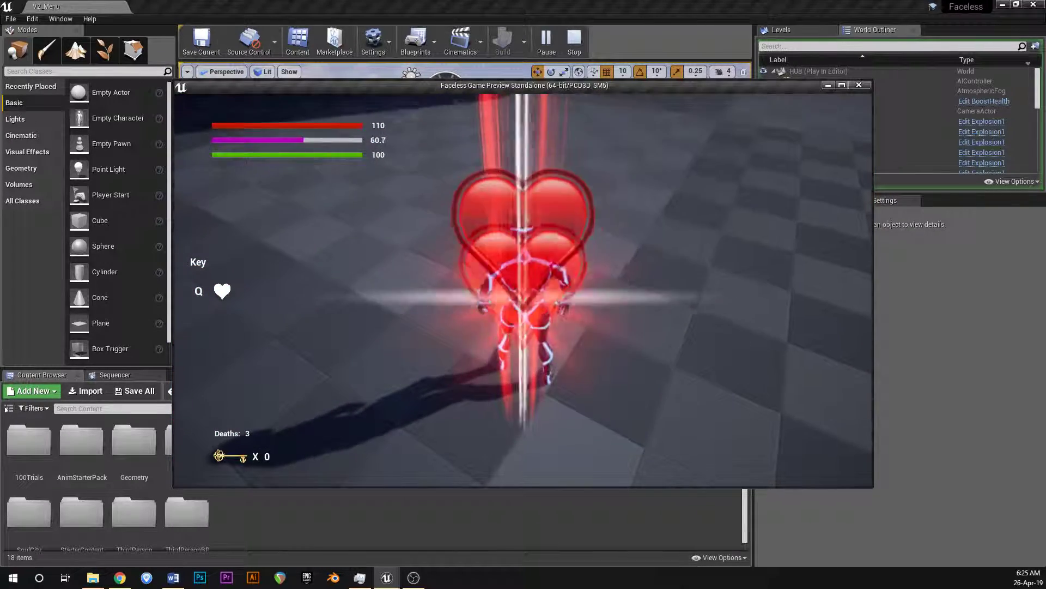
- Damage the character again with explosive shots at the floor and use the heal ability a second time
key("w")
key("v")
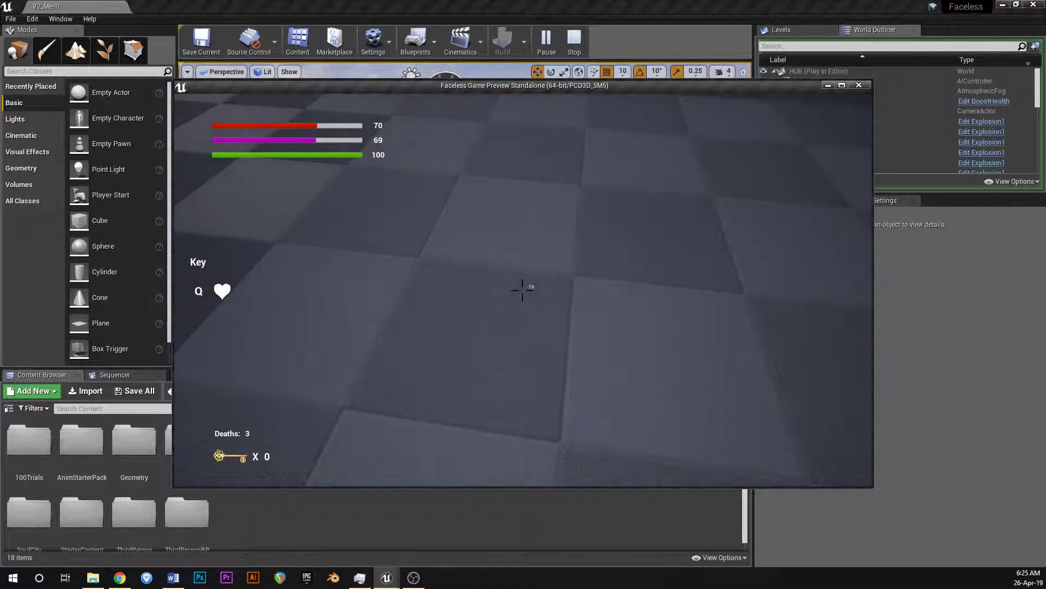
left_click(522, 290)
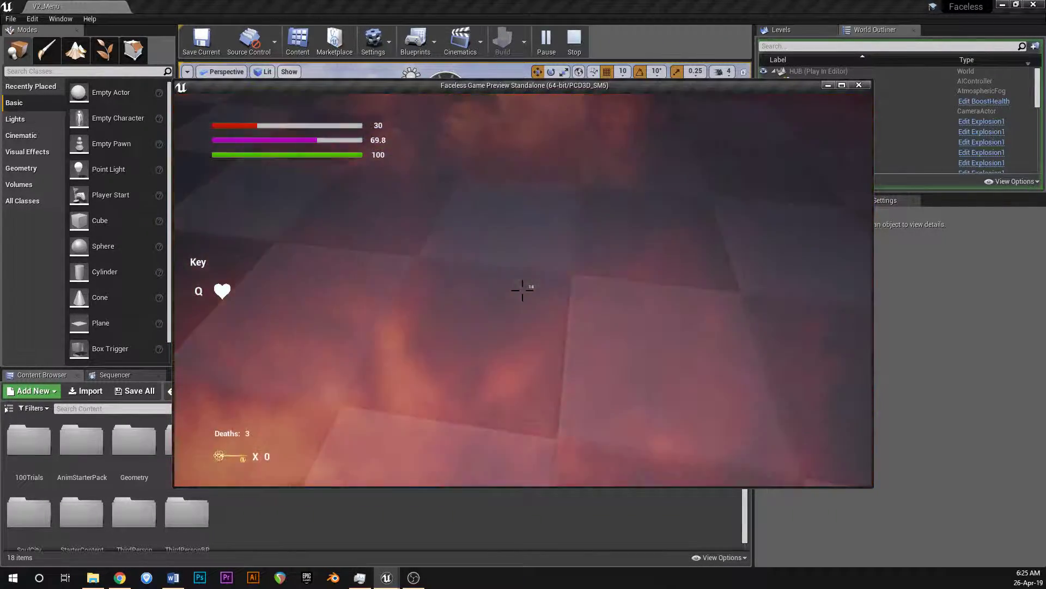
key("v")
key("q")
key("w")
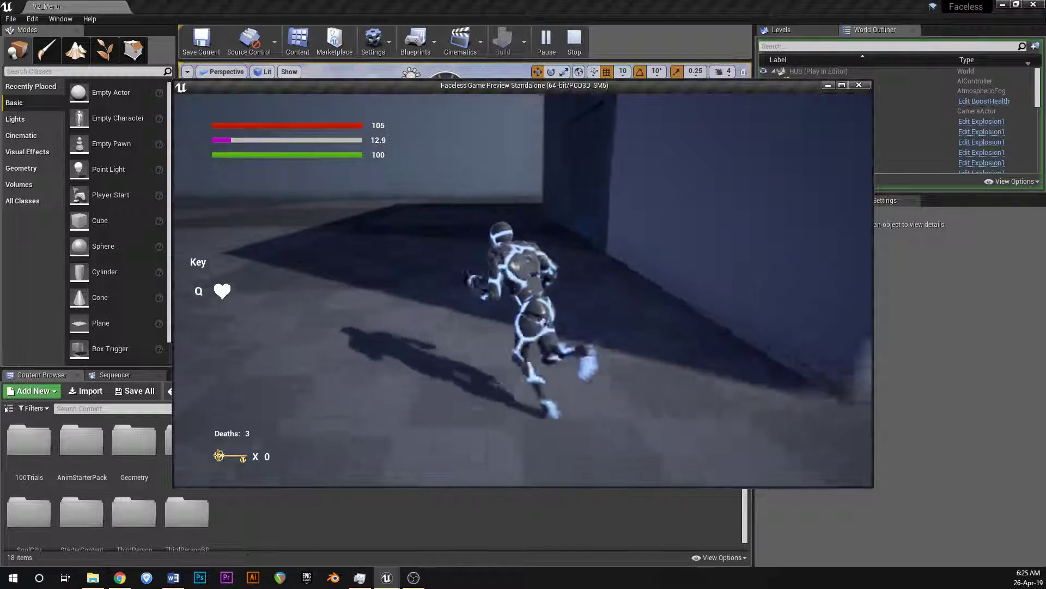
- Sprint through the hub building to the red portal and enter it to unlock Pasqualdo Plains
key("shift")
key("w")
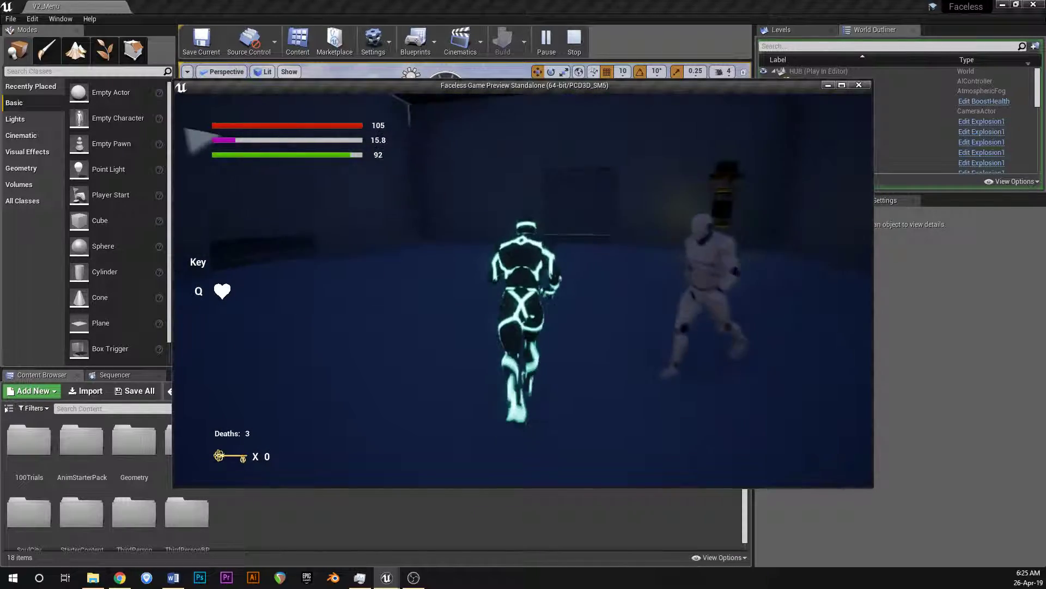
key("shift")
key("w")
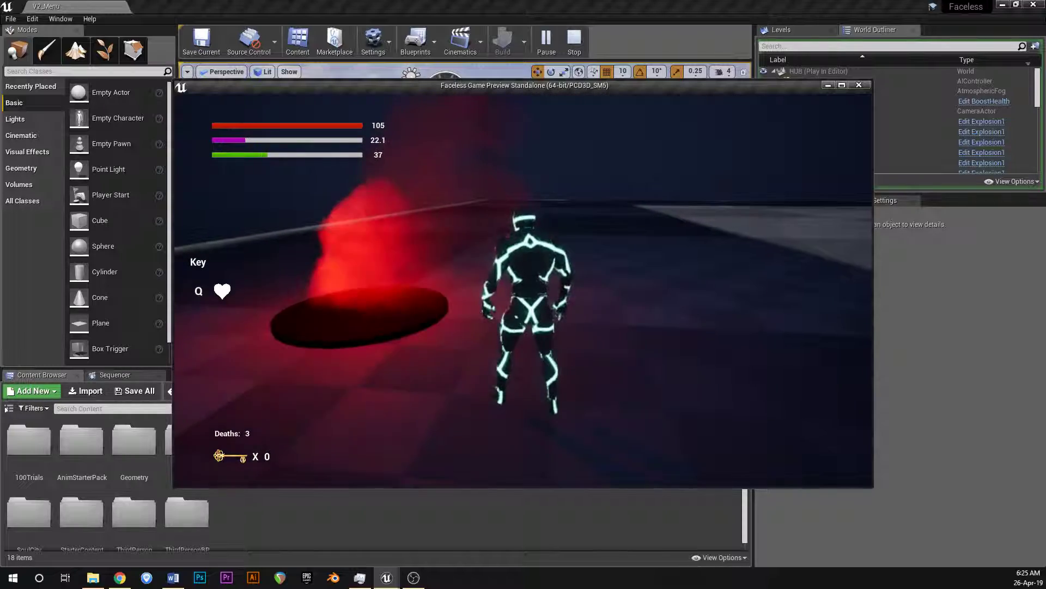
key("w")
key("d")
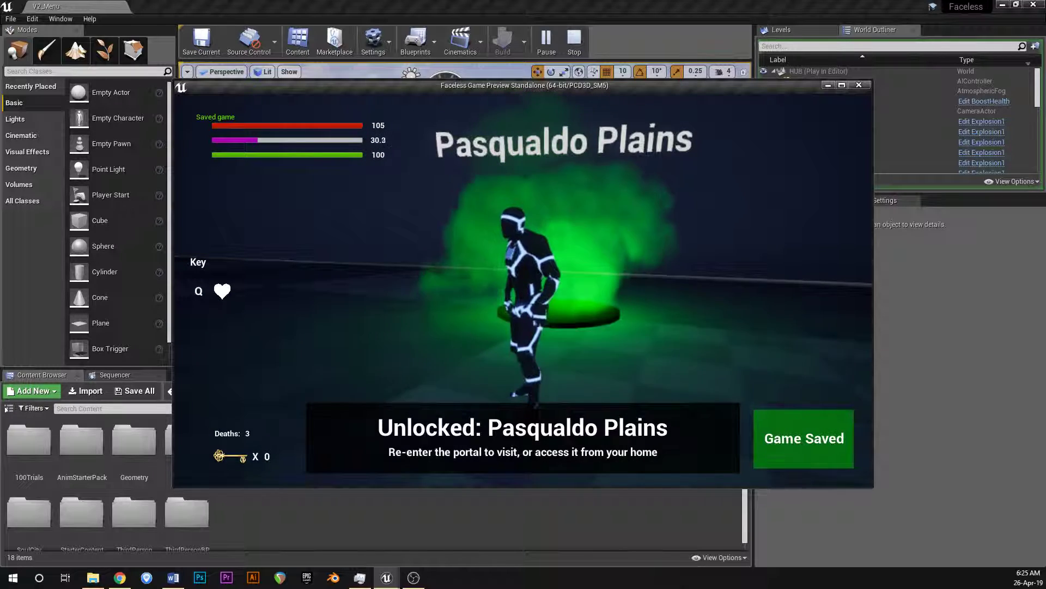
- Return to the map statue inside the hub building and travel to Pasqualdo Plains from its map
key("a")
key("f")
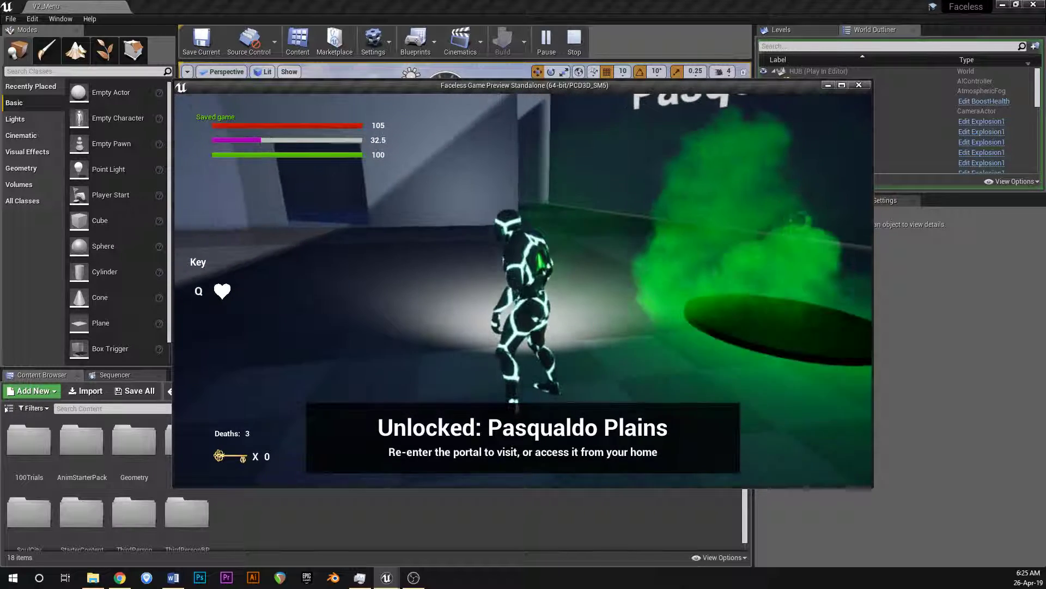
key("f")
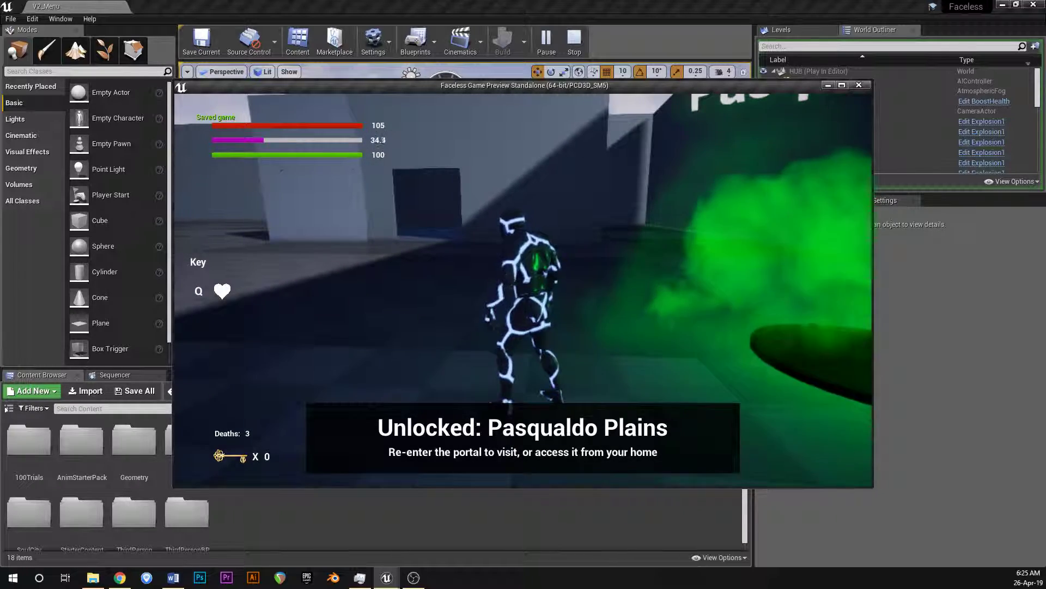
key("shift+w")
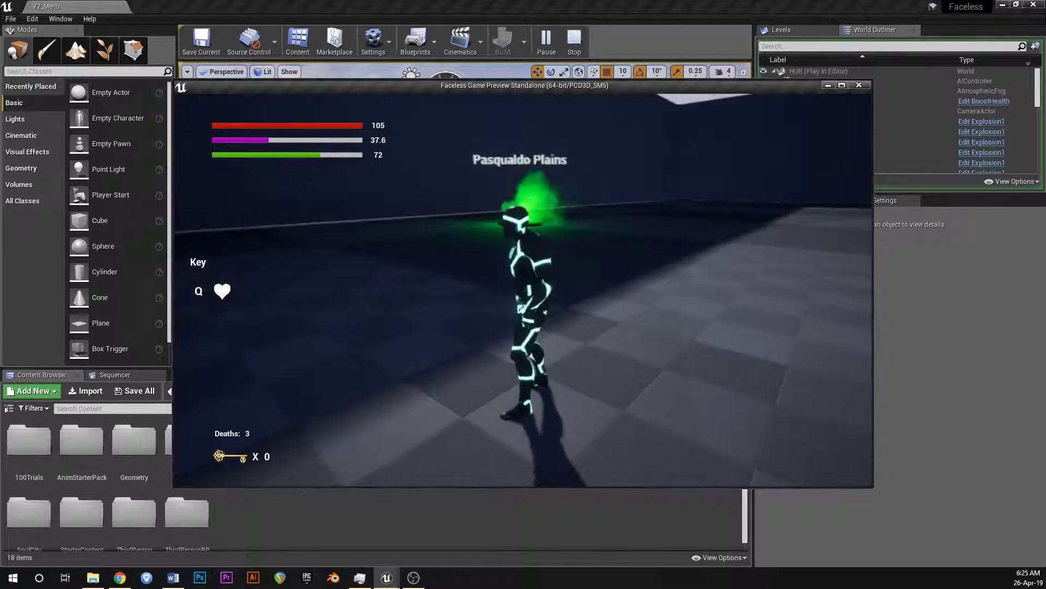
key("shift+w")
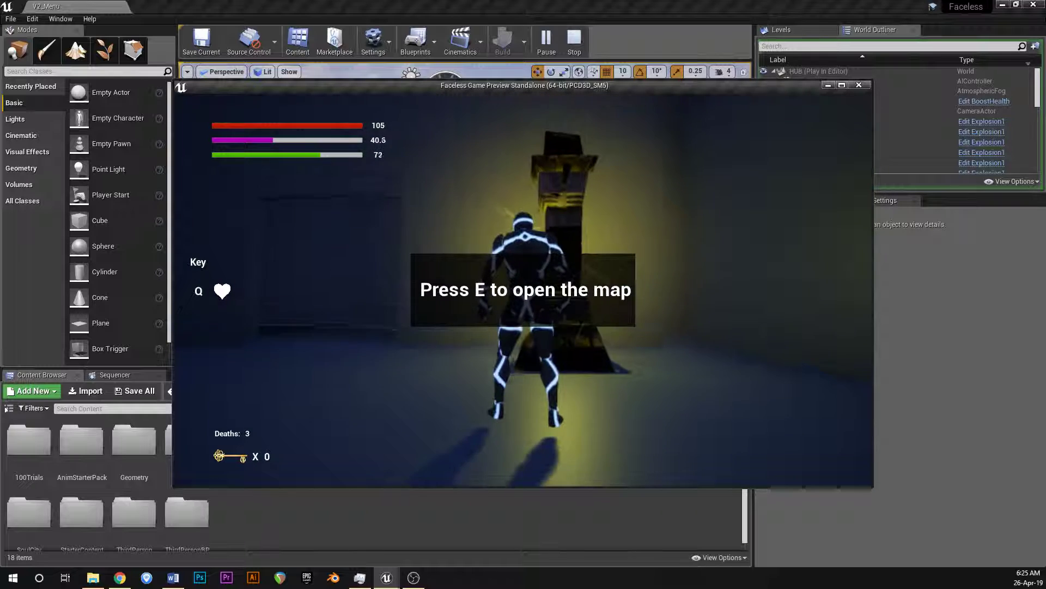
key("e")
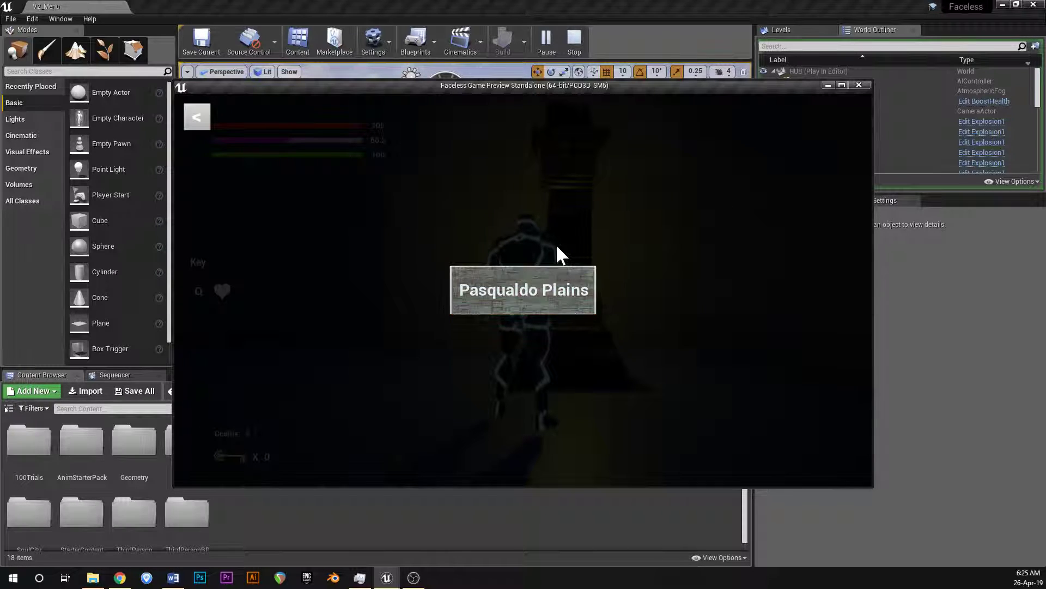
left_click(541, 297)
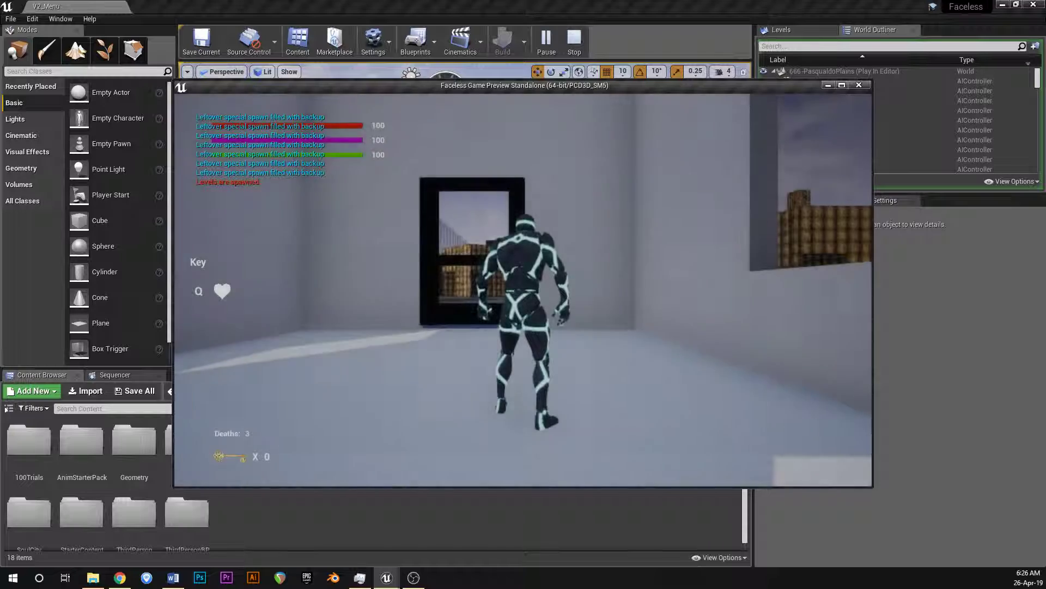
- Explore the starting room of Pasqualdo Plains and aim out through its doorway at the level outside
key("a")
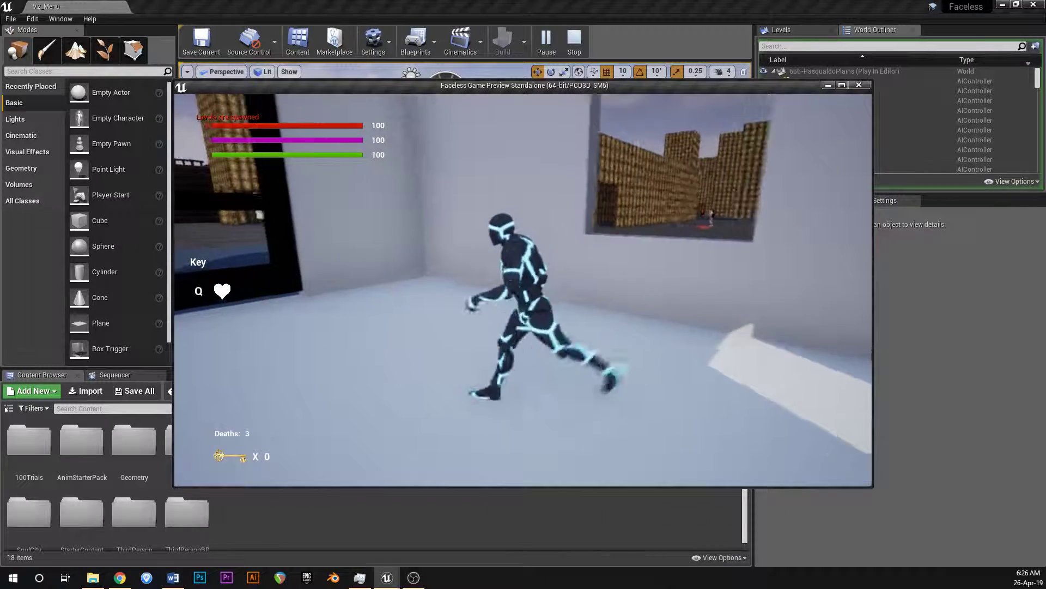
key("w")
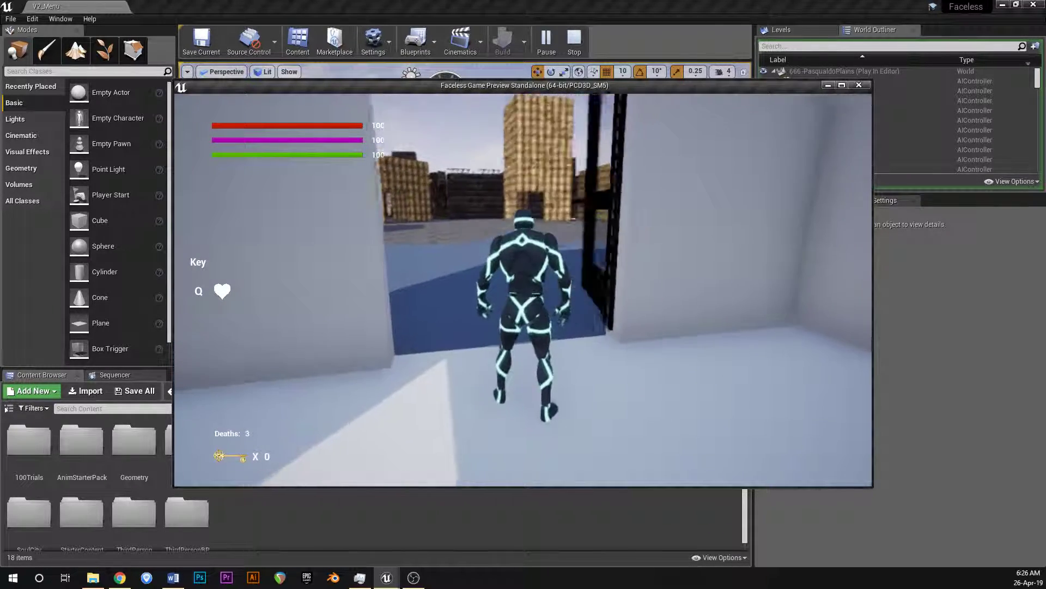
key("s")
key("w")
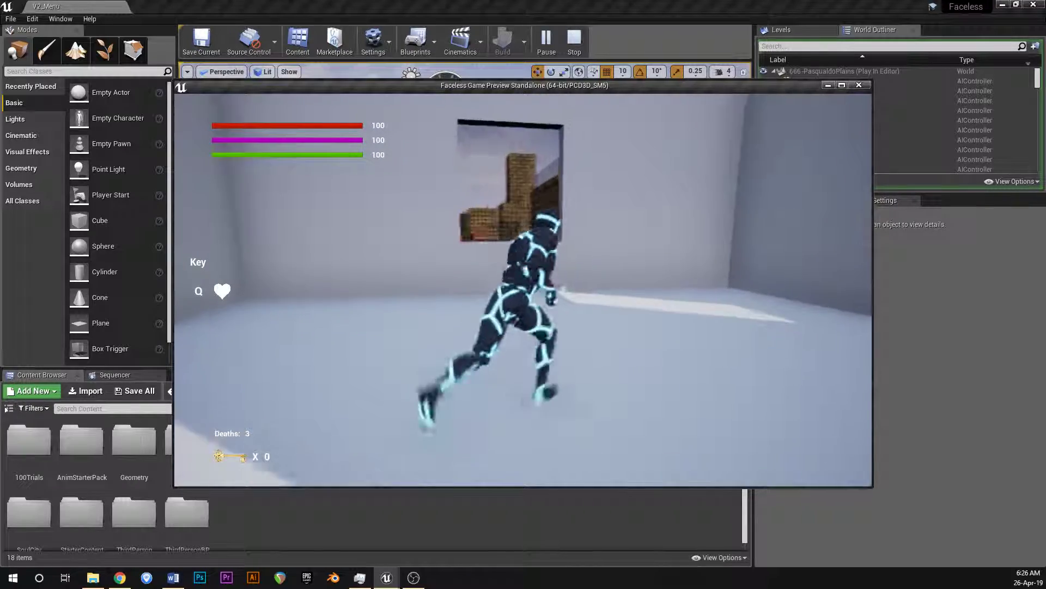
right_click(522, 290)
key("w")
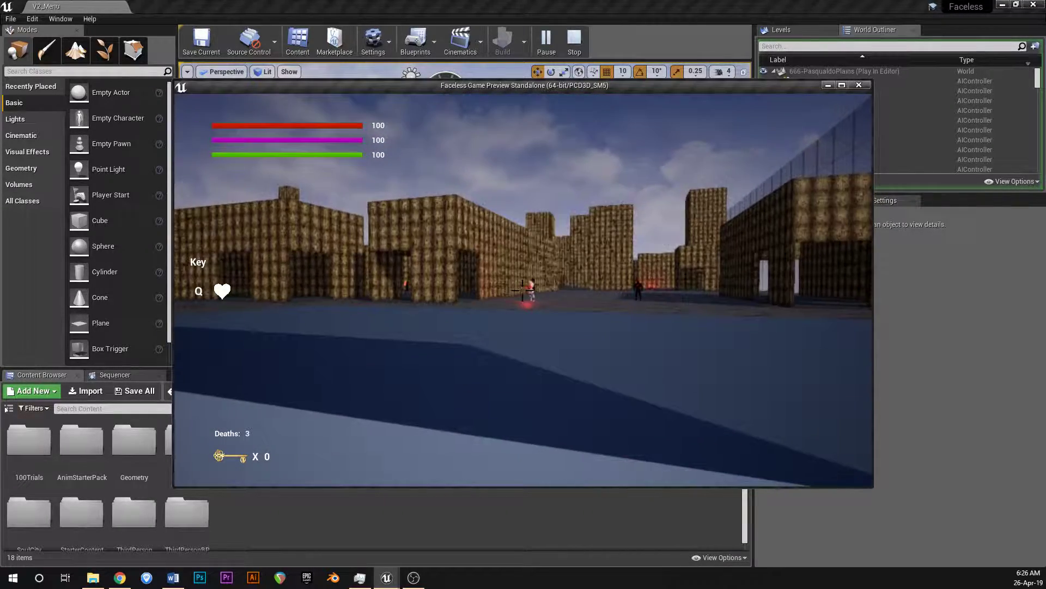
- Examine the buildings and enemies outside from the doorway and window, and return to the third-person view
key("a")
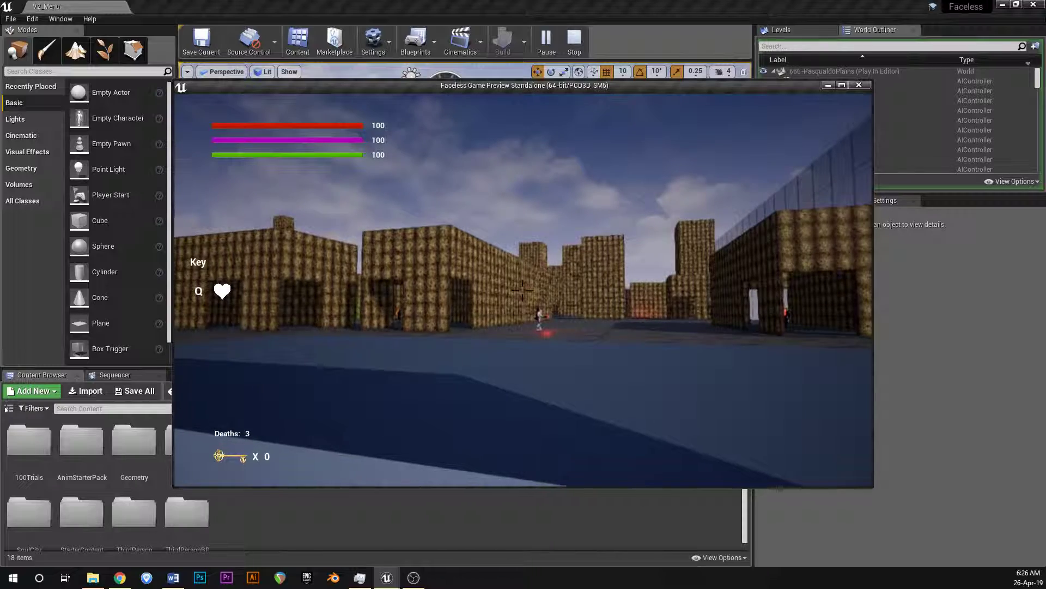
key("a")
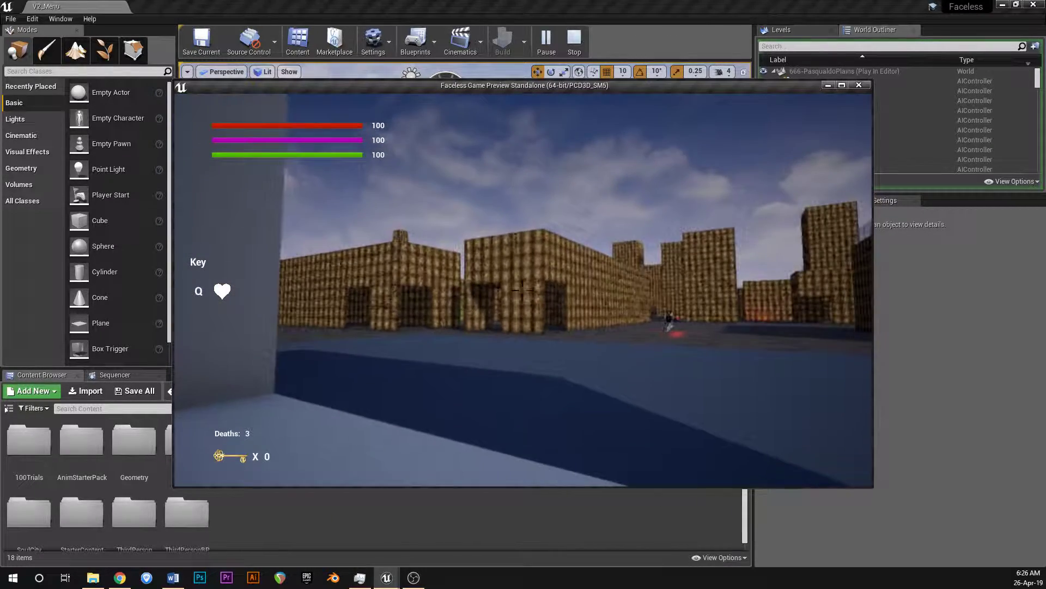
key("a")
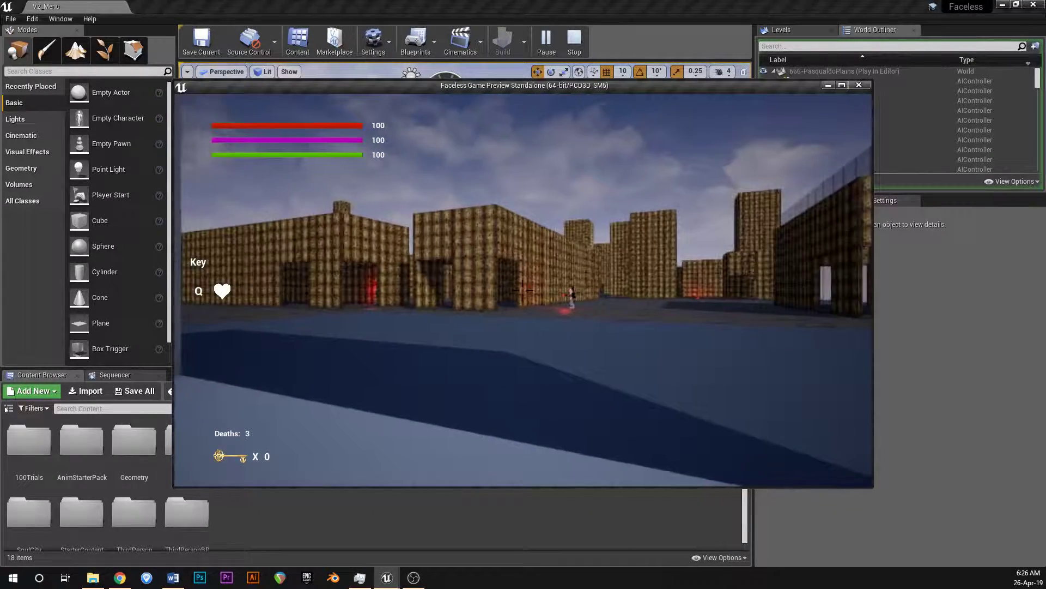
key("a")
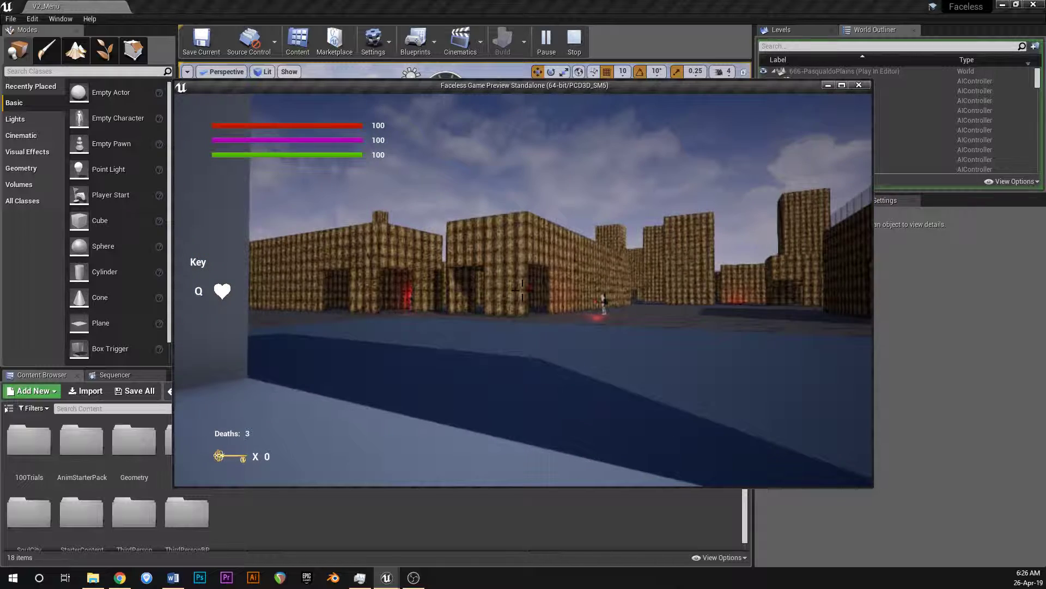
key("s")
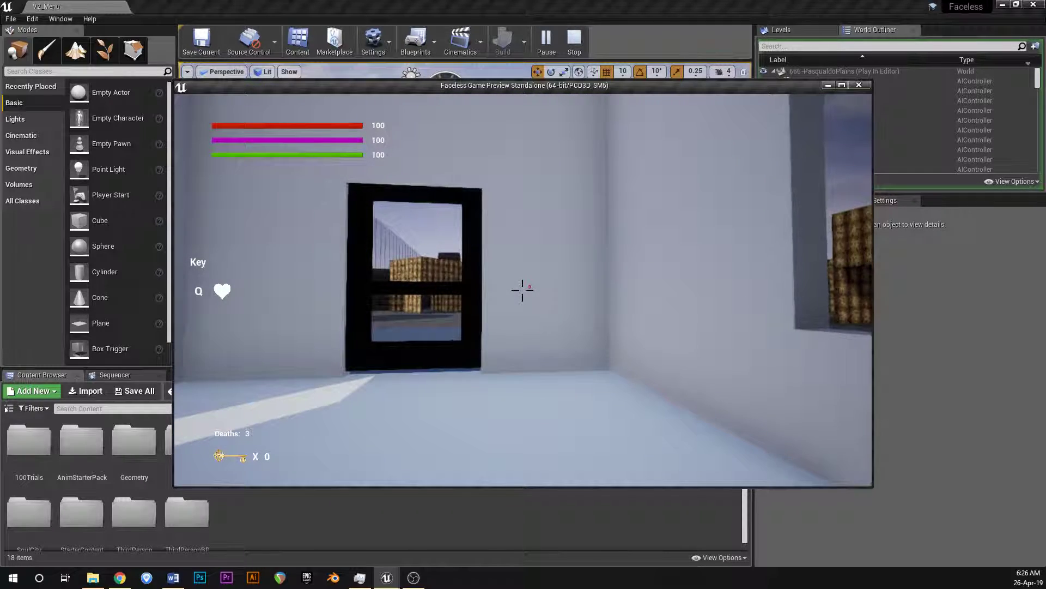
key("s")
key("w")
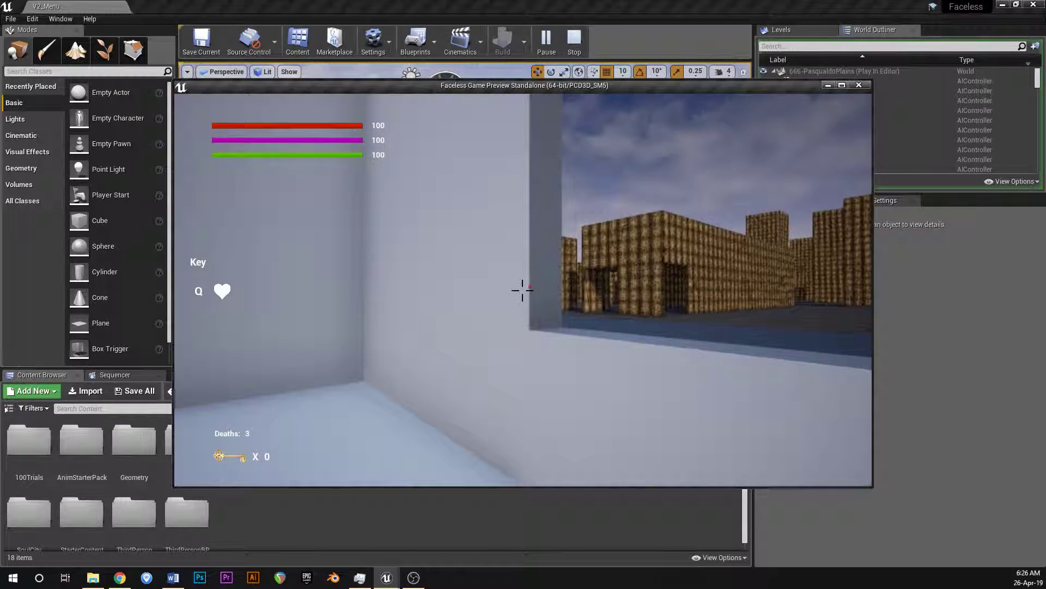
key("v")
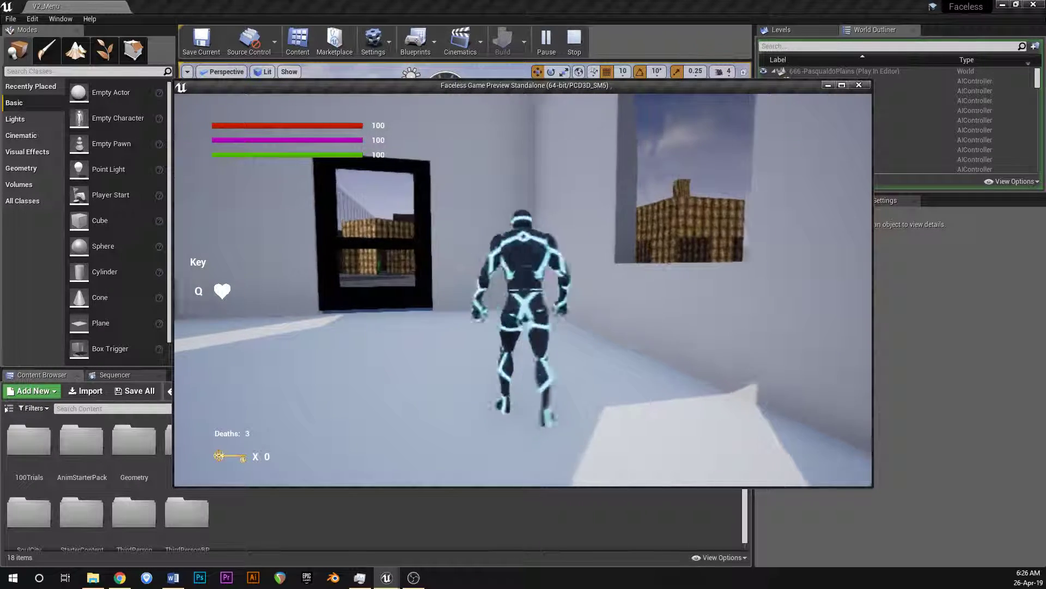
key("shift+a")
key("shift+d")
key("shift+a")
key("shift+w")
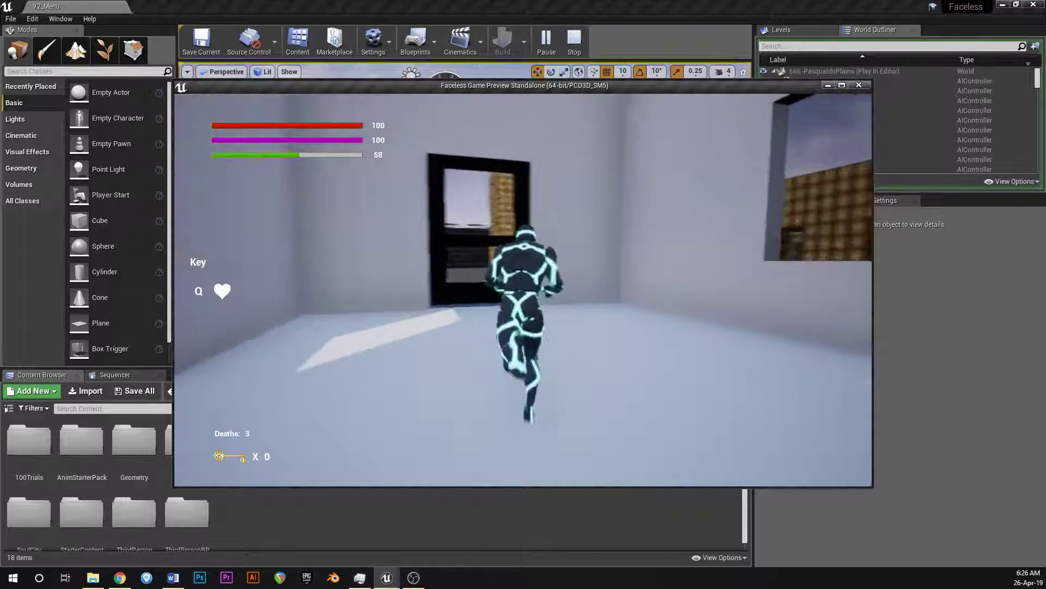
key("w")
key("a")
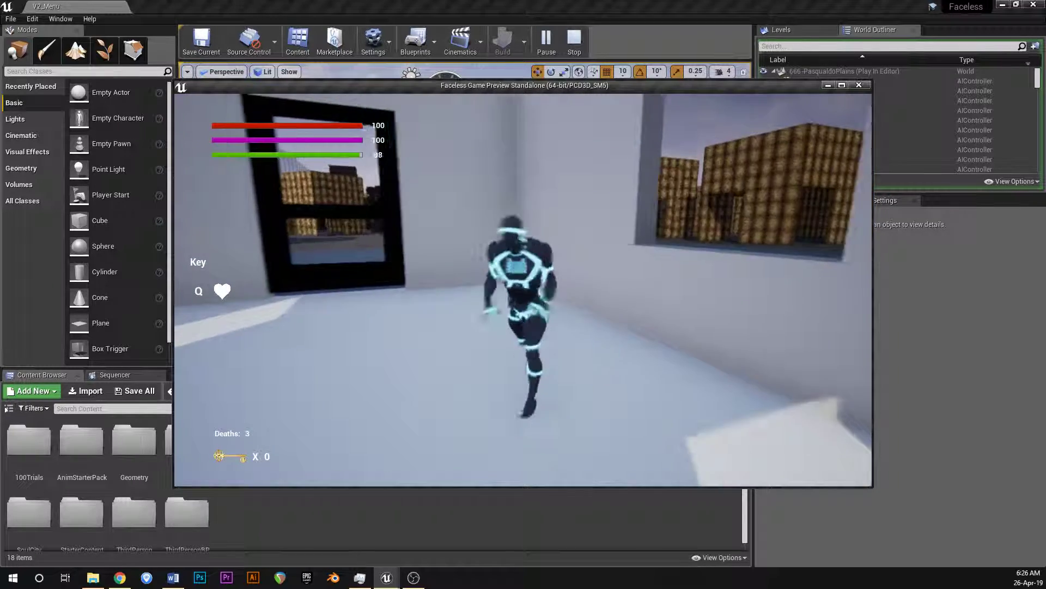
key("a")
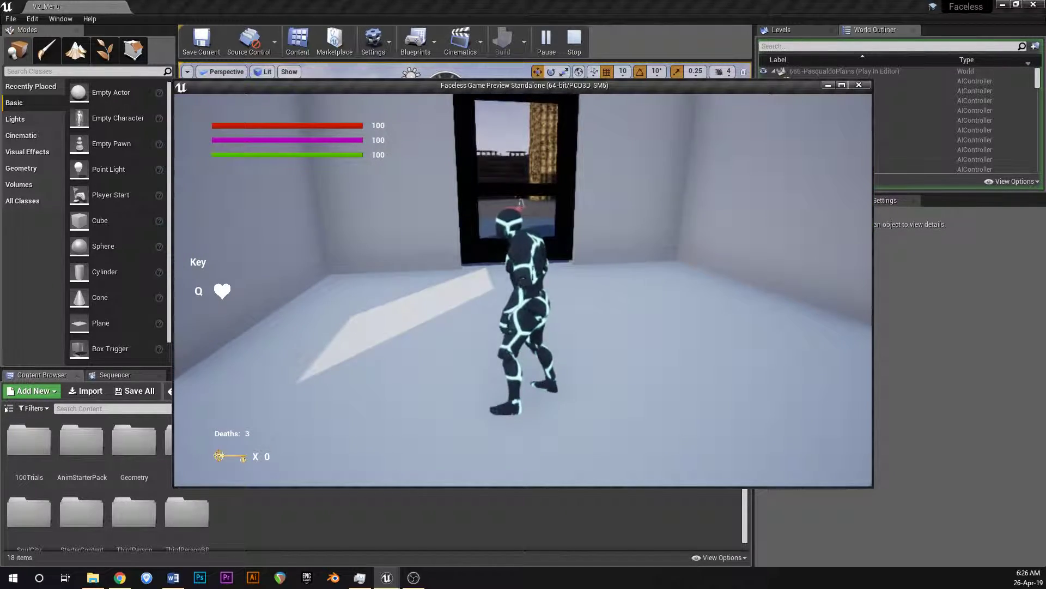
- Aim through the starting room's doorway, fire at the enemy outside, and return to the third-person view
right_click(522, 290)
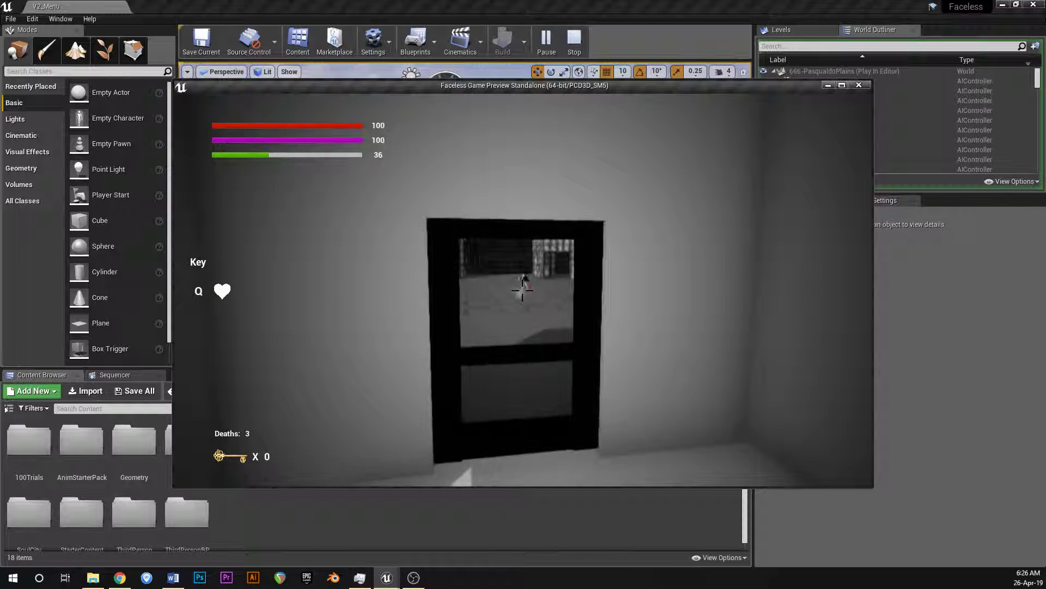
left_click(523, 290)
key("d")
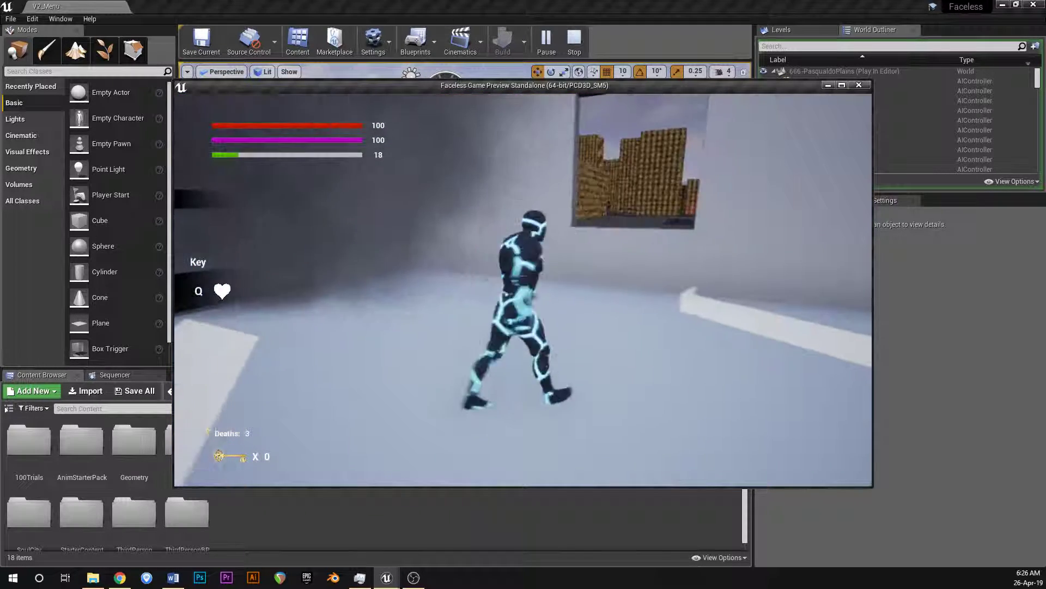
- Walk to the starting room's window and aim out at the wooden buildings and the enemy beyond
key("w")
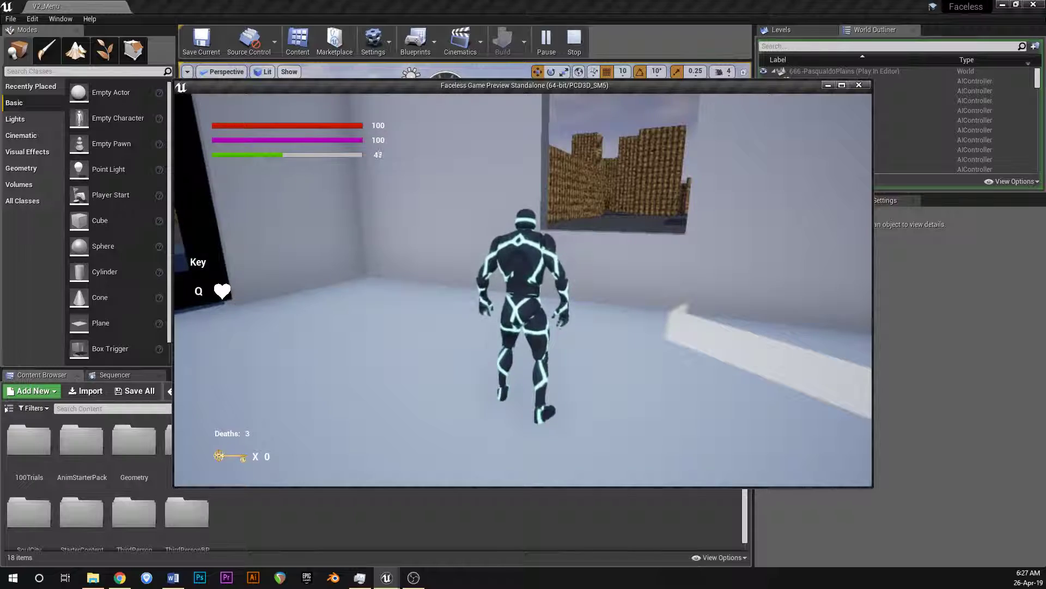
key("w")
key("d")
right_click(523, 290)
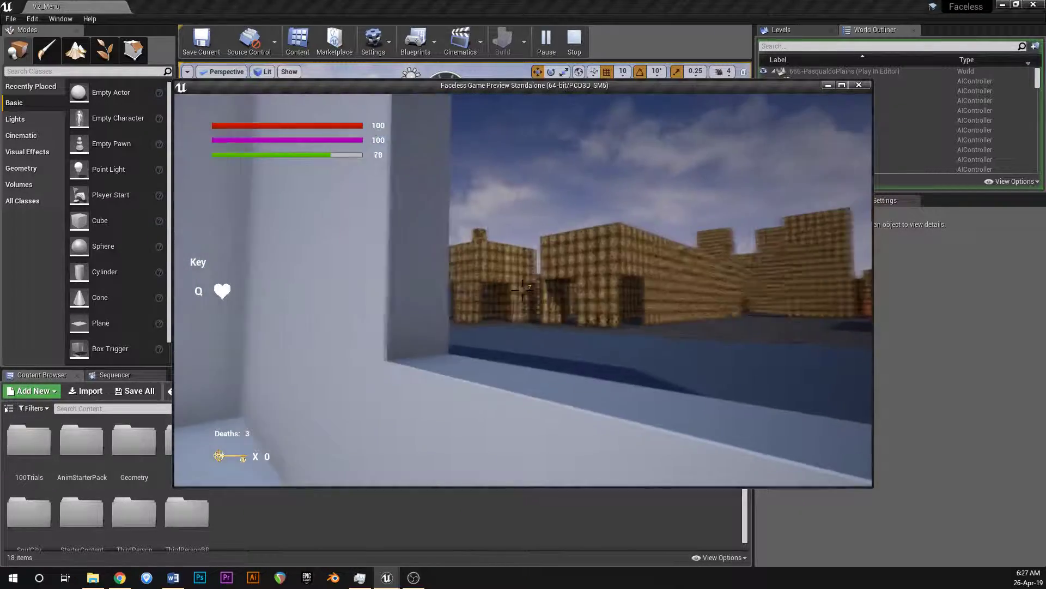
key("w")
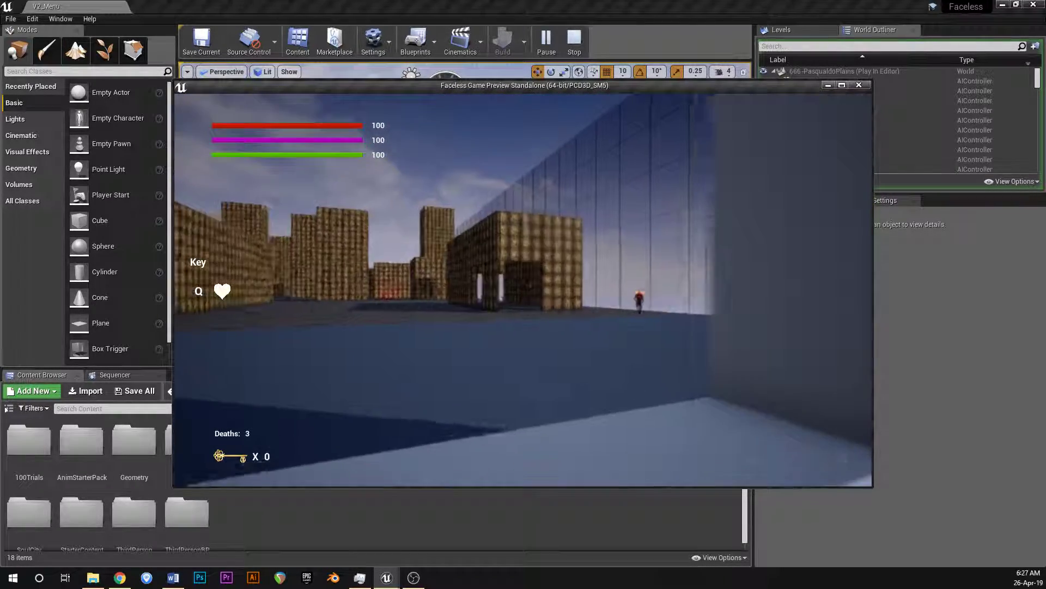
key("w")
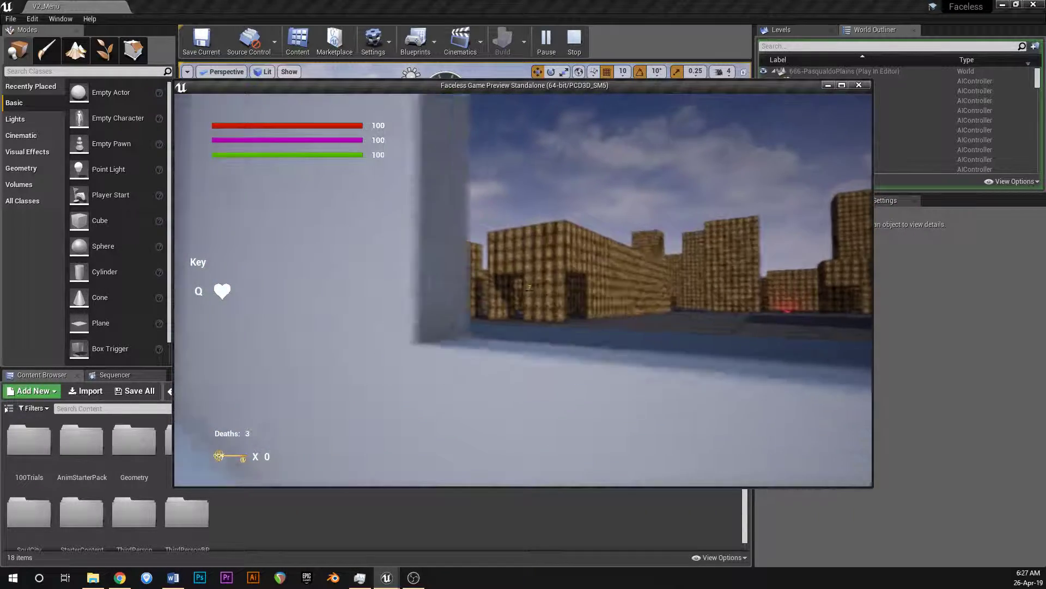
- Leave the starting room through its open doorway and run across the plains away from the pursuing green sword enemy
key("w")
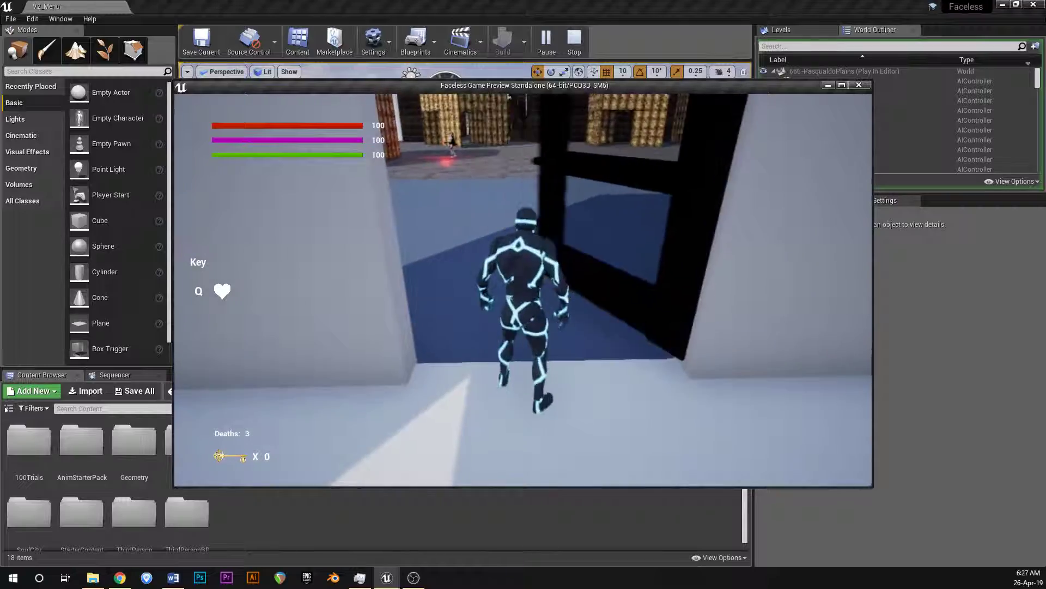
key("w")
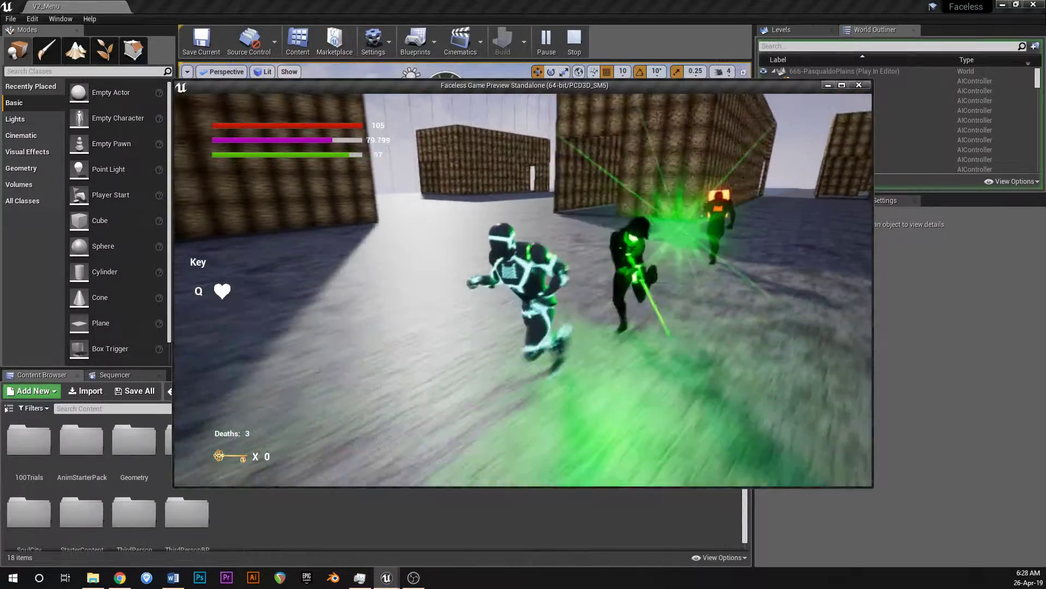
key("d")
key("w")
key("d")
key("w")
key("d")
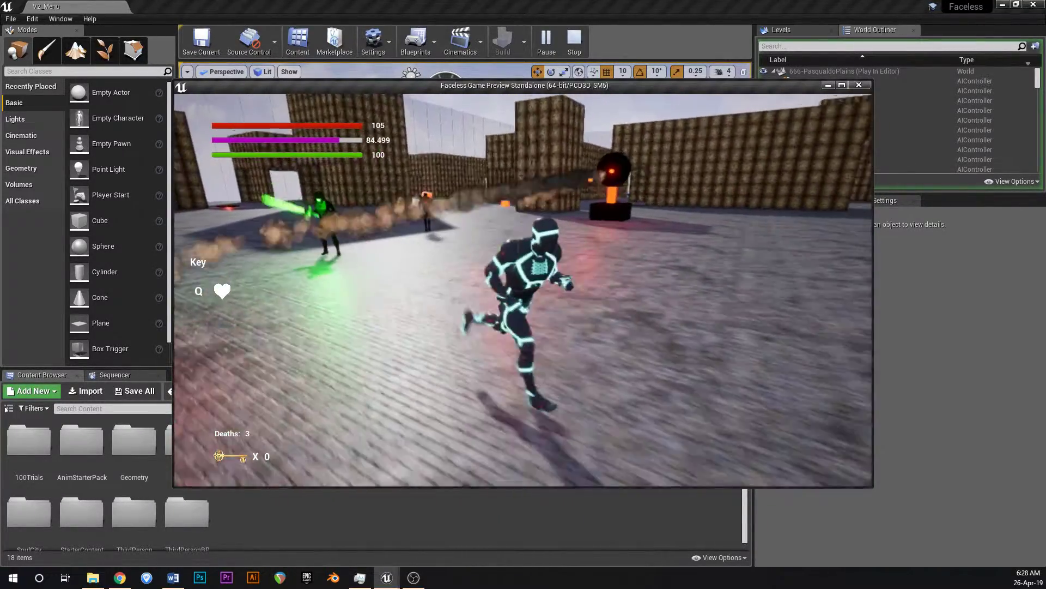
- Aim at the red glowing turret, shoot its sphere, and run to dodge its explosive return fire
key("w")
right_click(523, 290)
key("w")
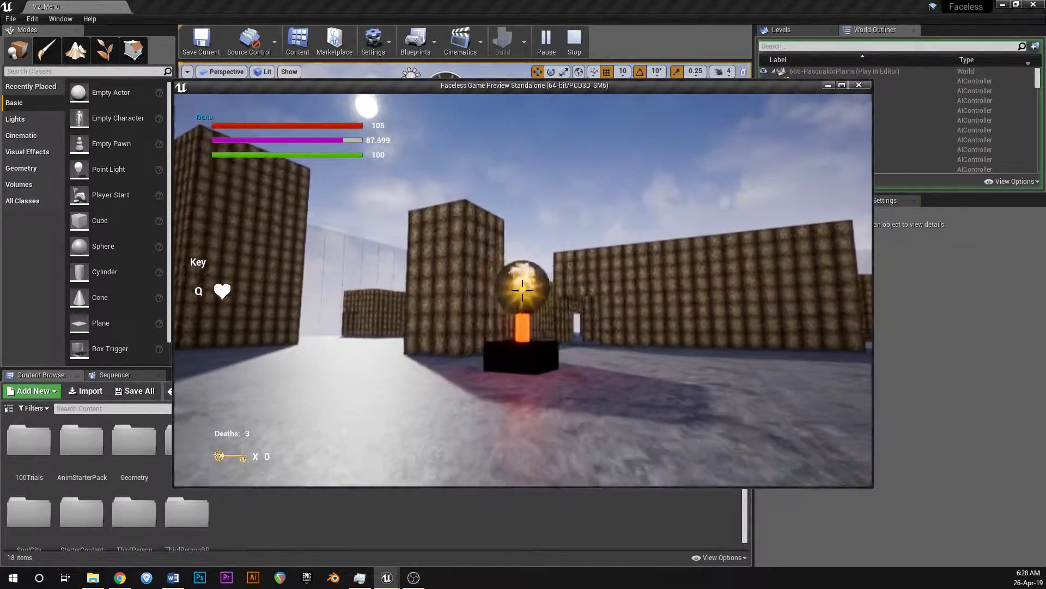
key("d")
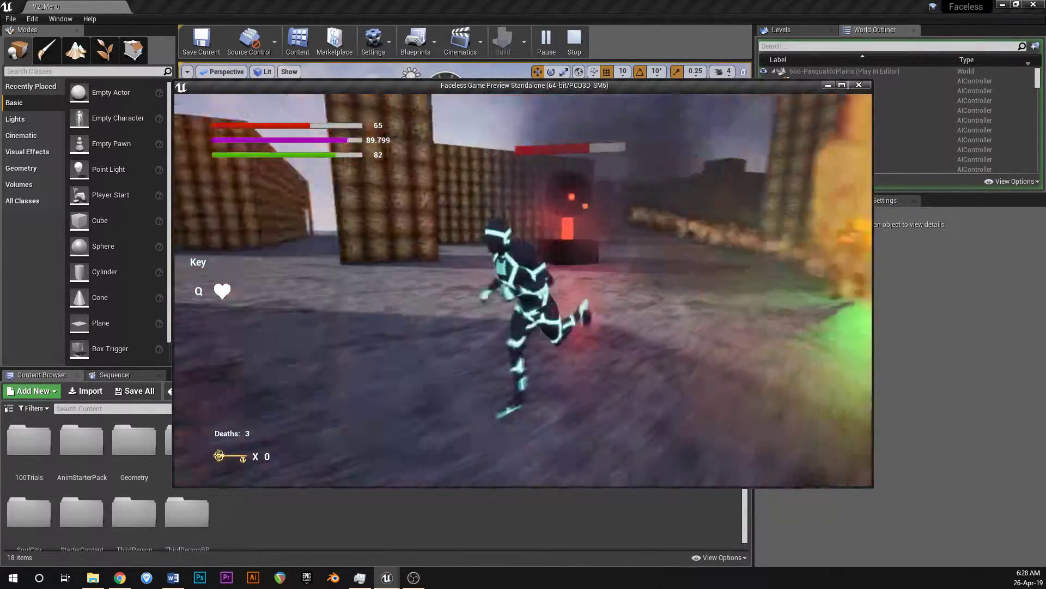
key("w")
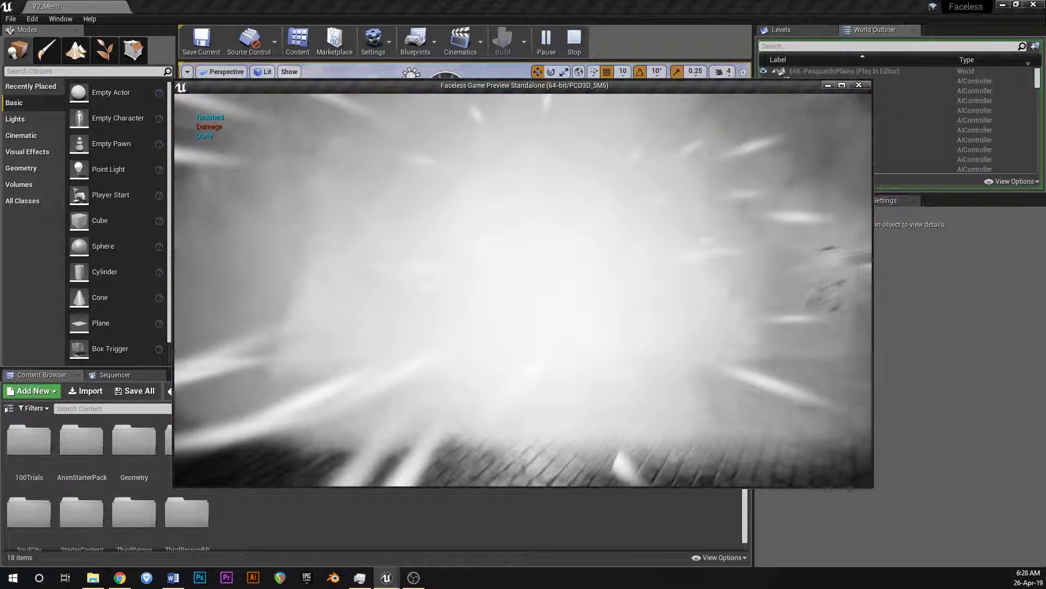
- End the game preview and open the 666-PasqualdoPlains level from the Maps/RRM_V2 folder
key("Escape")
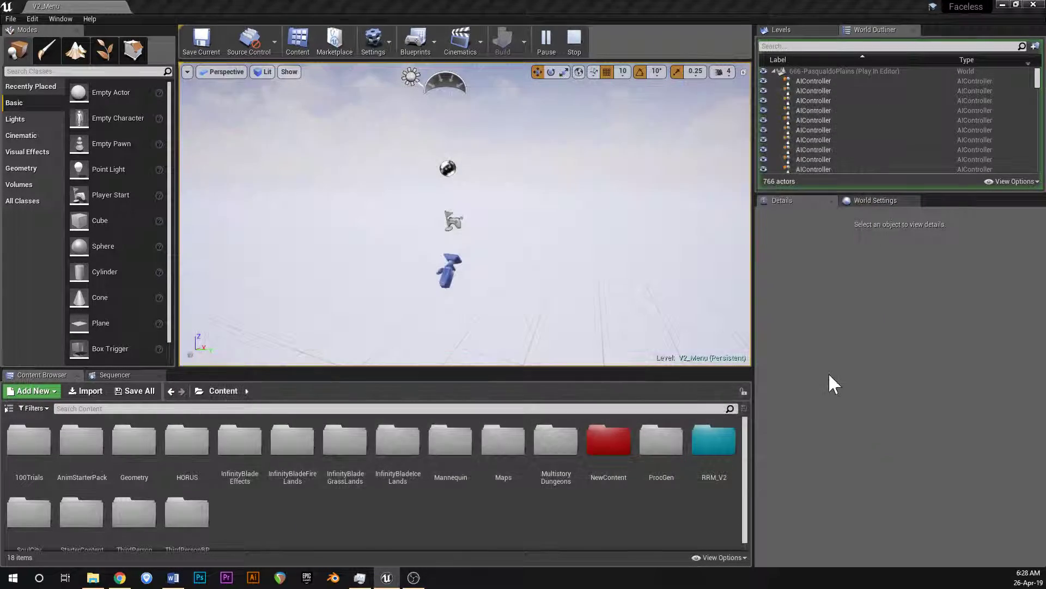
left_click(10, 19)
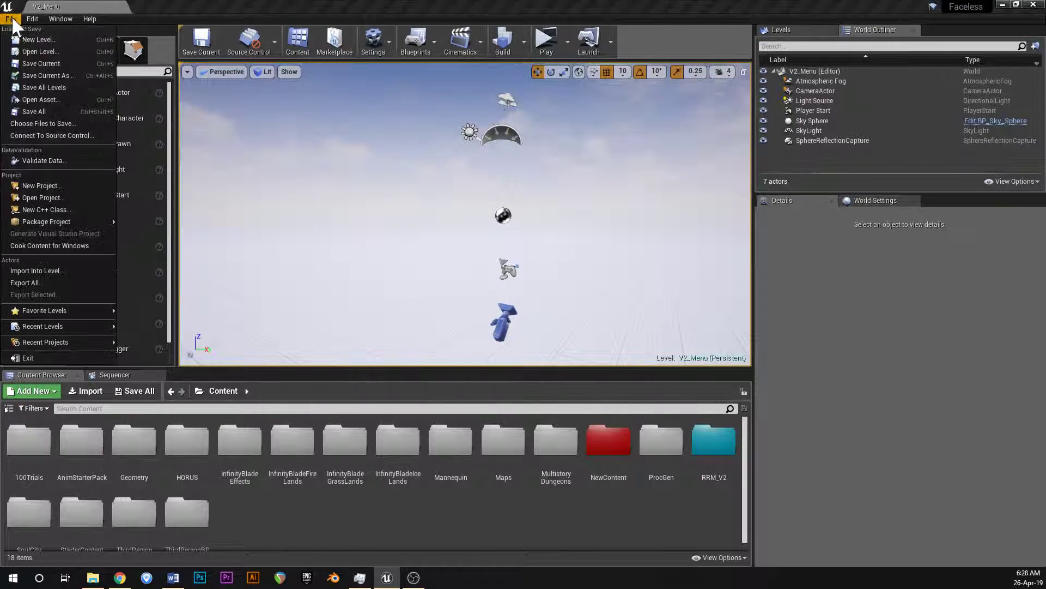
left_click(28, 48)
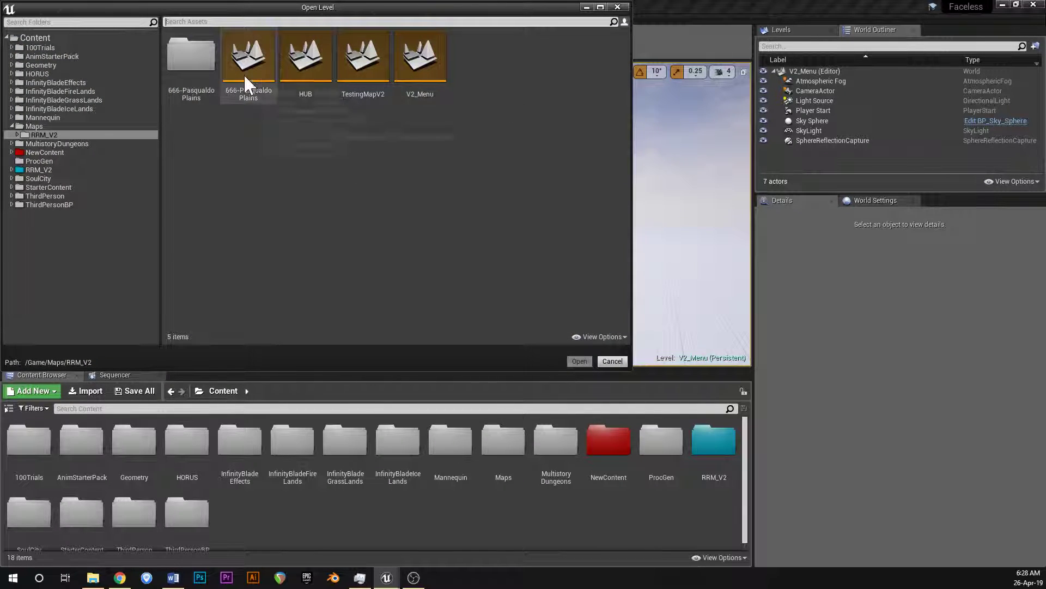
double_click(250, 60)
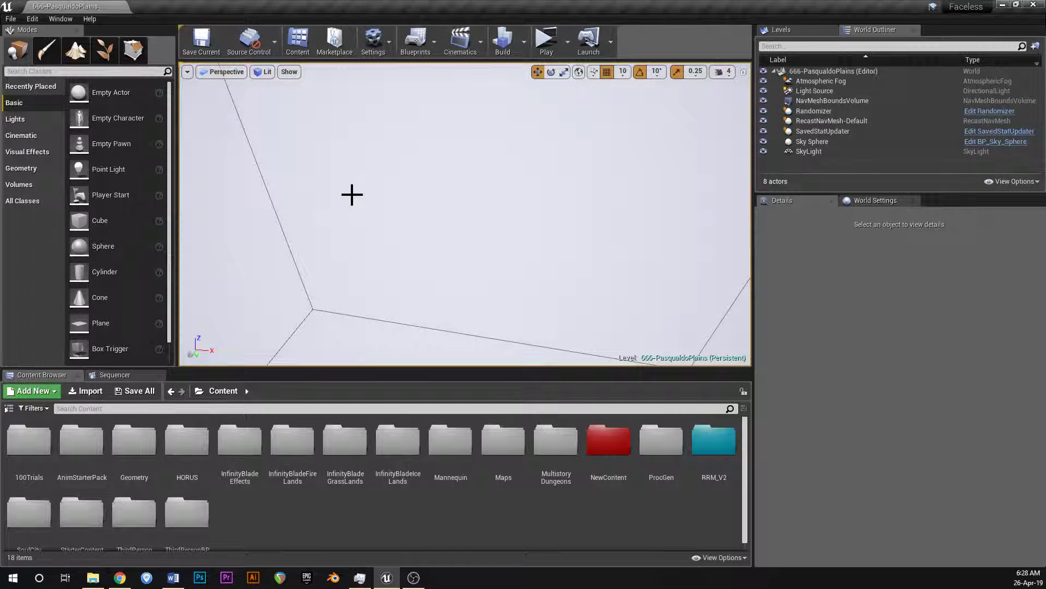
- Start the 666-PasqualdoPlains level in Simulate mode to generate its layout in the viewport
right_click_drag(352, 195, 352, 195)
left_click(567, 41)
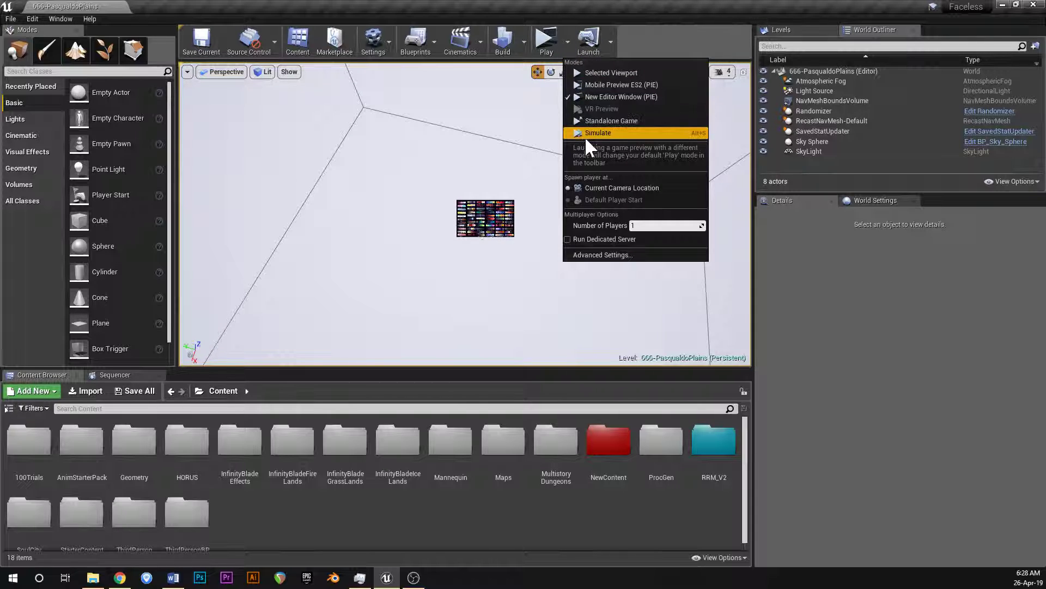
left_click(590, 131)
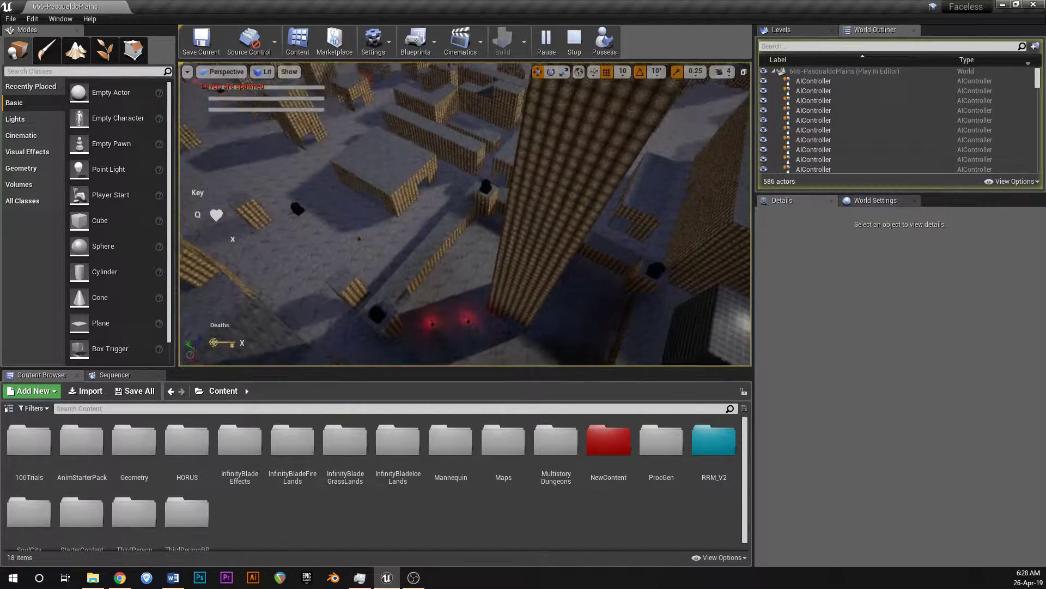
- Fly over the simulated level to examine its generated buildings, enemies and blue starting area from above
key("s")
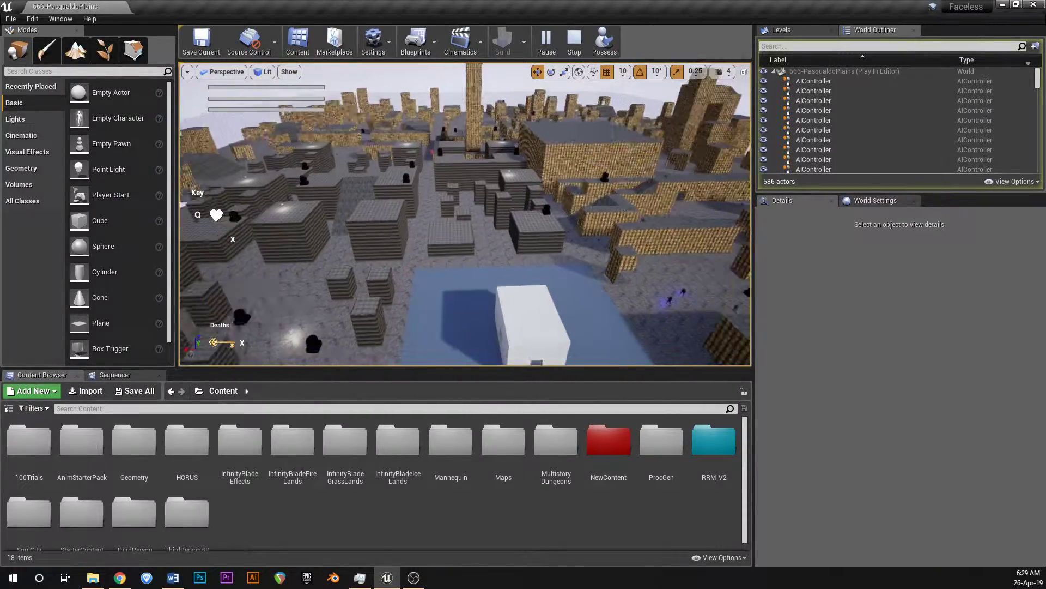
key("w")
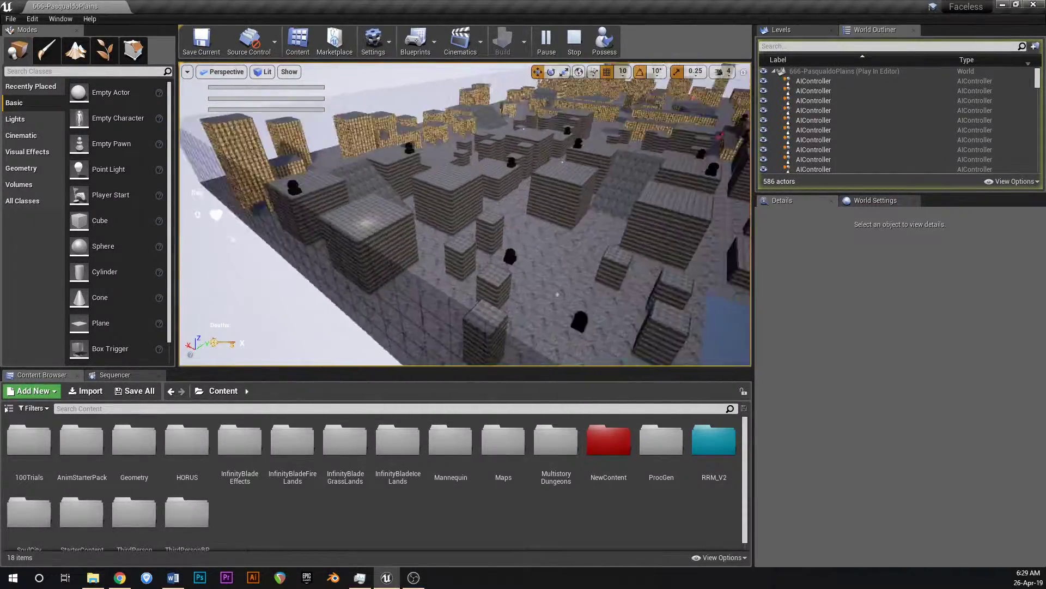
key("w")
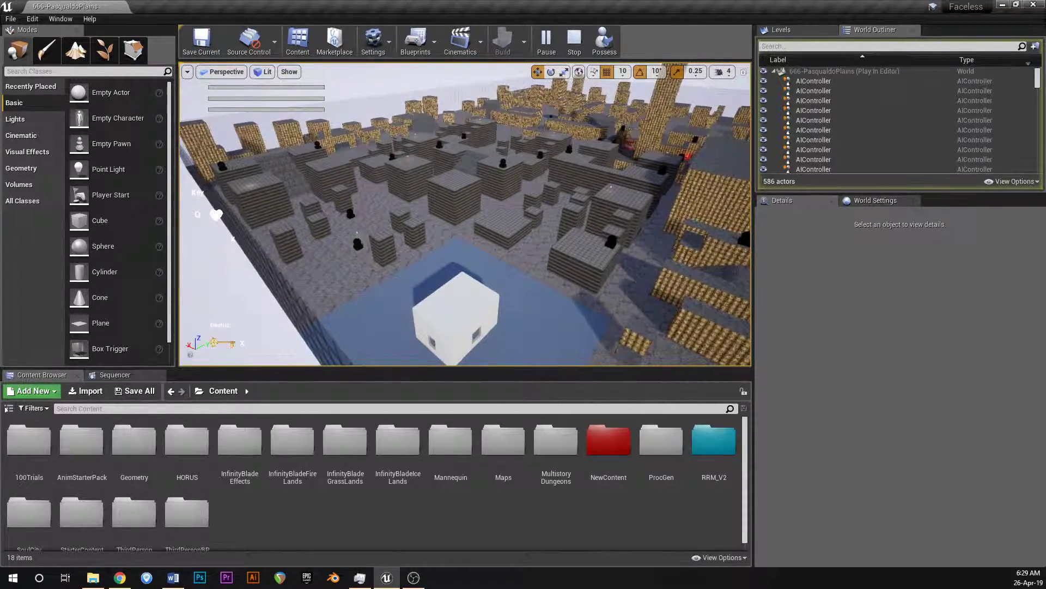
key("w")
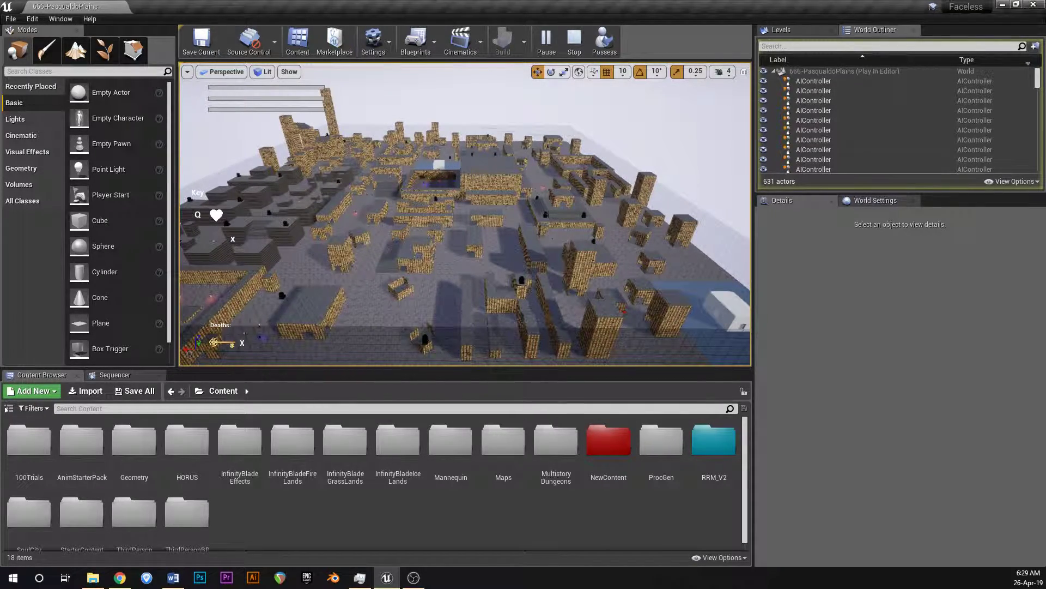
- Select three adjoining ProcGenFloorBP sections near the level's edge, one after another, to show how the floor is divided
left_click(435, 312)
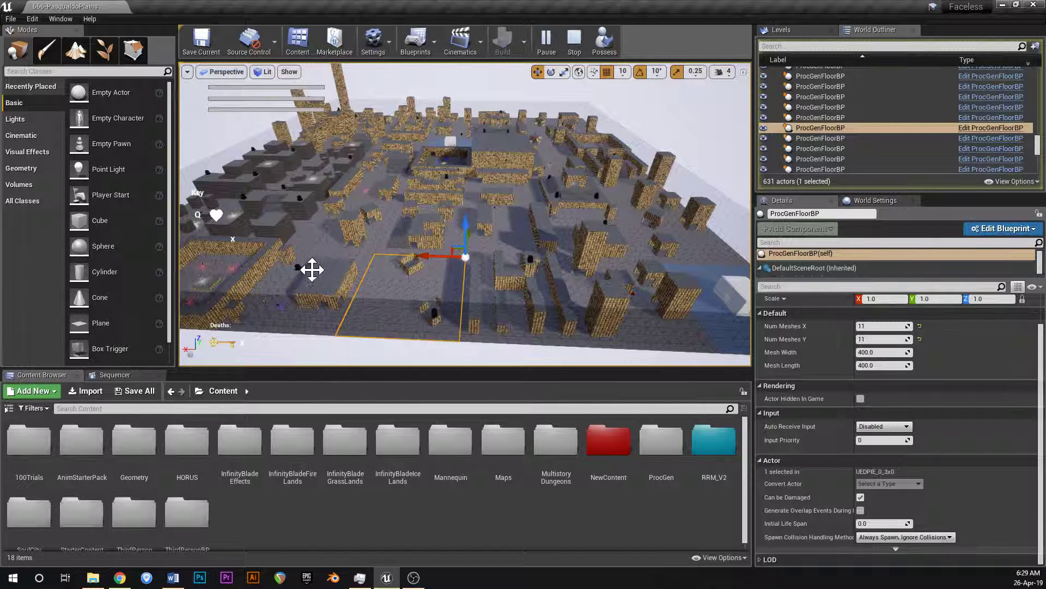
left_click(284, 283)
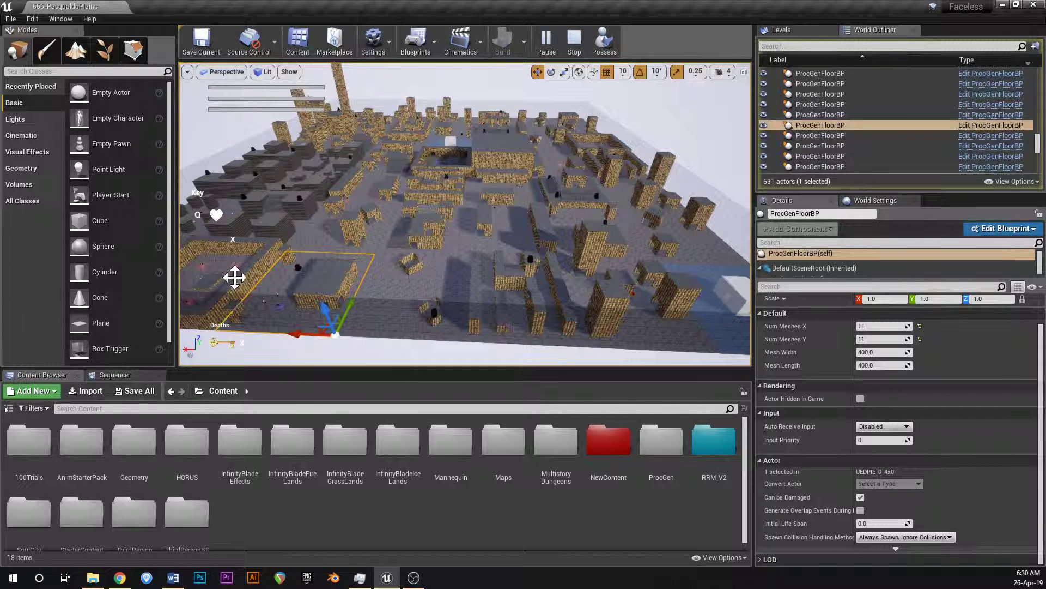
left_click(352, 245)
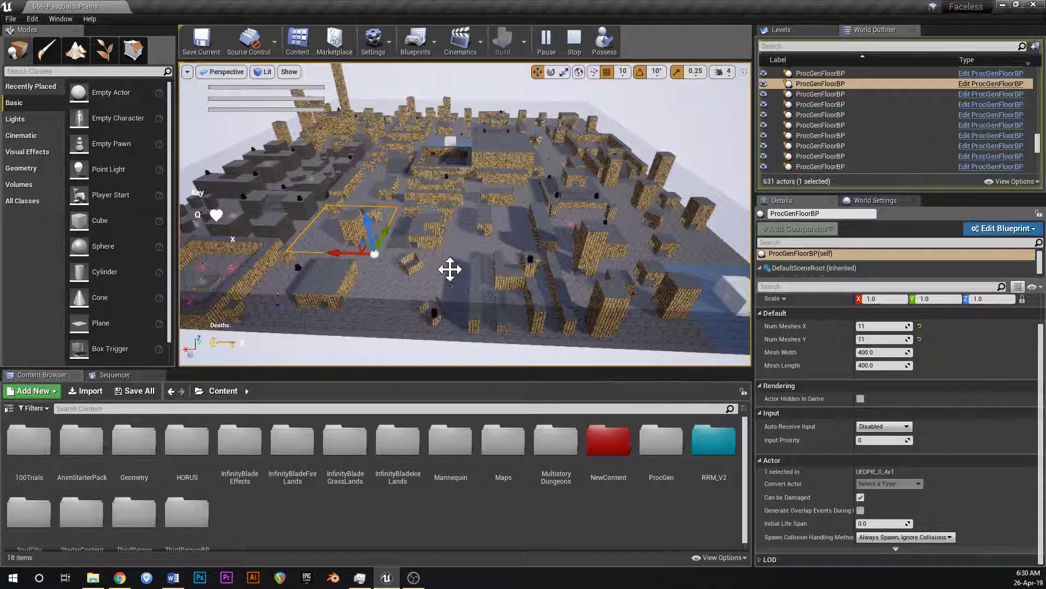
- Examine the grey block district and compare it with the surrounding wooden-walled areas from several angles
key("w")
right_click_drag(352, 245, 285, 264)
key("w")
key("w")
key("s")
key("w")
key("w")
key("s")
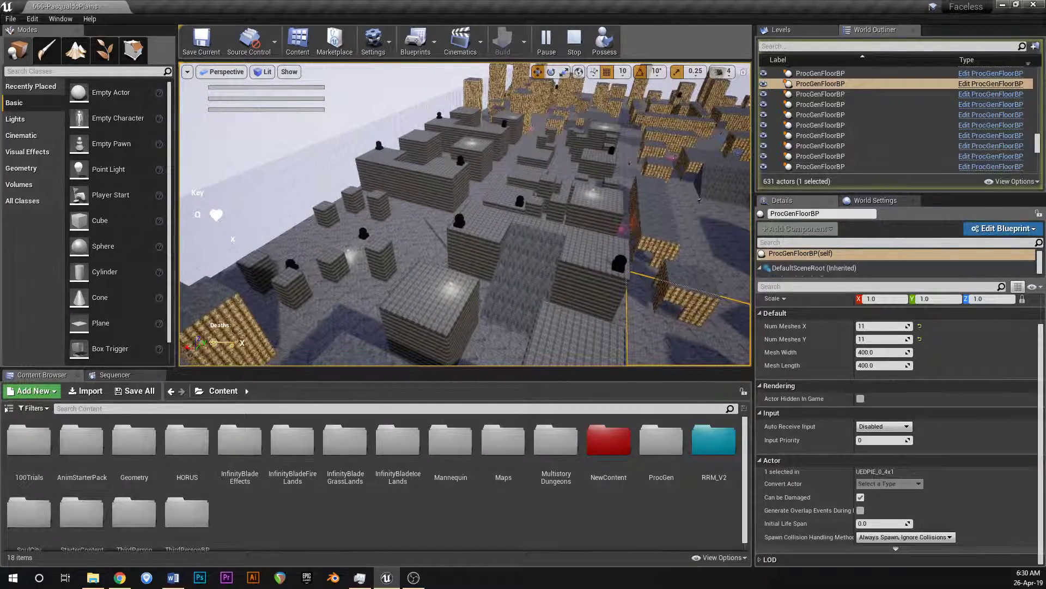
key("s")
right_click_drag(464, 218, 507, 237)
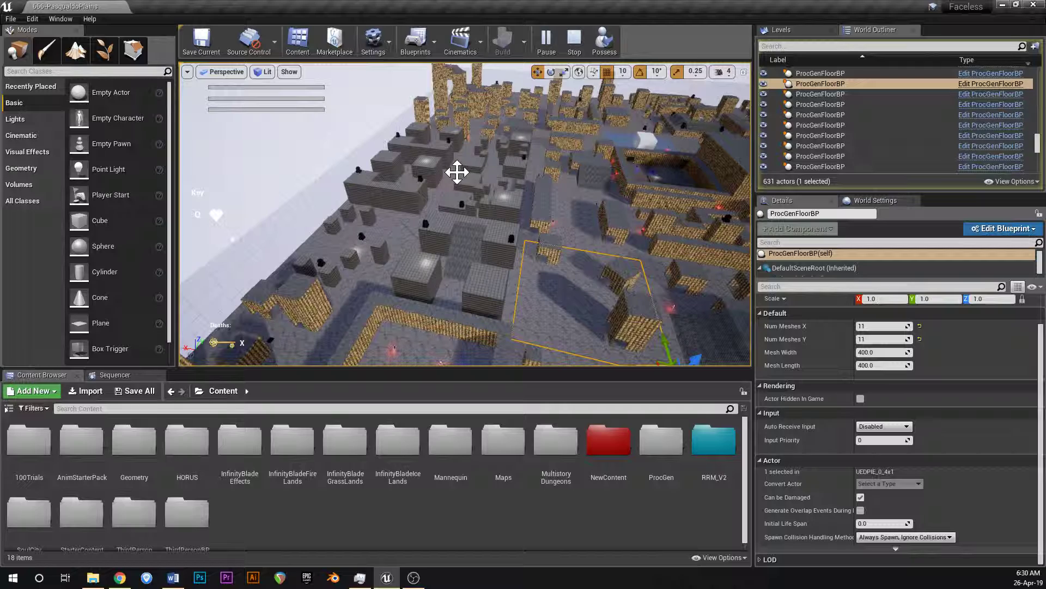
right_click_drag(658, 183, 526, 183)
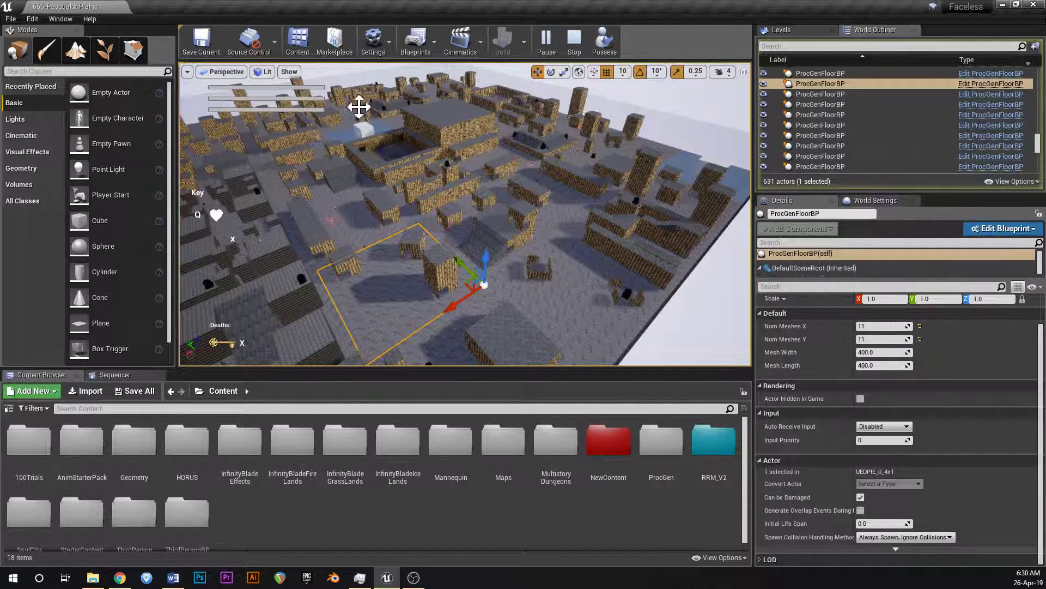
right_click_drag(471, 149, 334, 140)
key("w")
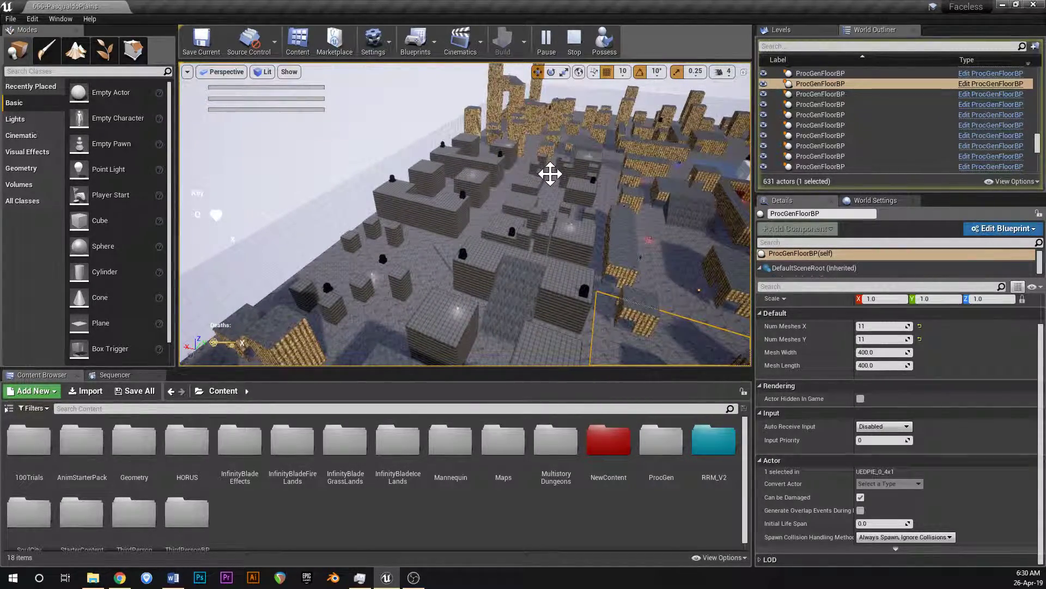
- Select several ProcGenFloorBP sections in the grey block district to show the area it covers
left_click(479, 210)
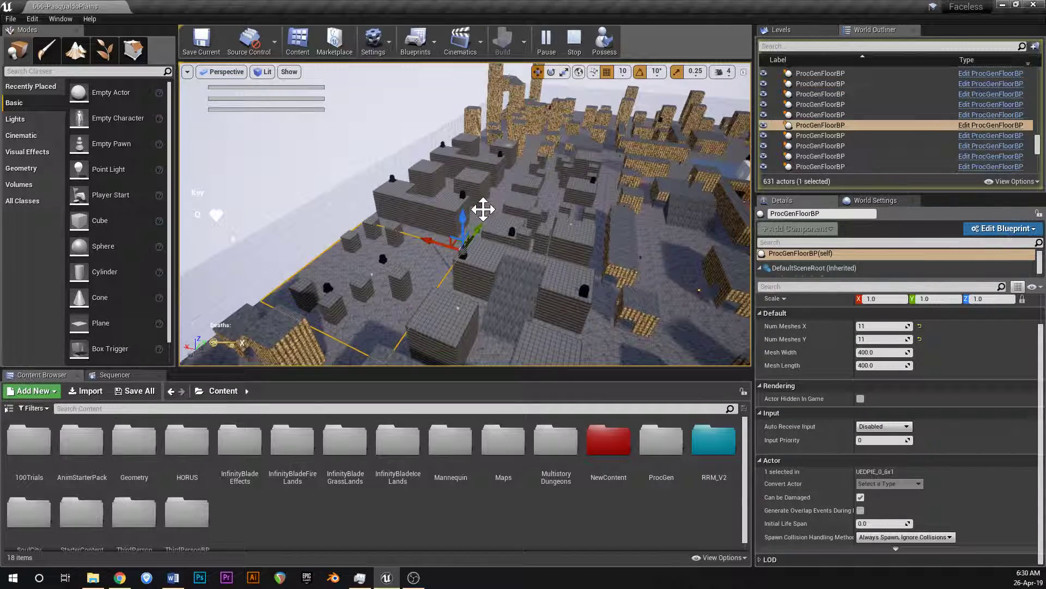
left_click(508, 179)
left_click(514, 173)
key("s")
right_click_drag(514, 182, 539, 203)
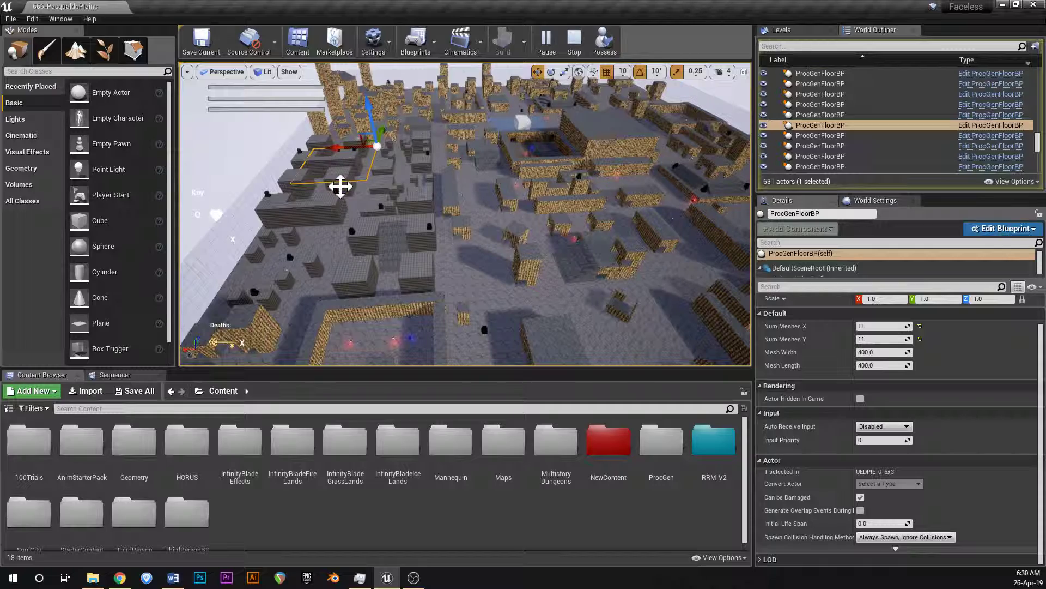
- Inspect the central walled building and the level's outer edge, selecting floor sections along the border
key("w")
mouse_move(465, 214)
right_mouse_down()
mouse_move(354, 210)
mouse_move(403, 200)
mouse_move(409, 175)
mouse_move(406, 185)
mouse_move(459, 179)
mouse_move(475, 231)
mouse_move(473, 216)
right_mouse_up()
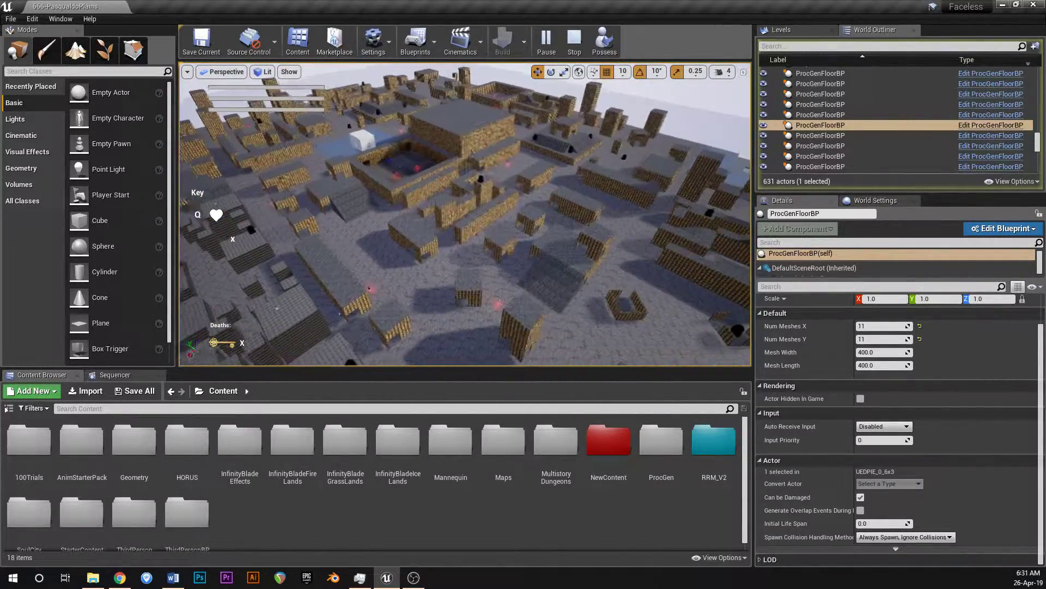
right_click_drag(464, 214, 534, 264)
right_click_drag(360, 220, 432, 250)
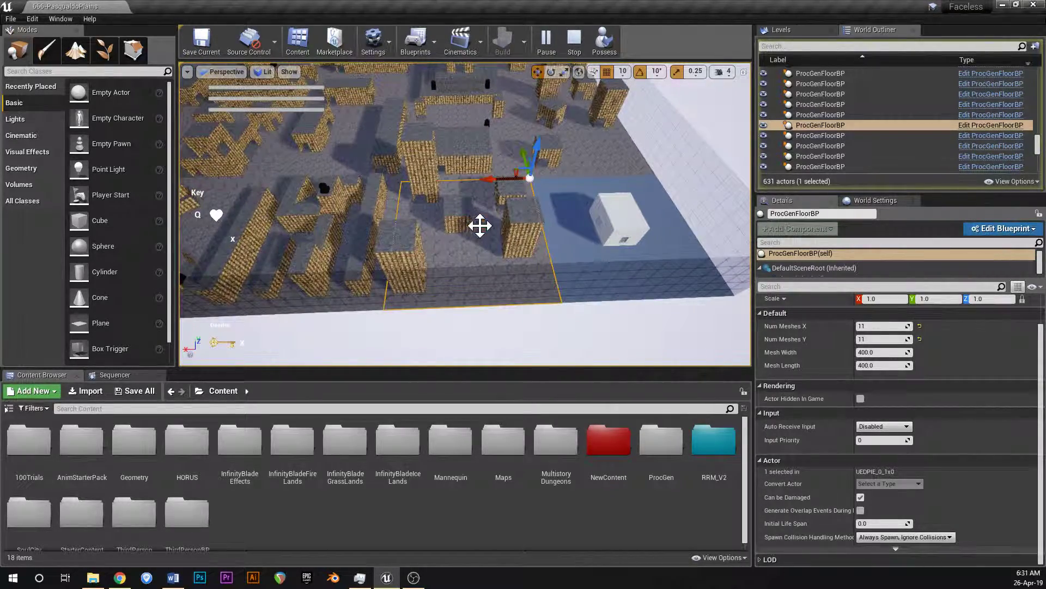
right_click_drag(482, 222, 503, 181)
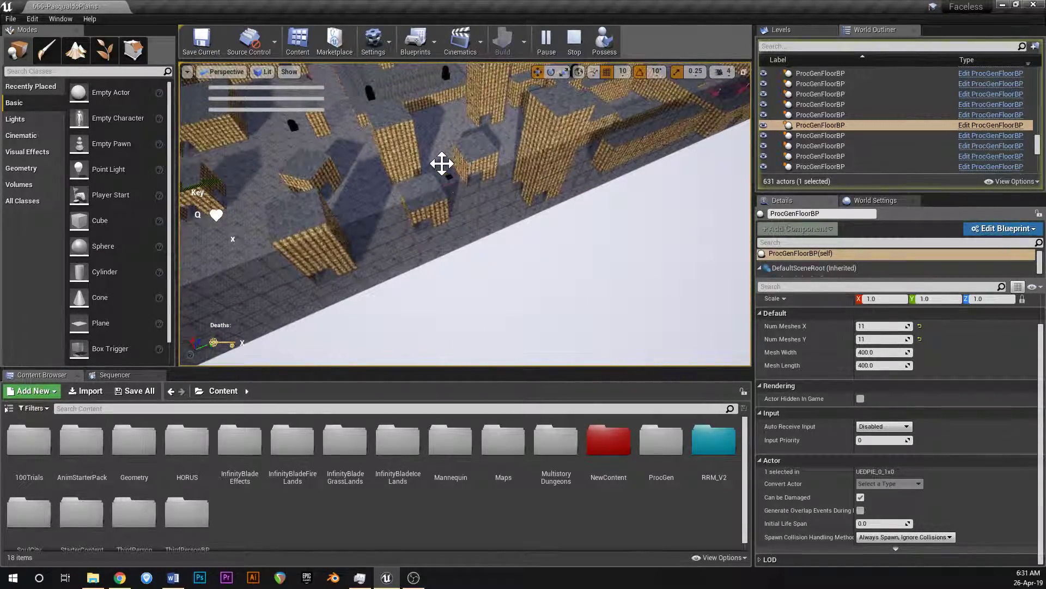
left_click(442, 164)
right_click_drag(441, 164, 476, 114)
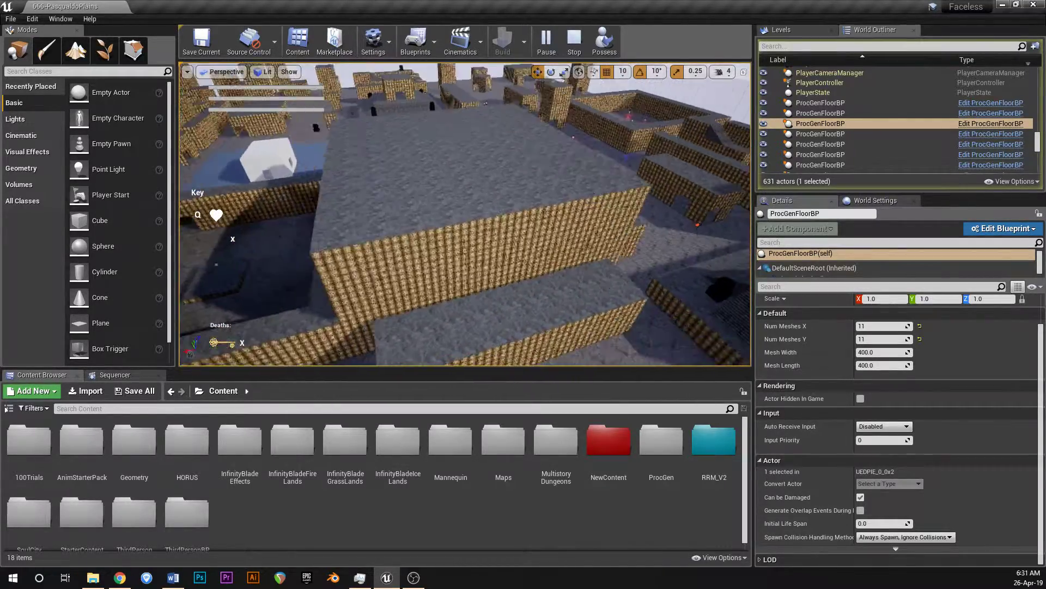
- Select the large central walled room, survey it and the surrounding districts from several angles, and stop the simulation
left_click(466, 162)
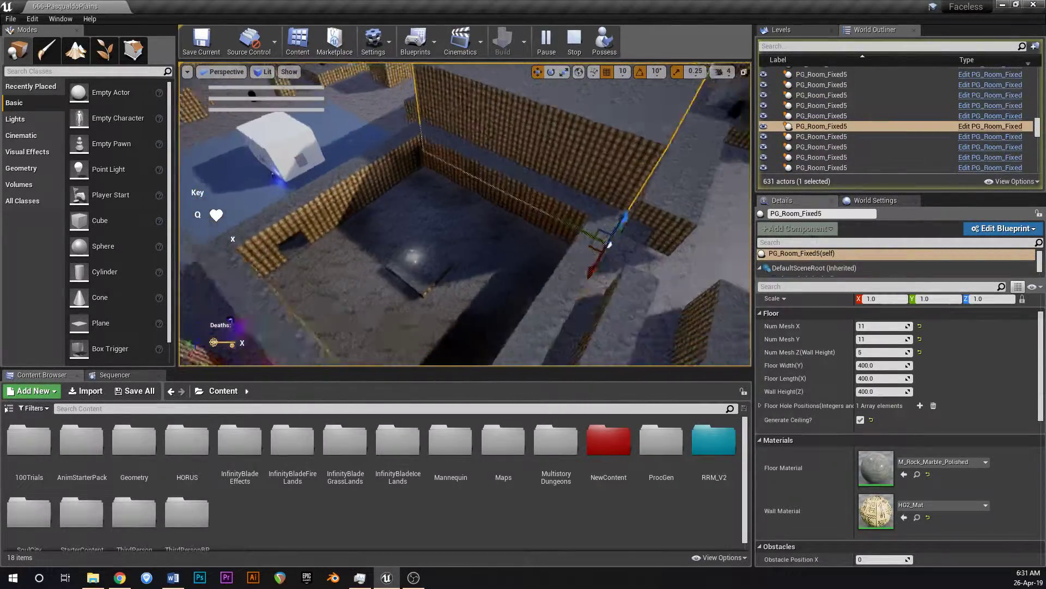
right_click_drag(466, 162, 673, 163)
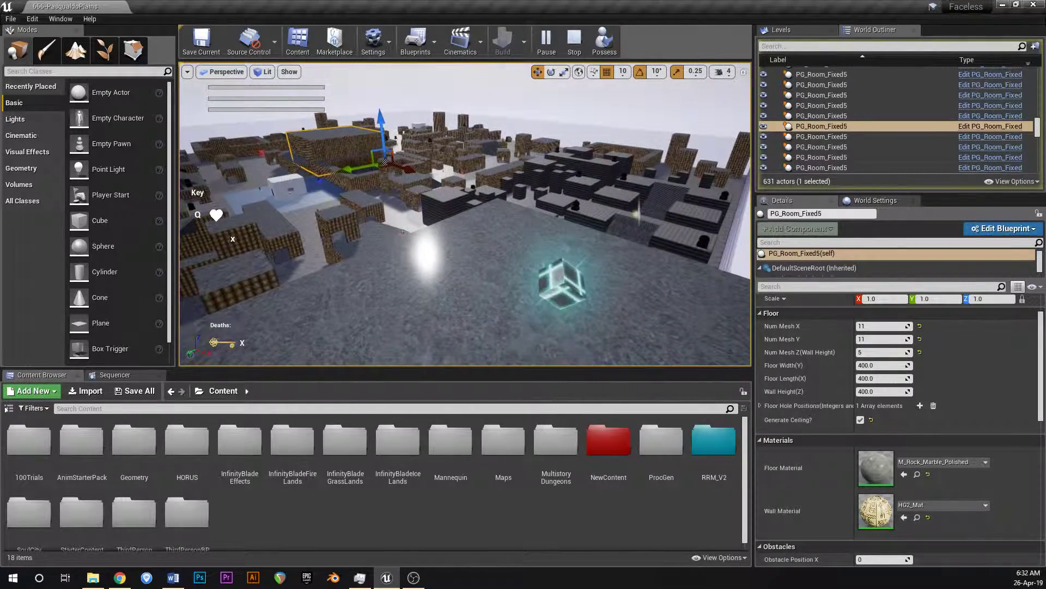
mouse_move(465, 214)
right_mouse_down()
mouse_move(444, 188)
mouse_move(445, 209)
right_mouse_up()
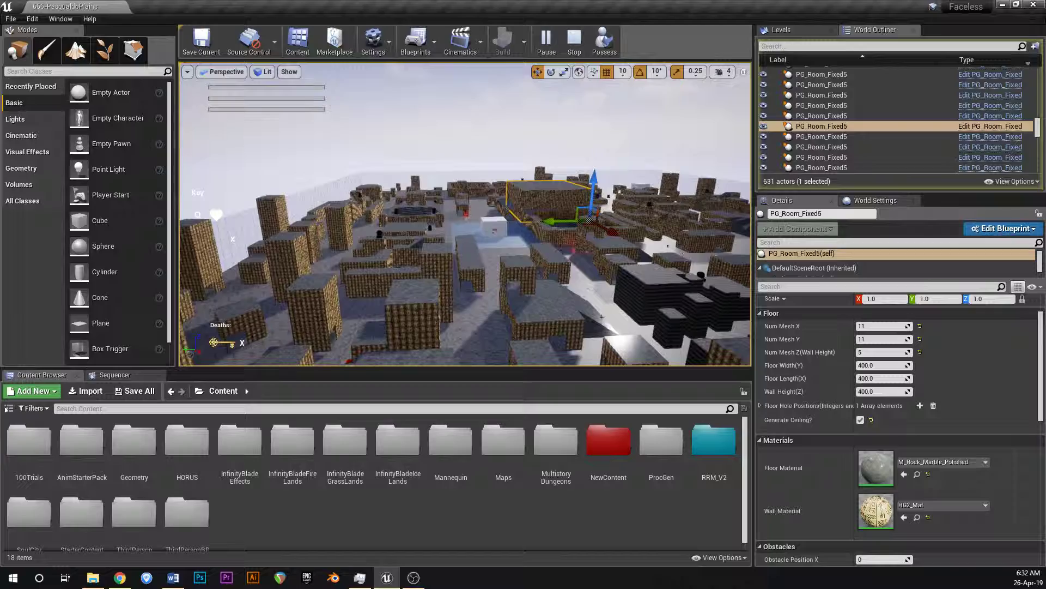
right_click_drag(464, 214, 681, 191)
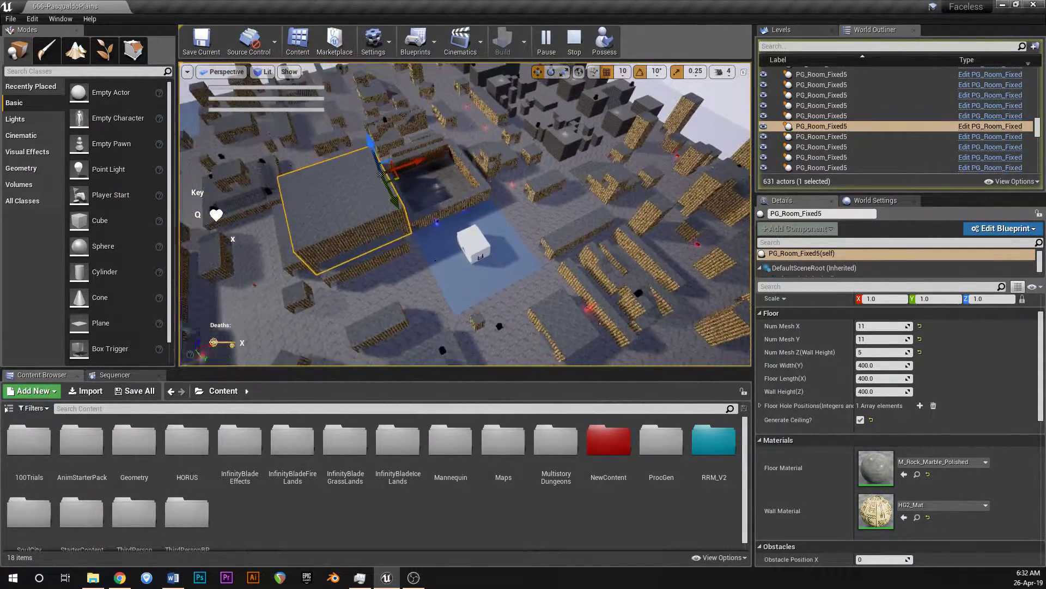
right_click_drag(465, 214, 488, 188)
left_click(575, 43)
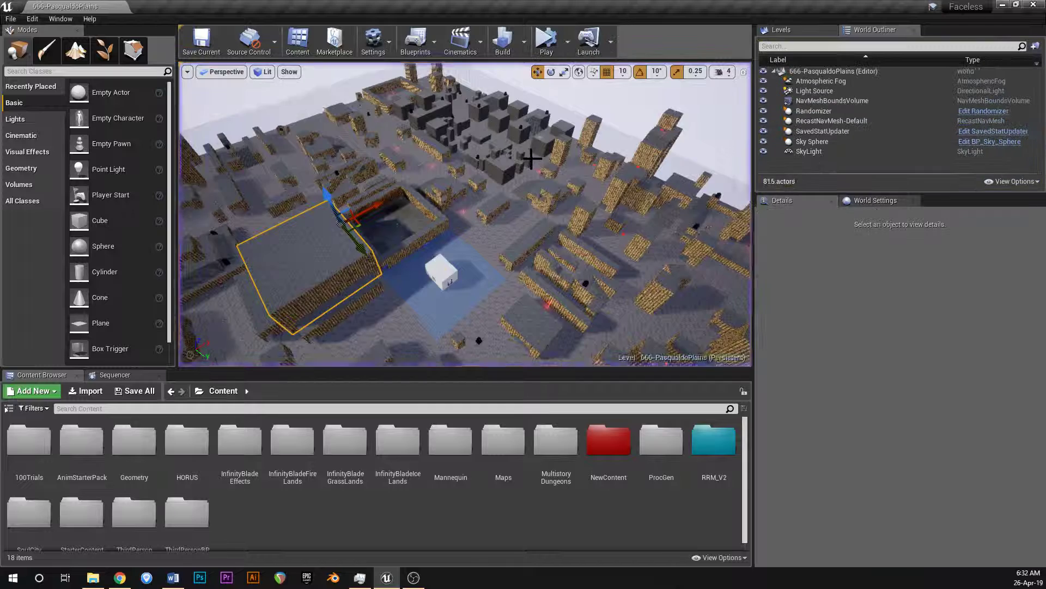
- Select the Randomizer actor, review its map size, level spawning, wall and item spawning settings, and save the level
right_click_drag(465, 213, 547, 195)
left_click(467, 192)
key("a")
key("w")
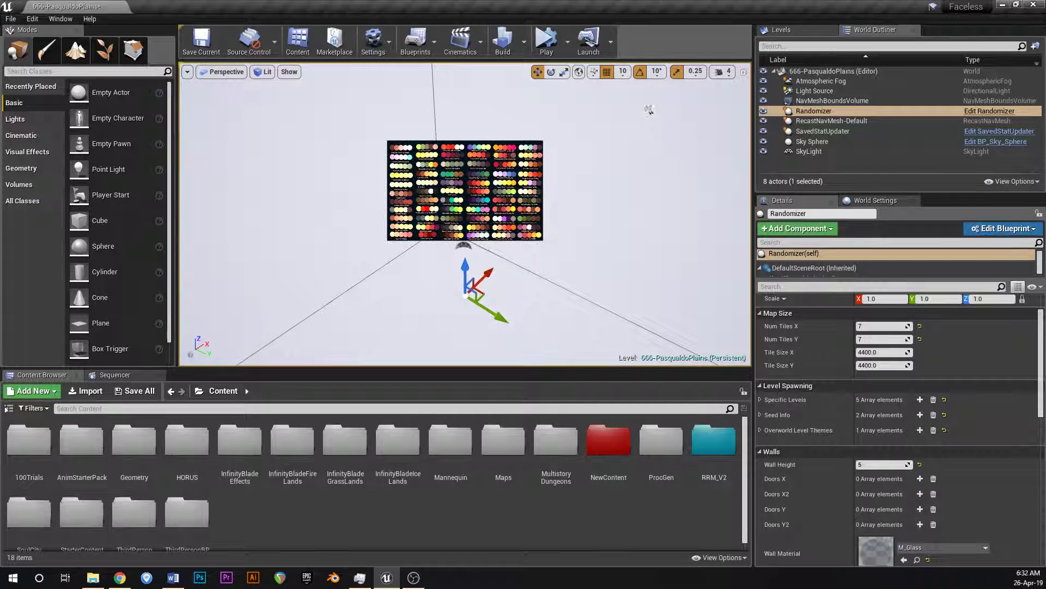
key("s")
right_click_drag(459, 207, 487, 204)
key("a")
key("d")
key("w")
right_click_drag(547, 132, 527, 164)
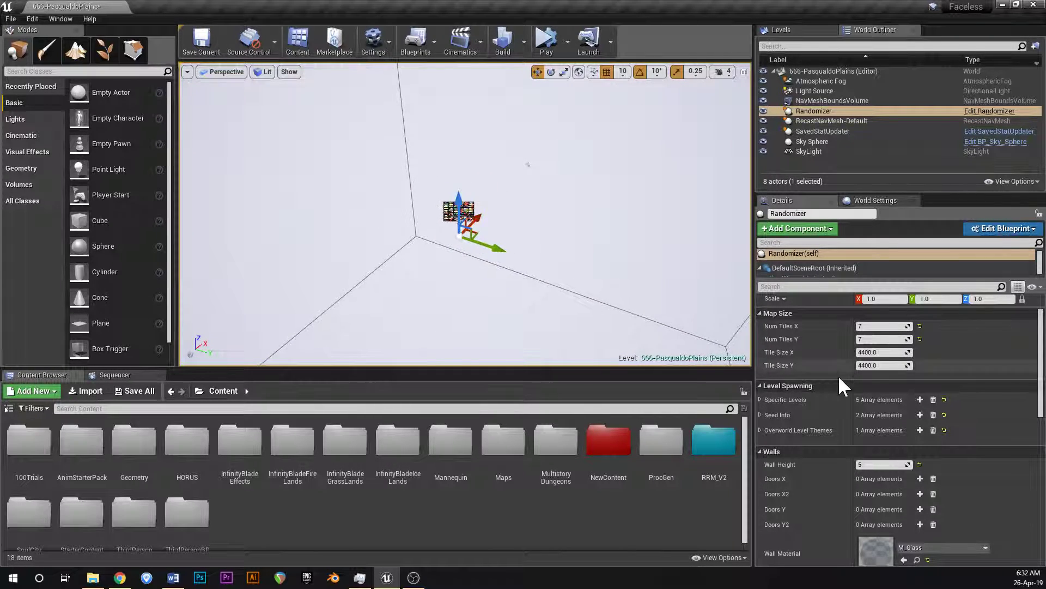
scroll(800, 370, "down", 4)
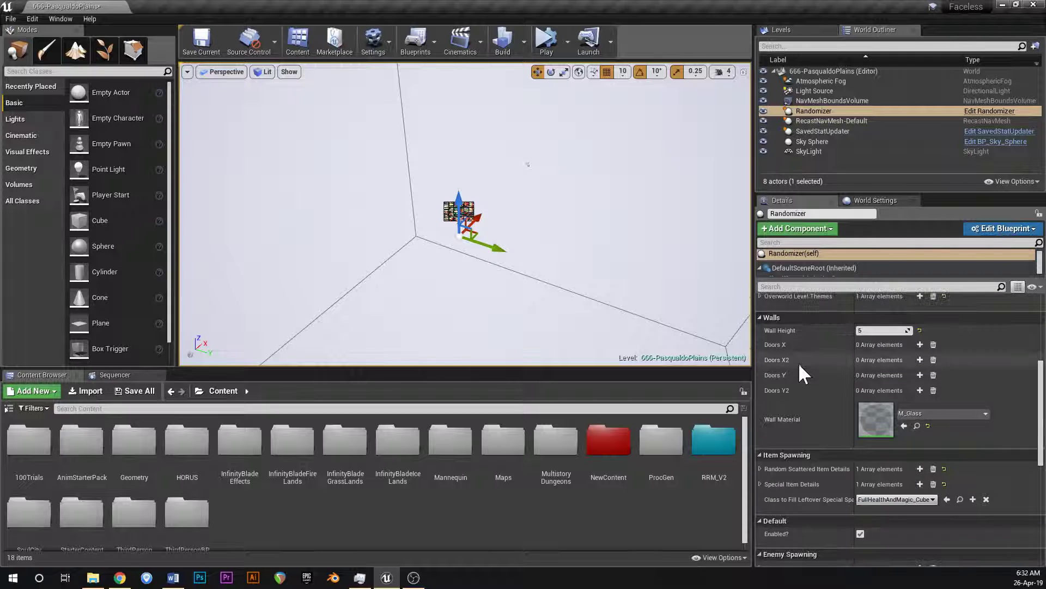
scroll(793, 375, "up", 6)
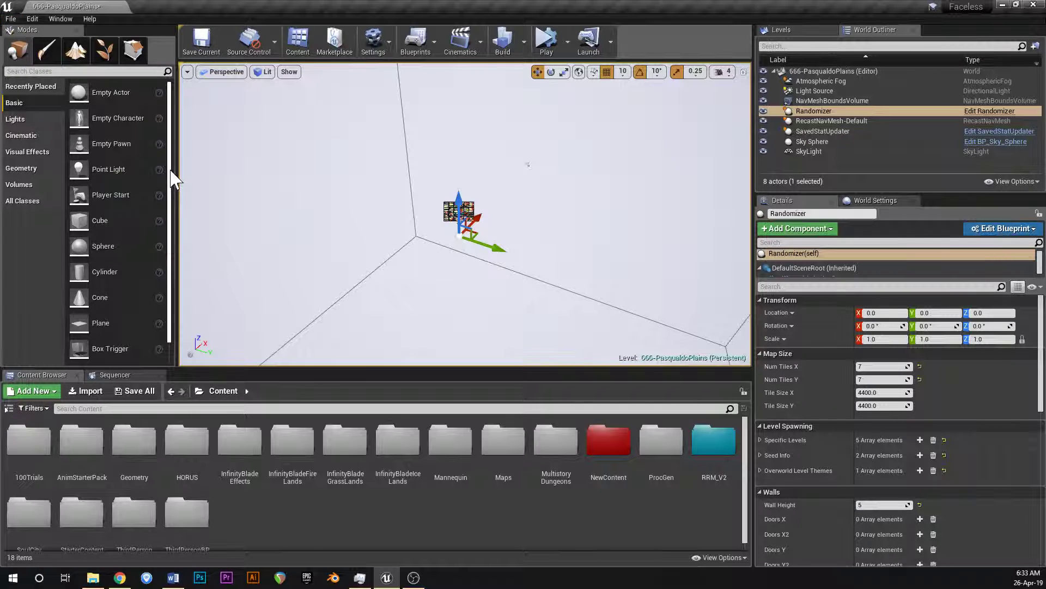
key("ctrl+s")
- Create a new level from the default template, and replace its floor with a Randomizer actor located at the origin
left_click(10, 19)
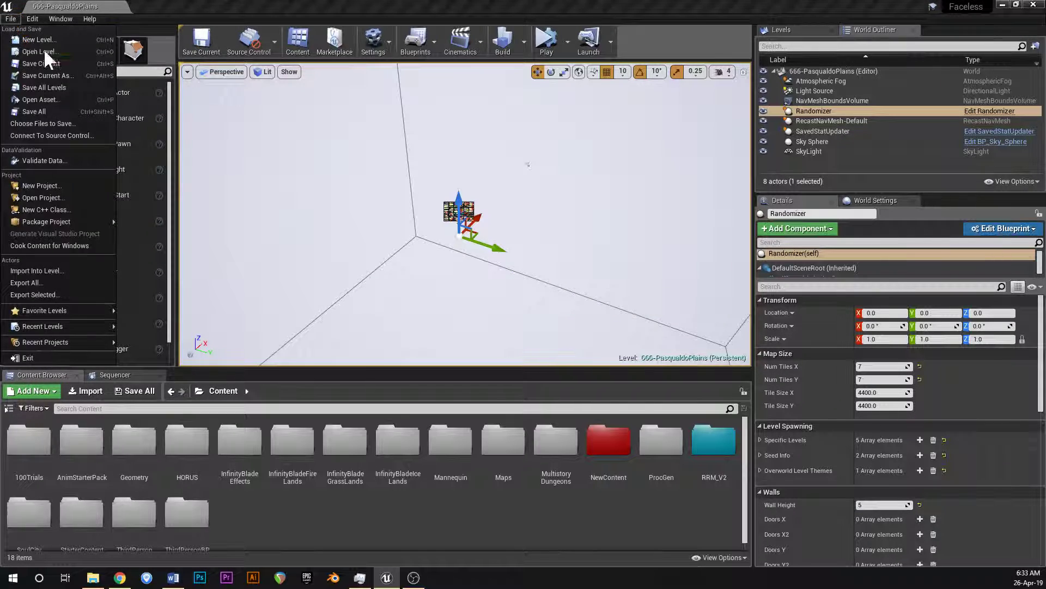
left_click(39, 41)
left_click(198, 80)
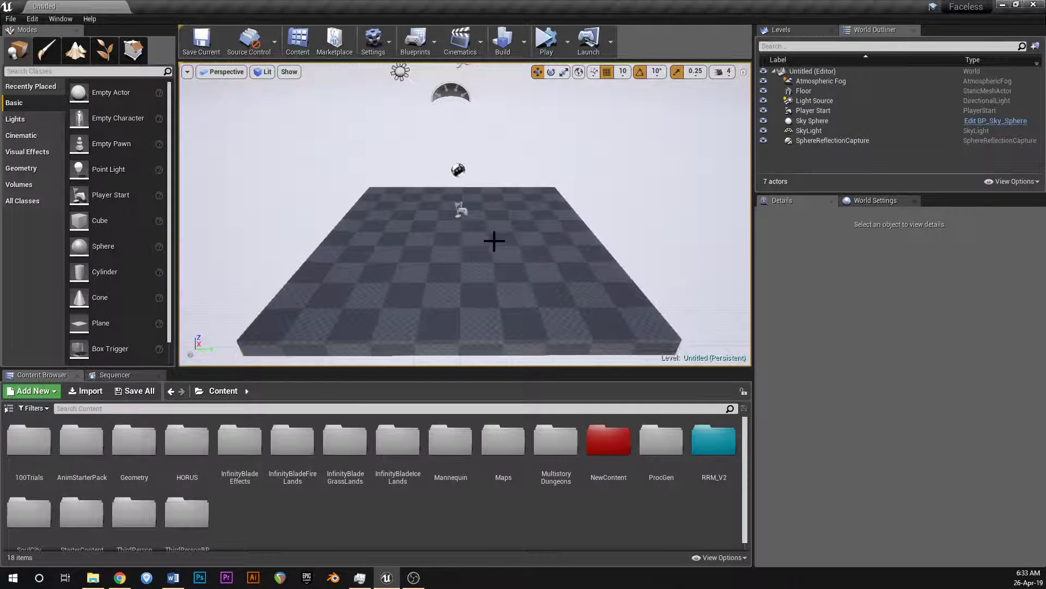
left_click(494, 240)
key("Delete")
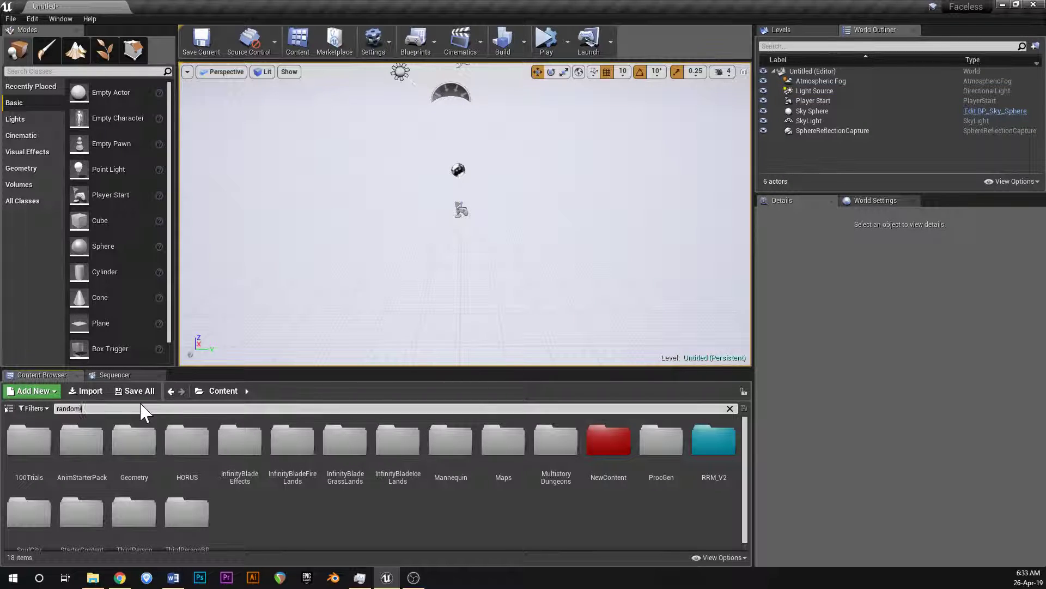
left_click_drag(20, 451, 456, 248)
right_click_drag(455, 248, 488, 248)
left_click(1030, 313)
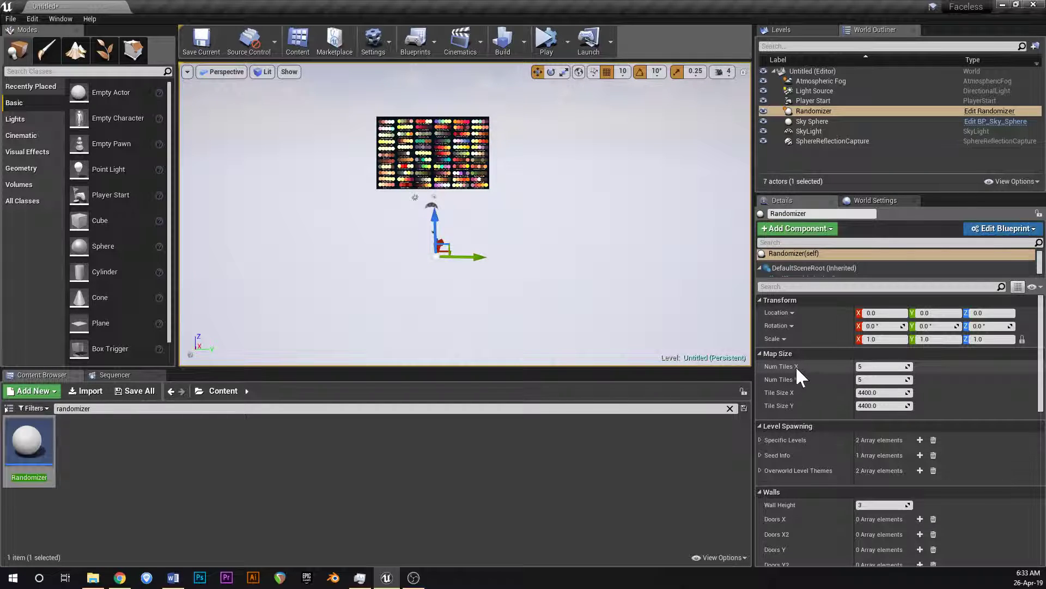
- Delete the newly placed Randomizer actor and undo the deletion
right_click_drag(516, 259, 508, 264)
key("s")
key("Delete")
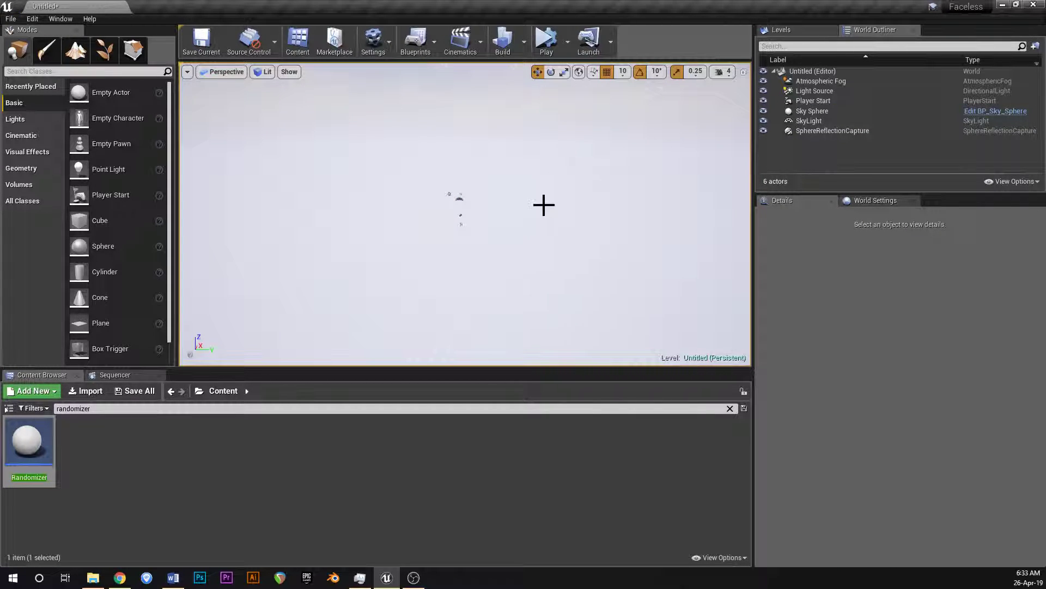
key("ctrl+z")
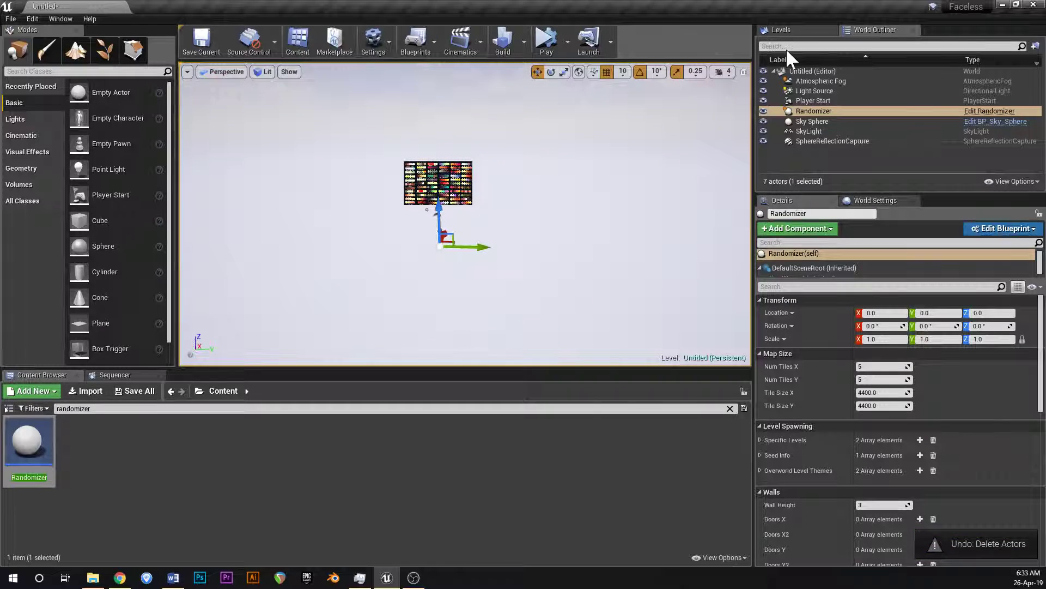
- Show the list of levels, and reopen the 666-PasqualdoPlains level from Maps/RRM_V2 without saving the untitled one
left_click(812, 32)
left_click(223, 437)
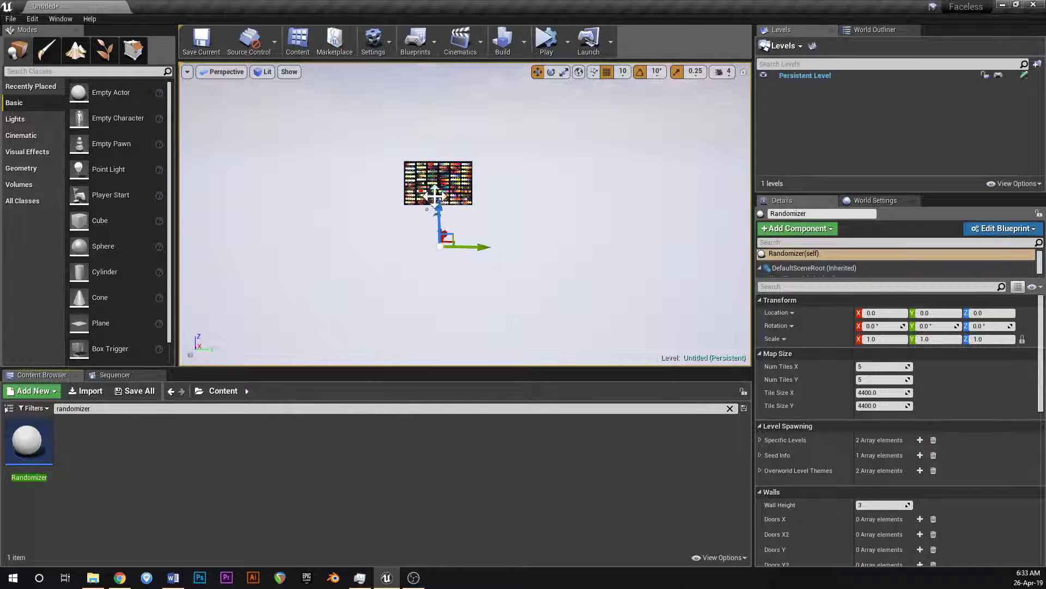
key("Delete")
left_click(449, 209)
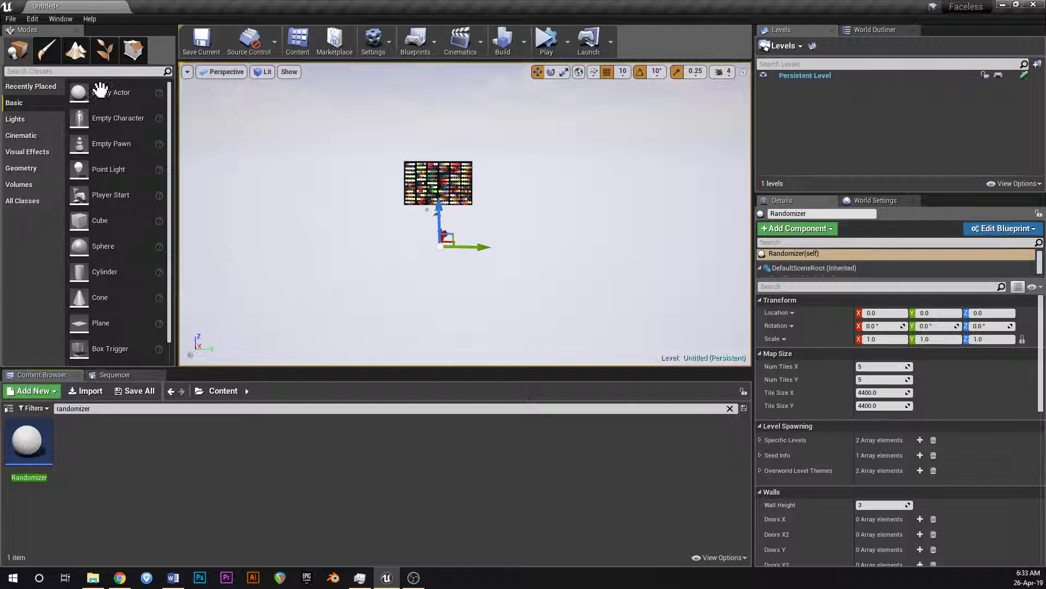
left_click(10, 18)
left_click(33, 37)
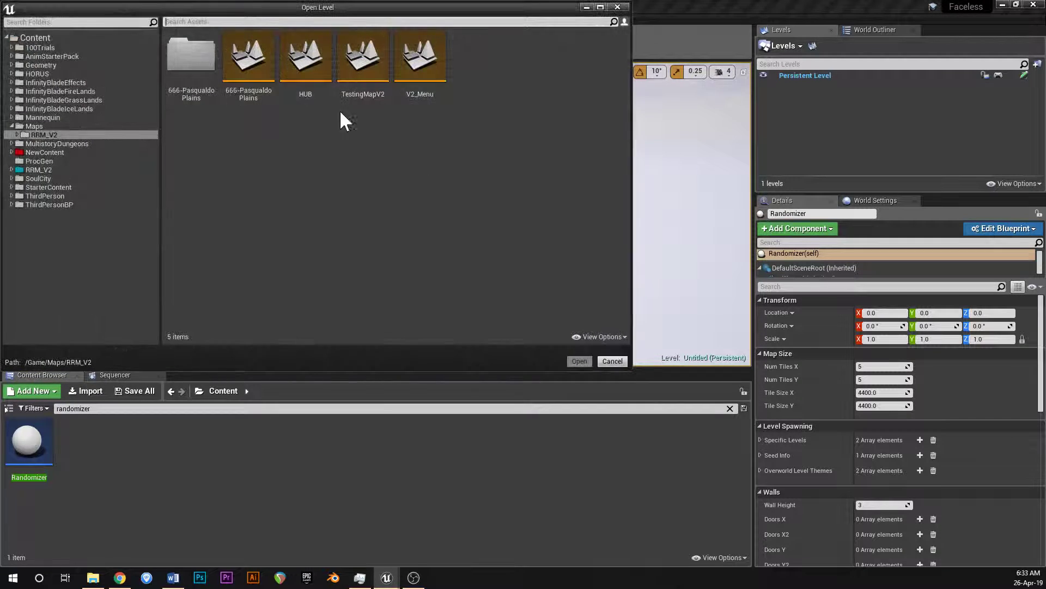
double_click(260, 66)
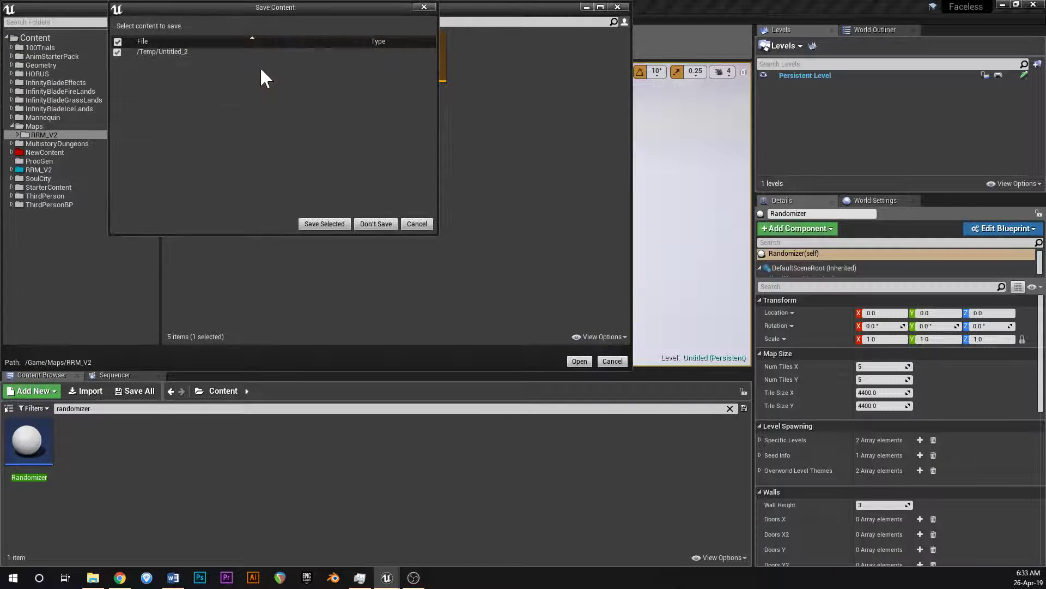
left_click(377, 224)
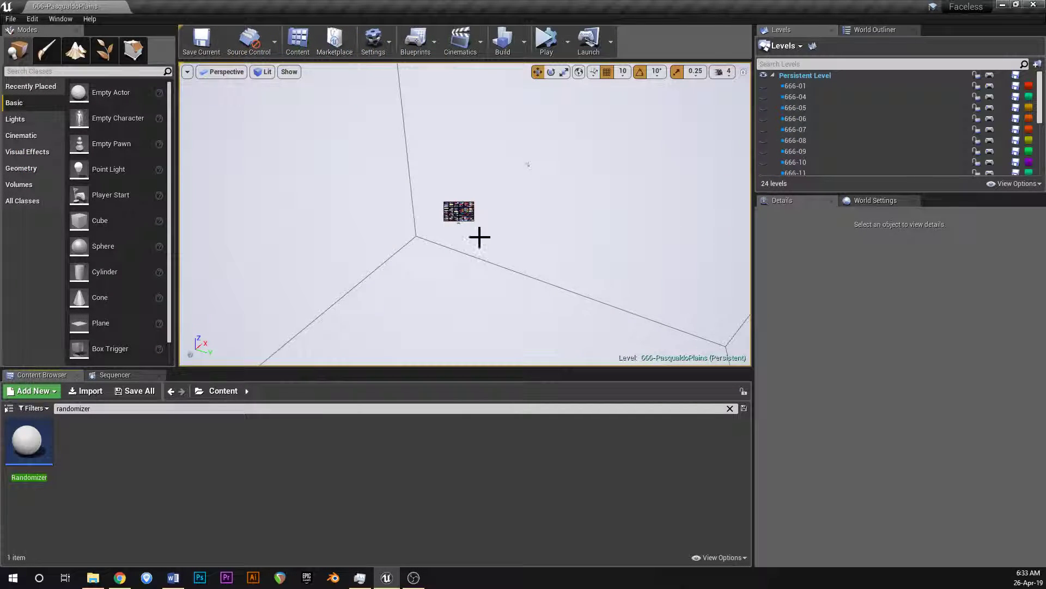
- Select the Randomizer actor and fully expand its Specific Levels entries to review the level names, positions and rotation options
left_click(461, 217)
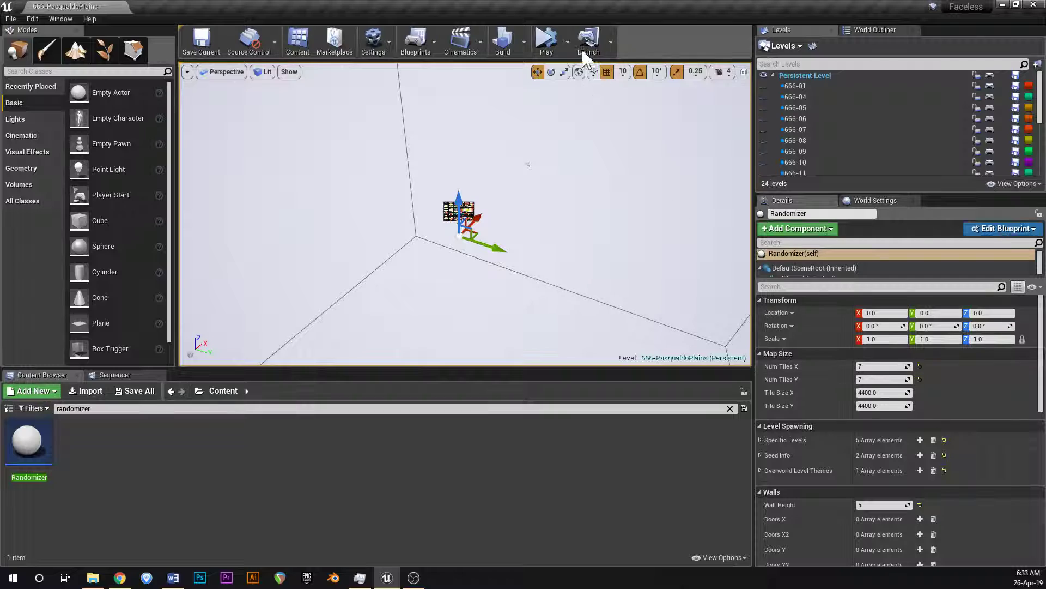
right_click_drag(444, 251, 423, 286)
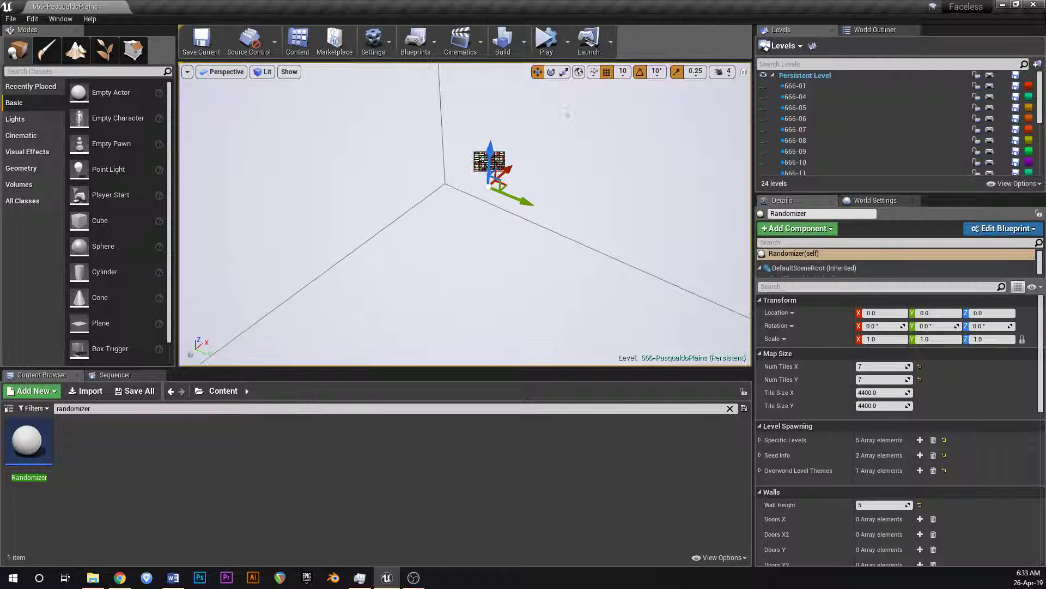
scroll(782, 378, "down", 1)
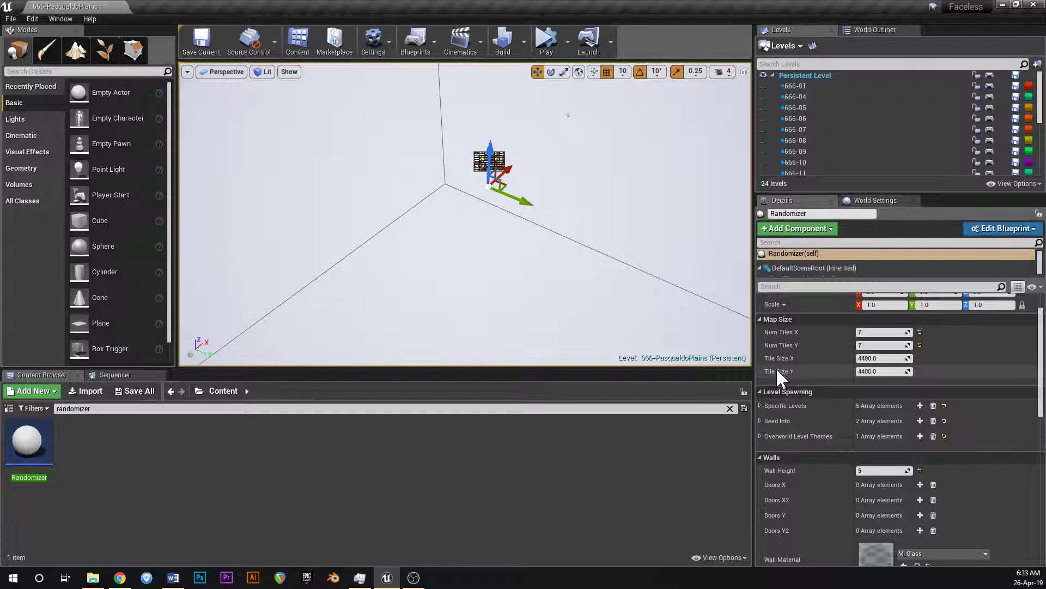
scroll(778, 376, "down", 1)
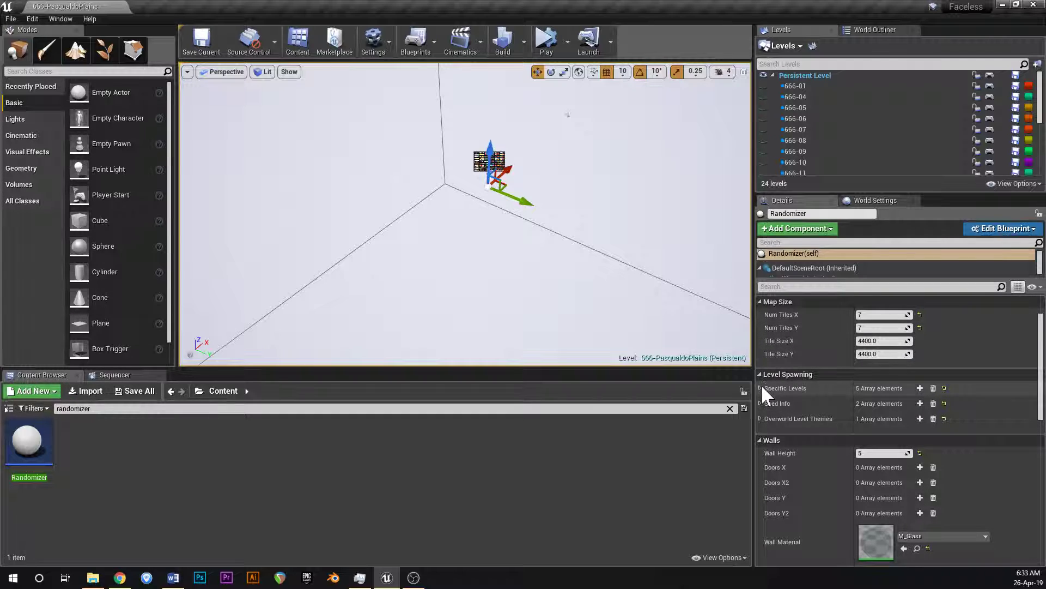
left_click(760, 388)
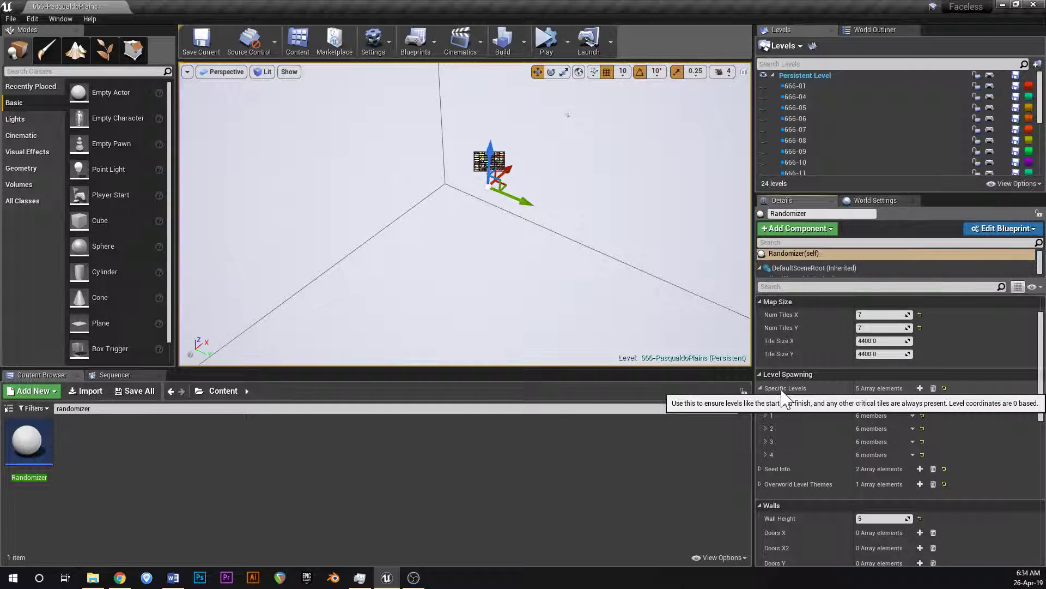
right_click(780, 387)
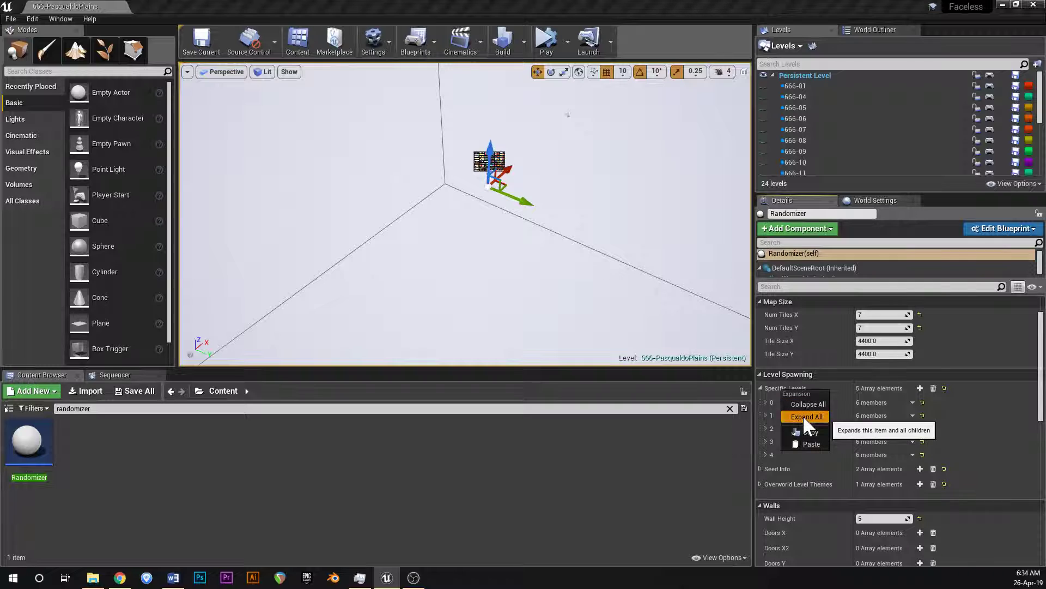
left_click(803, 414)
scroll(801, 406, "down", 3)
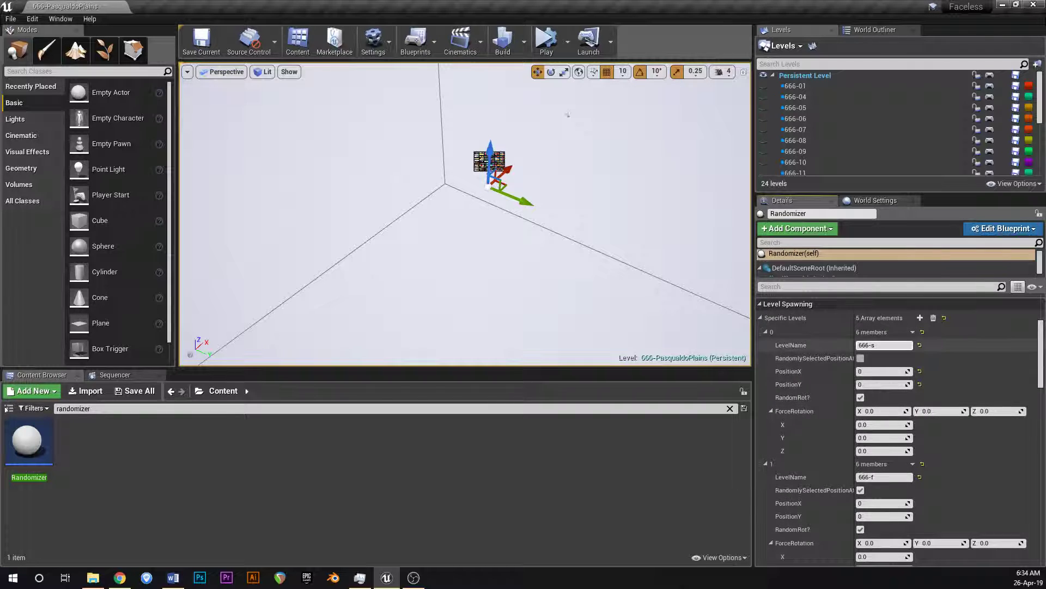
scroll(882, 429, "down", 2)
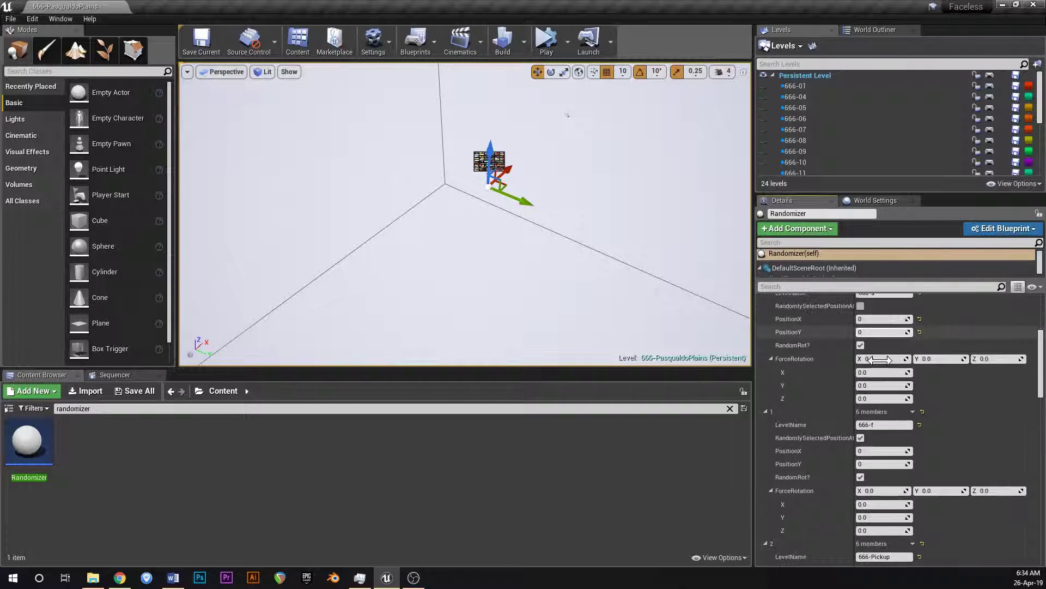
key("Return")
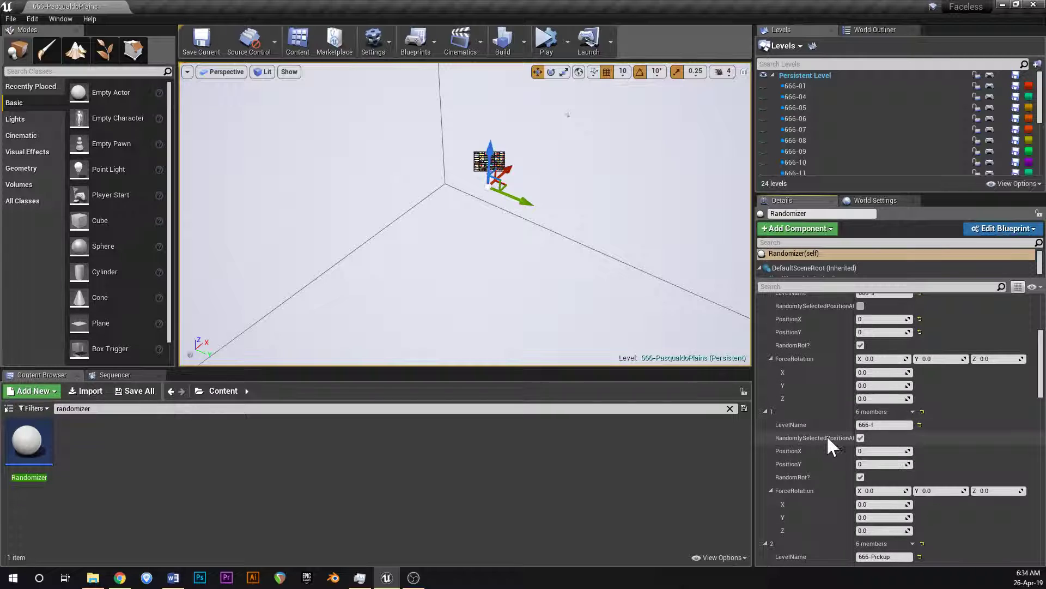
- Make the 666-s and 666-f sub-levels visible one at a time to view their tiles, hiding each again
scroll(810, 96, "down", 5)
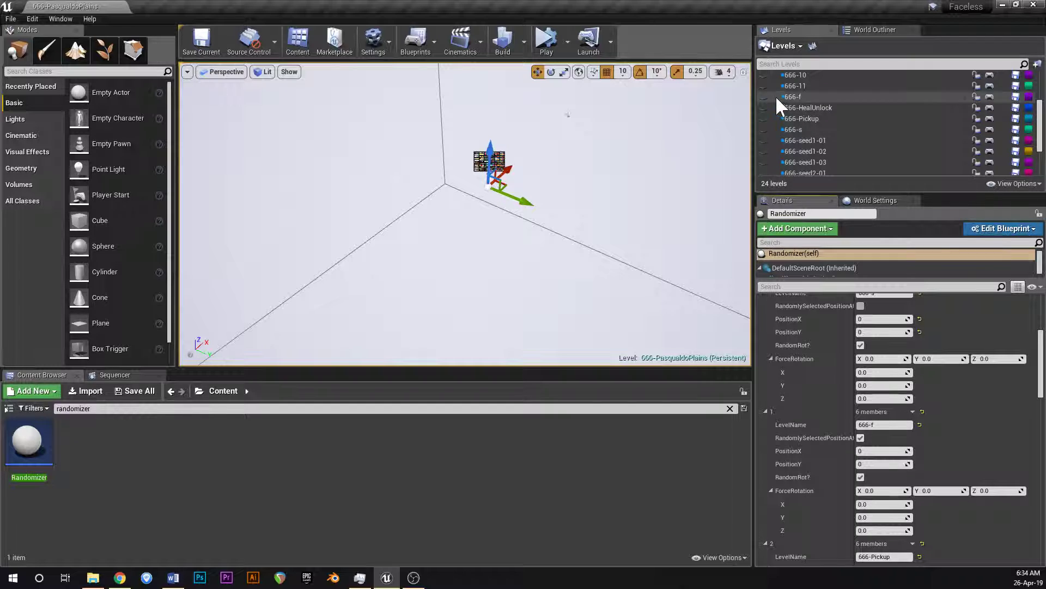
left_click(767, 132)
right_click_drag(518, 229, 521, 224)
key("w")
key("s")
left_click(765, 130)
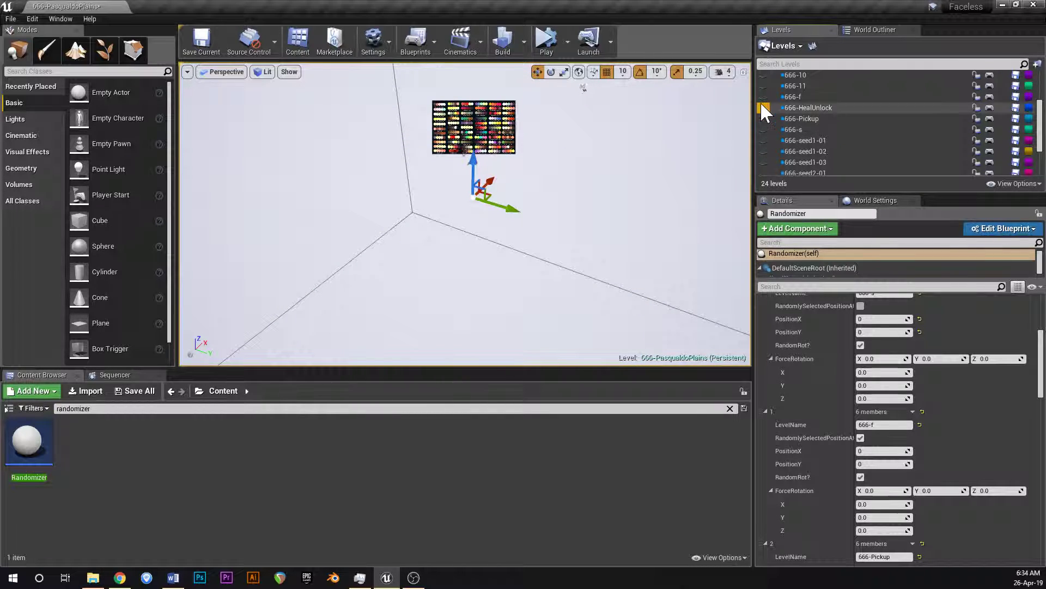
left_click(763, 97)
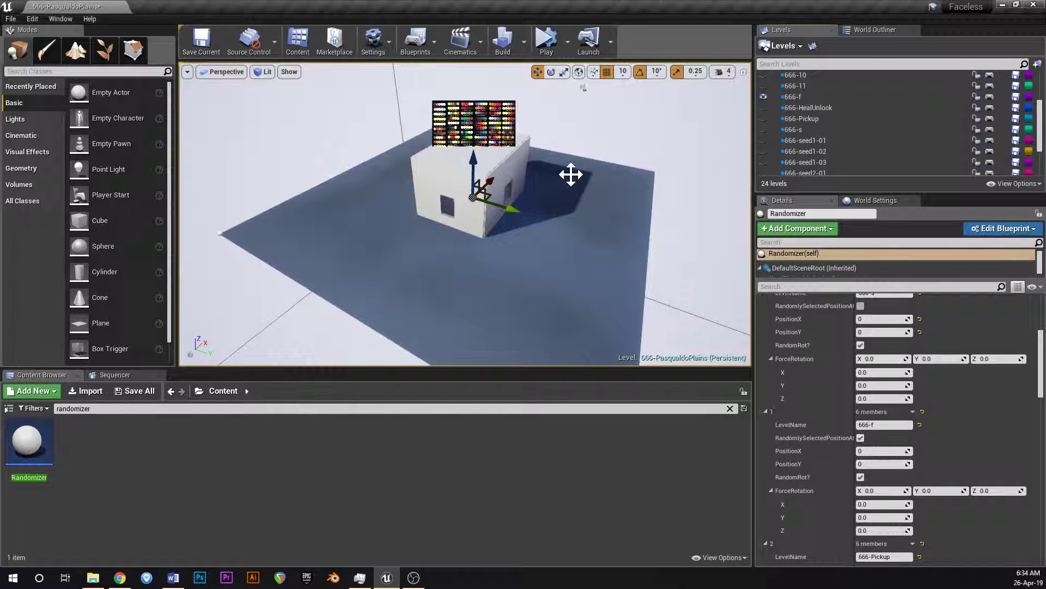
left_click(763, 97)
- Review the 666-Pickup entry of Specific Levels, make that sub-level visible and examine its tile up close
scroll(777, 105, "up", 4)
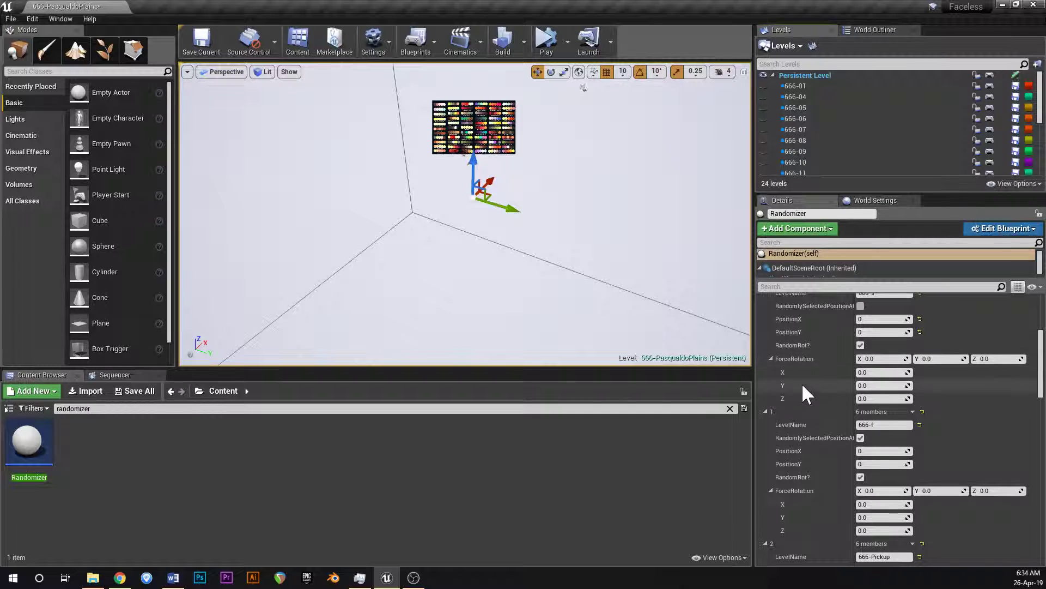
scroll(801, 388, "down", 4)
scroll(807, 97, "down", 5)
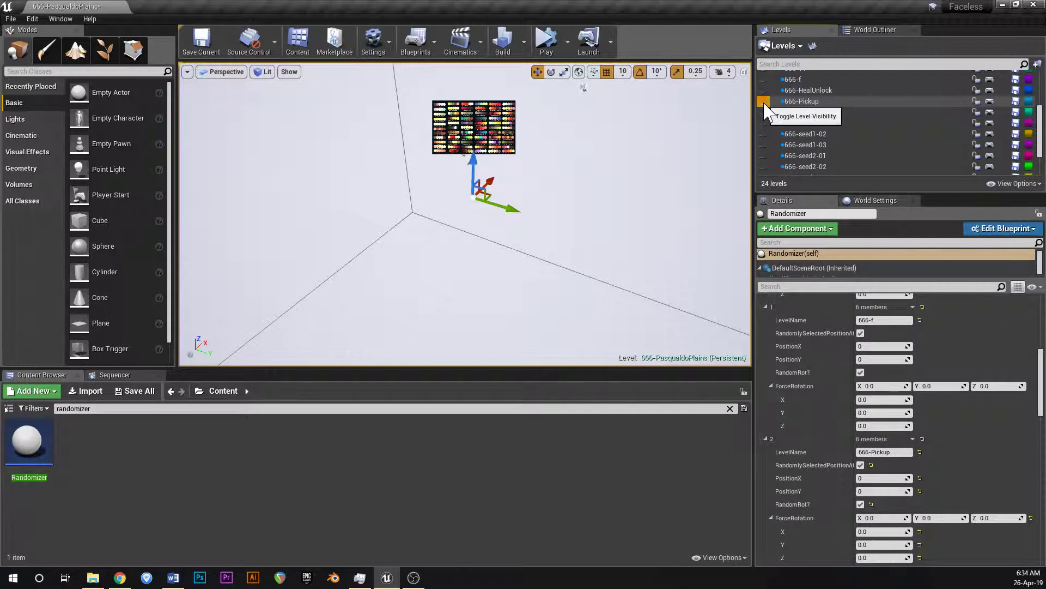
left_click(764, 102)
right_click_drag(605, 184, 616, 171)
key("w")
key("s")
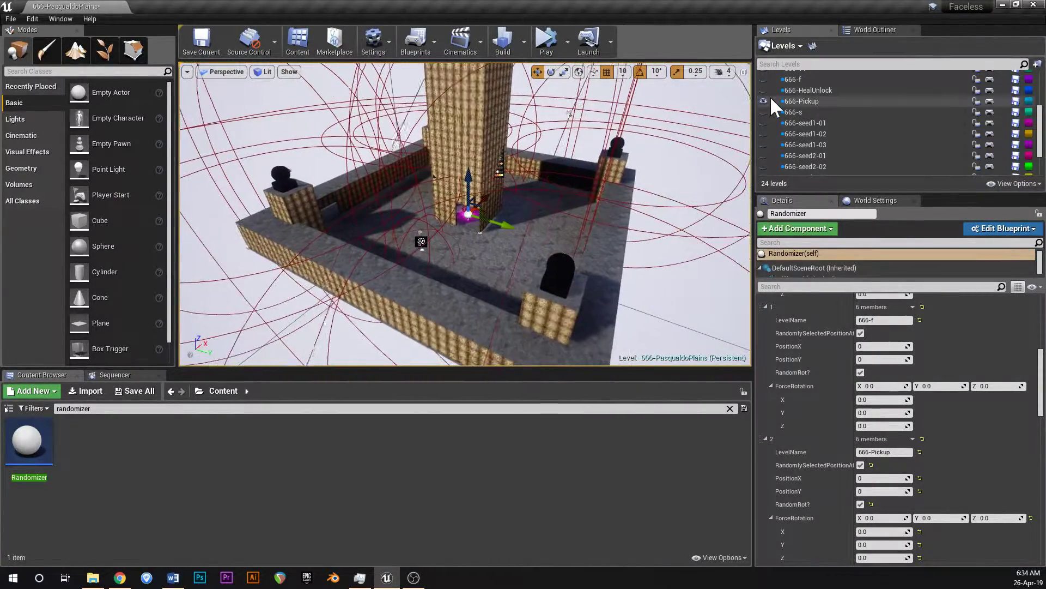
- Hide the 666-Pickup sub-level again and collapse the Randomizer's Specific Levels entries
left_click(764, 102)
scroll(769, 327, "up", 5)
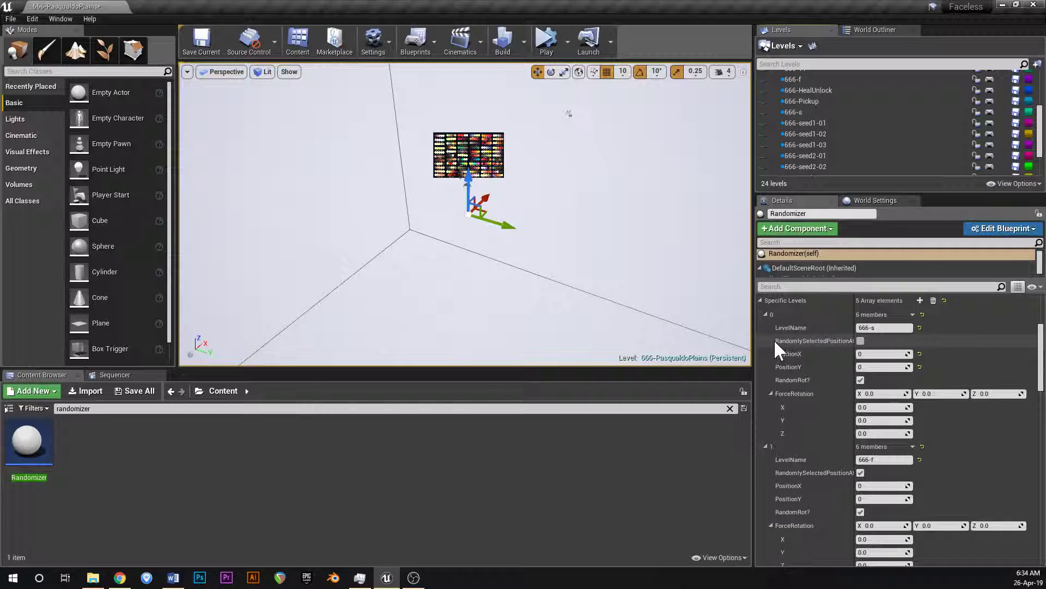
scroll(774, 339, "up", 2)
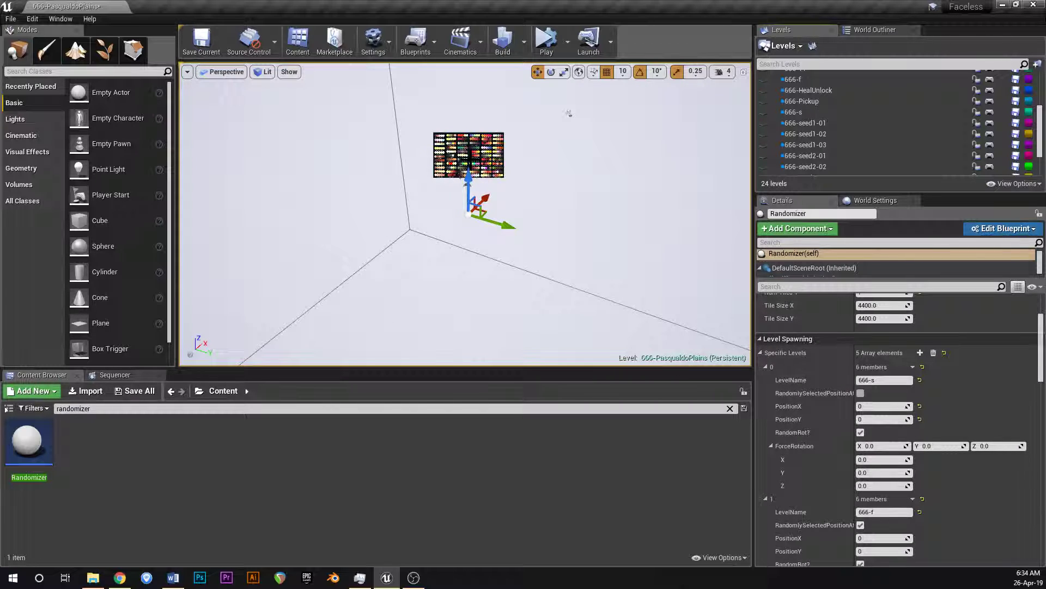
left_click(760, 353)
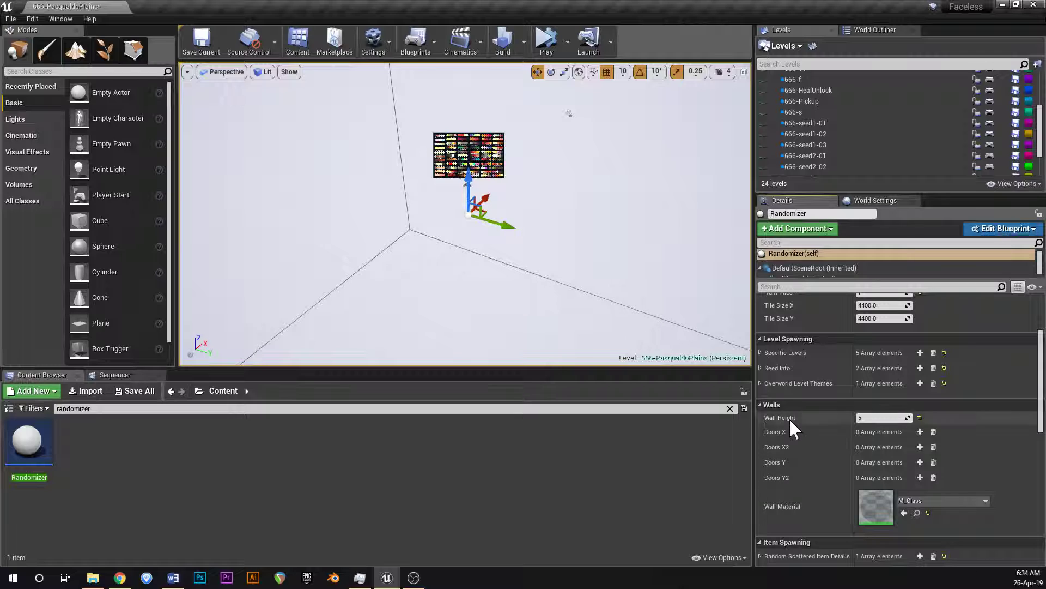
- Expand the Overworld Level Themes down to LevelNamesAndProbabilities and review its first three entries
left_click(759, 383)
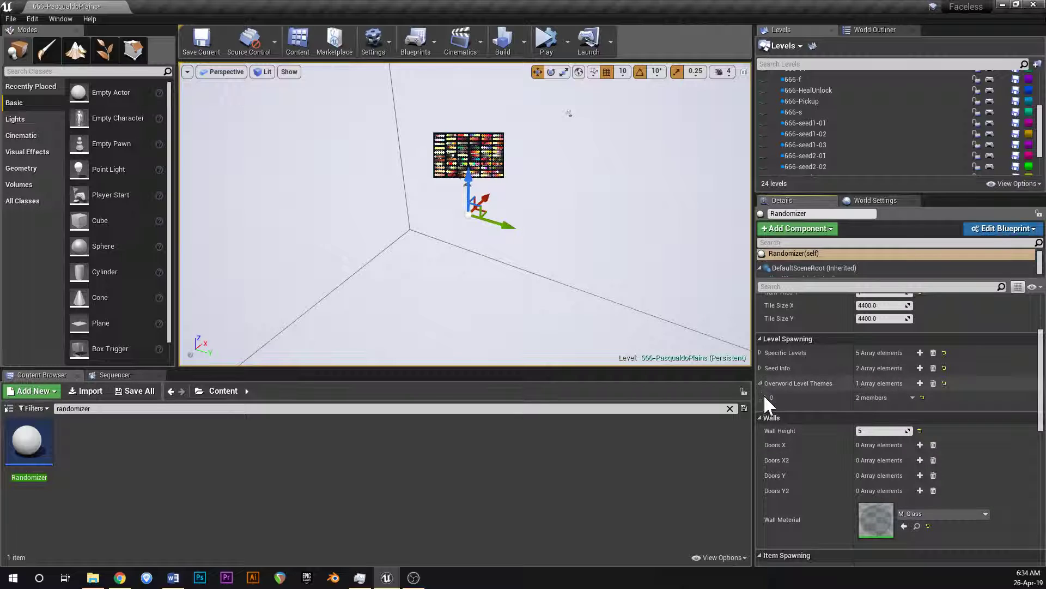
left_click(766, 396)
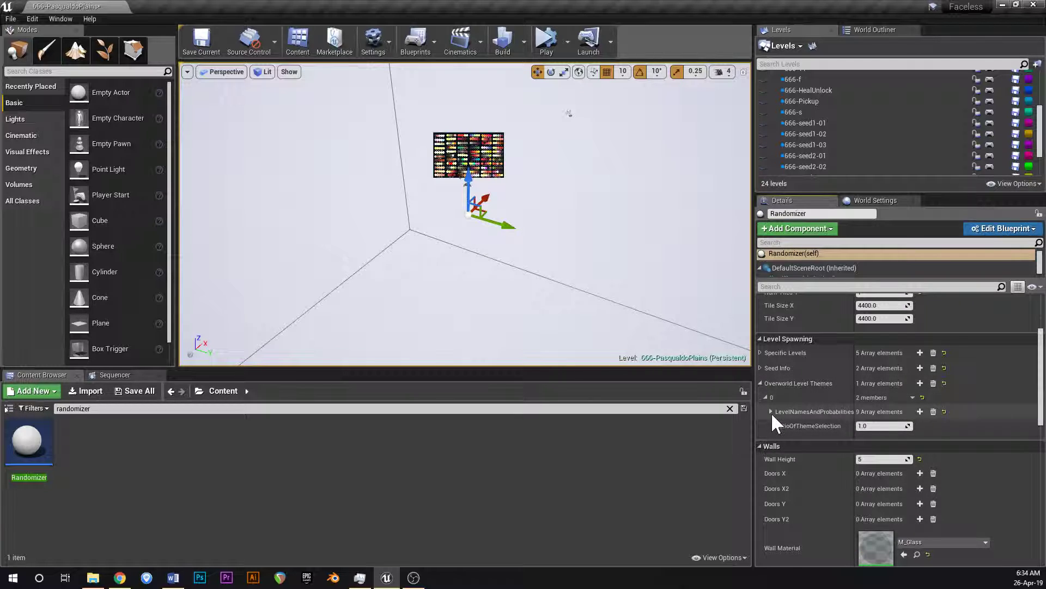
left_click(770, 411)
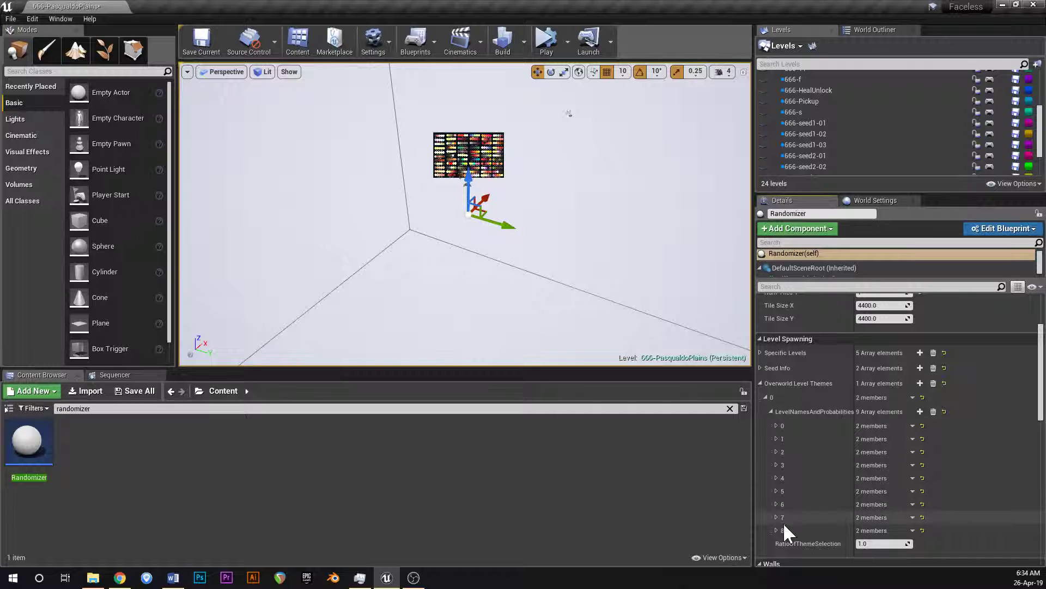
left_click(776, 426)
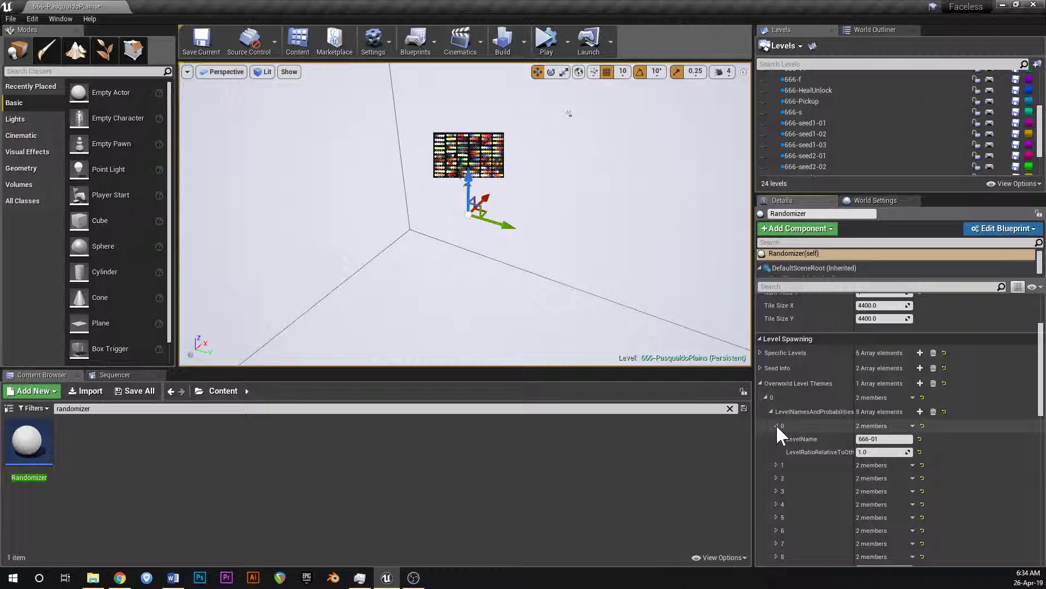
left_click(776, 426)
left_click(777, 439)
left_click(776, 439)
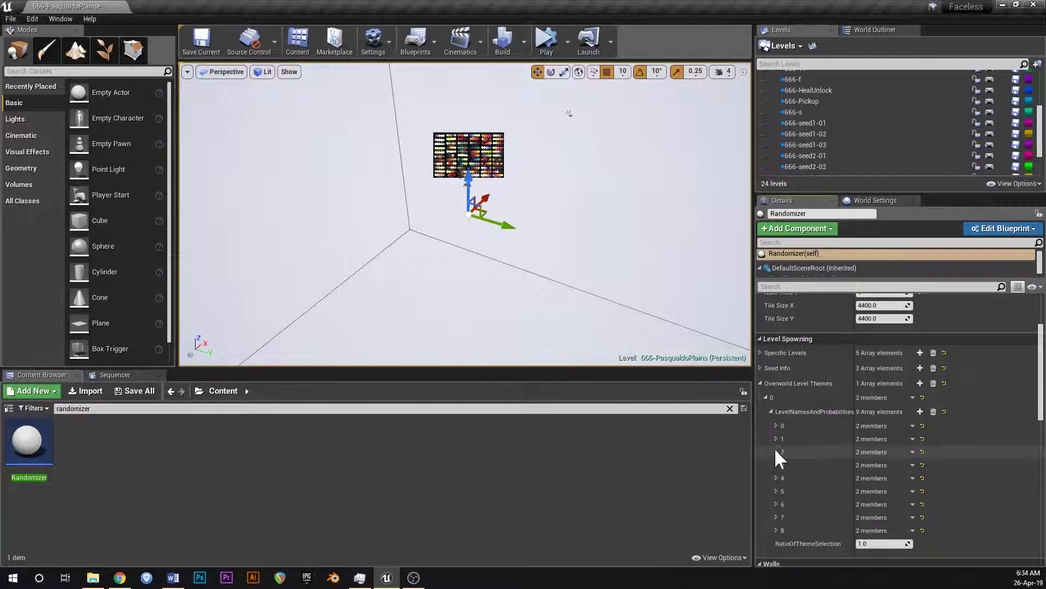
left_click(776, 452)
left_click(776, 451)
- Make the 666-01, 666-04 and 666-05 sub-levels visible one at a time to view their tiles, hiding each again
scroll(848, 111, "up", 4)
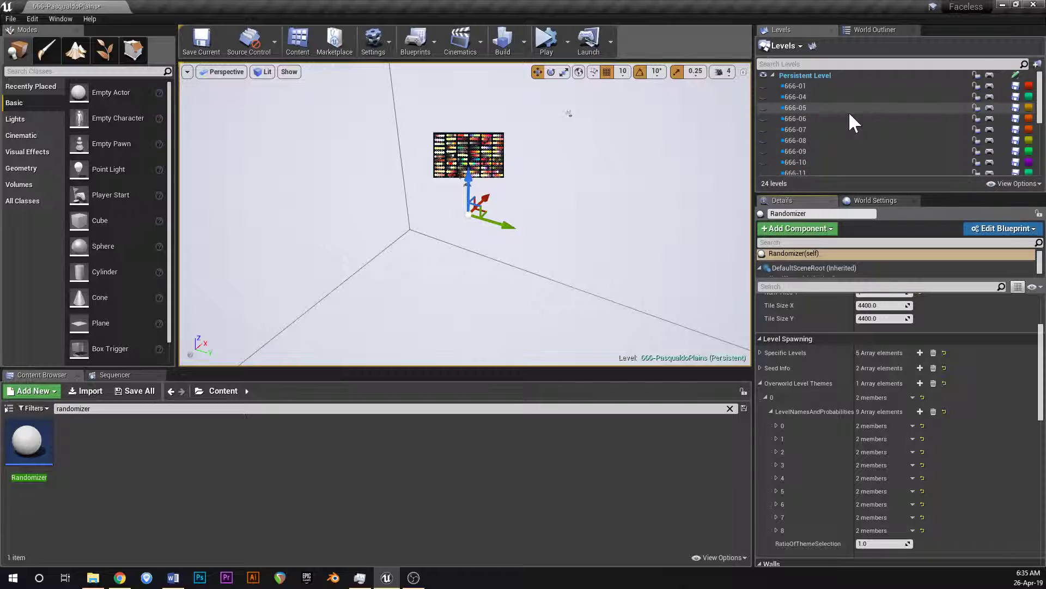
left_click(763, 86)
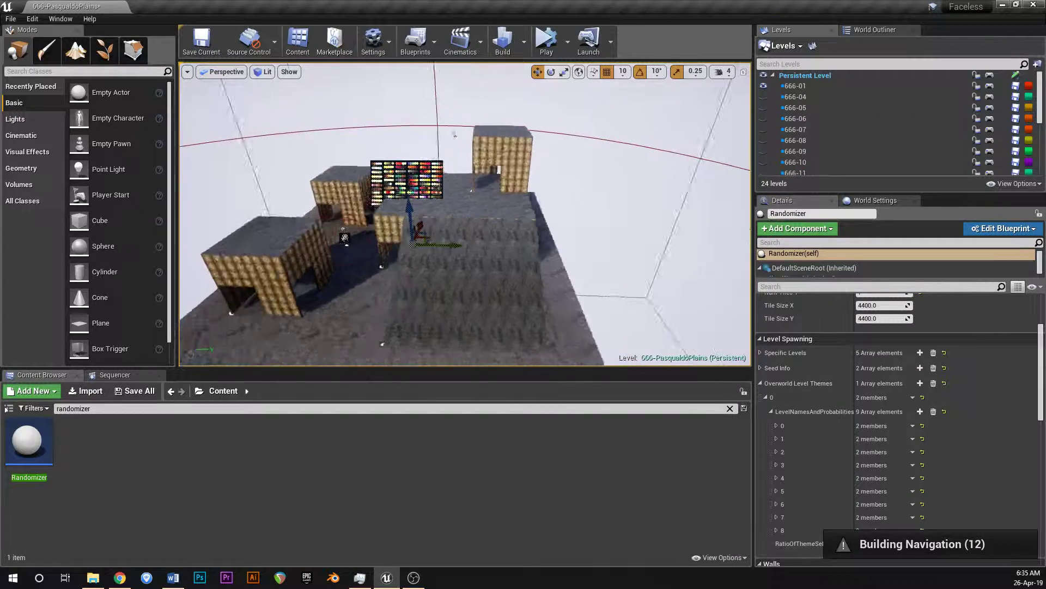
right_click_drag(512, 240, 534, 241)
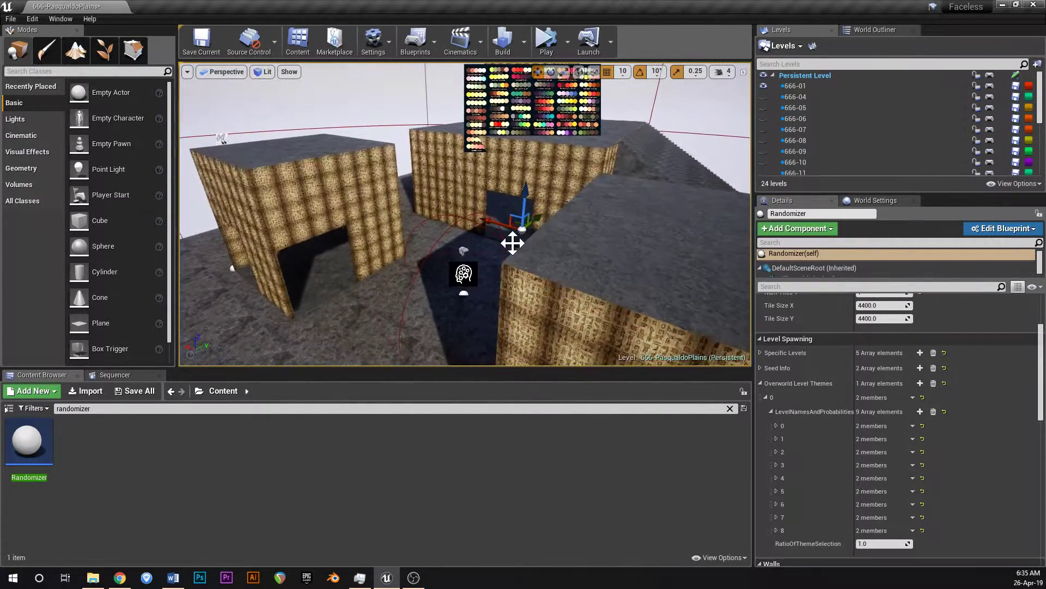
left_click(763, 86)
left_click(764, 97)
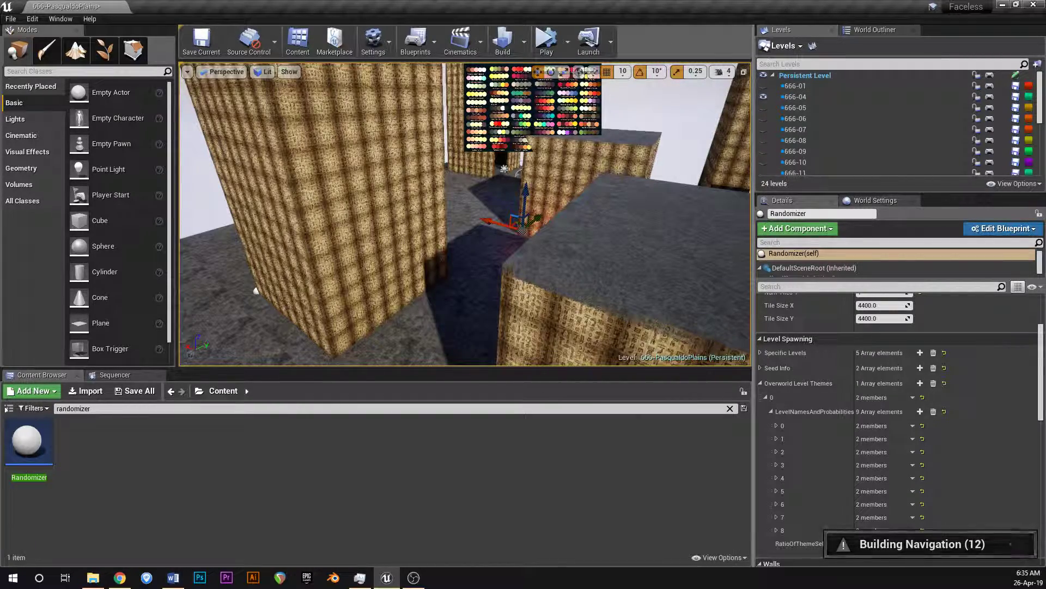
scroll(466, 214, "down", 5)
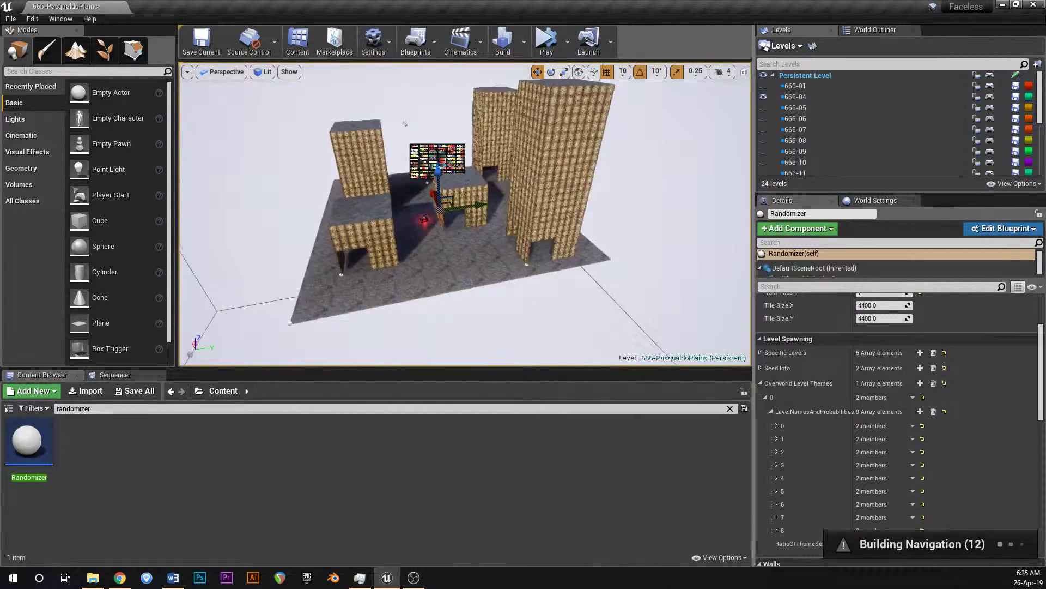
left_click(763, 97)
left_click(764, 107)
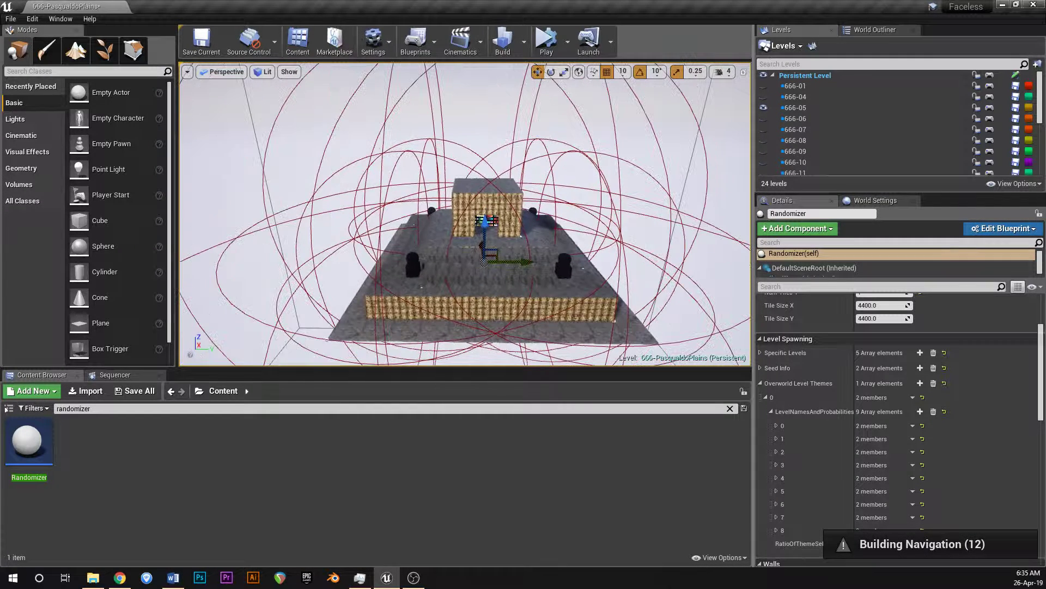
left_click(763, 108)
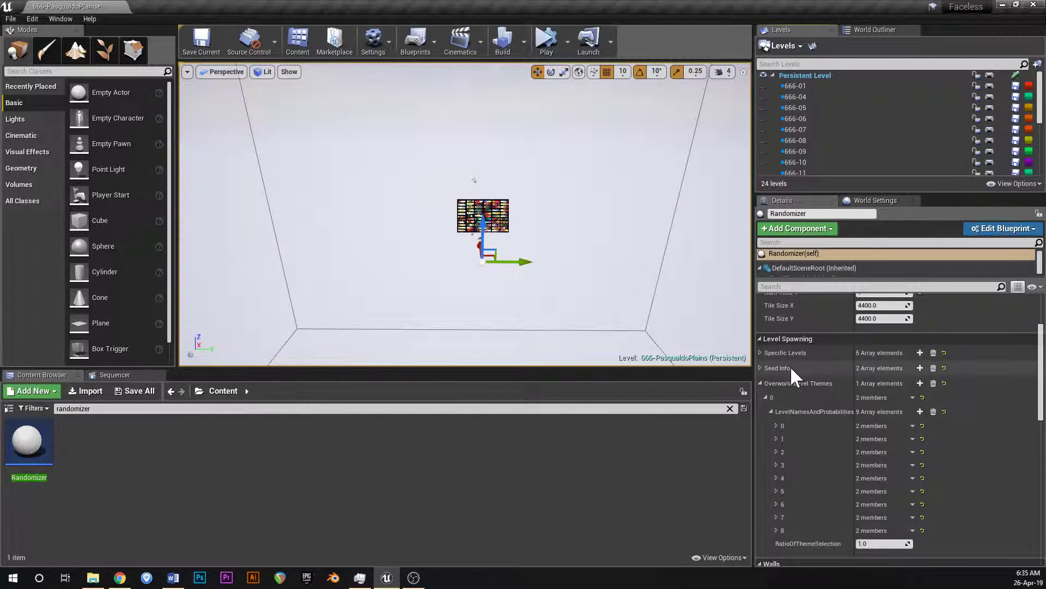
- Review the level ratios of the 666-01 and 666-05 theme entries, then collapse Overworld Level Themes
left_click(776, 425)
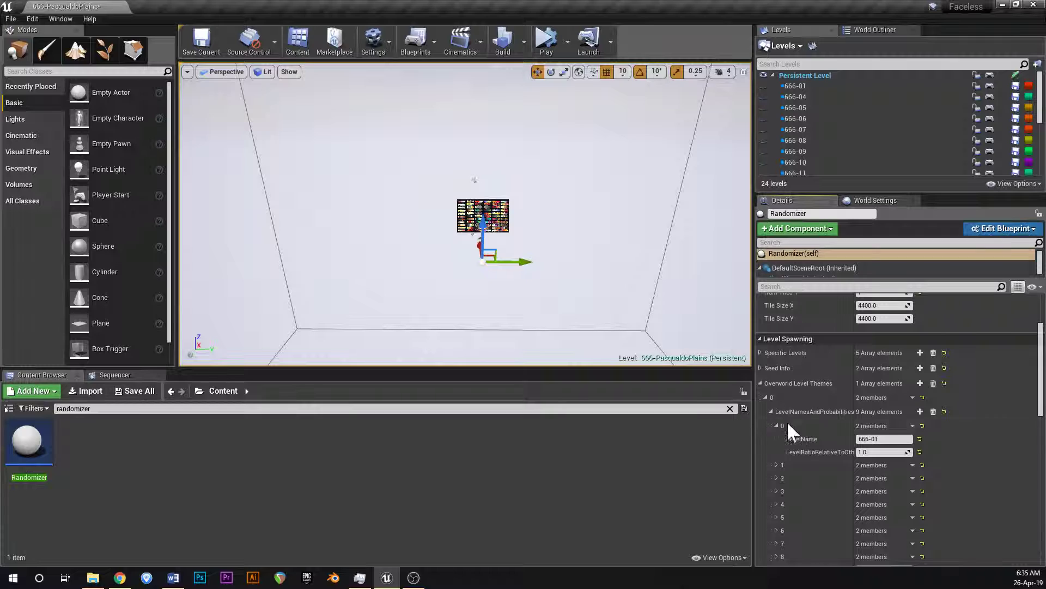
right_click_drag(559, 271, 581, 299)
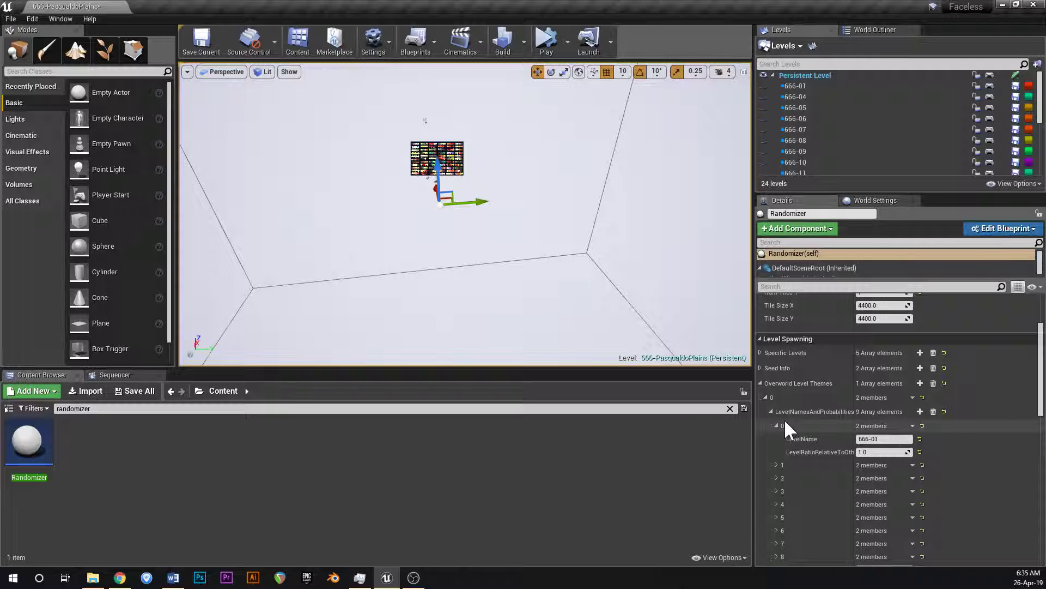
scroll(783, 419, "down", 2)
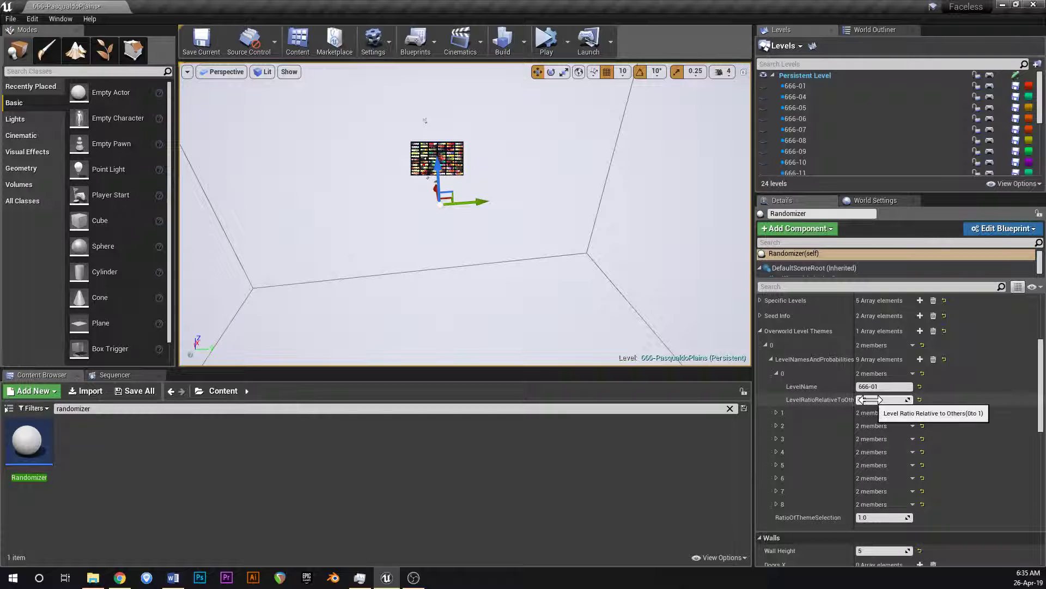
left_click(776, 413)
left_click(776, 412)
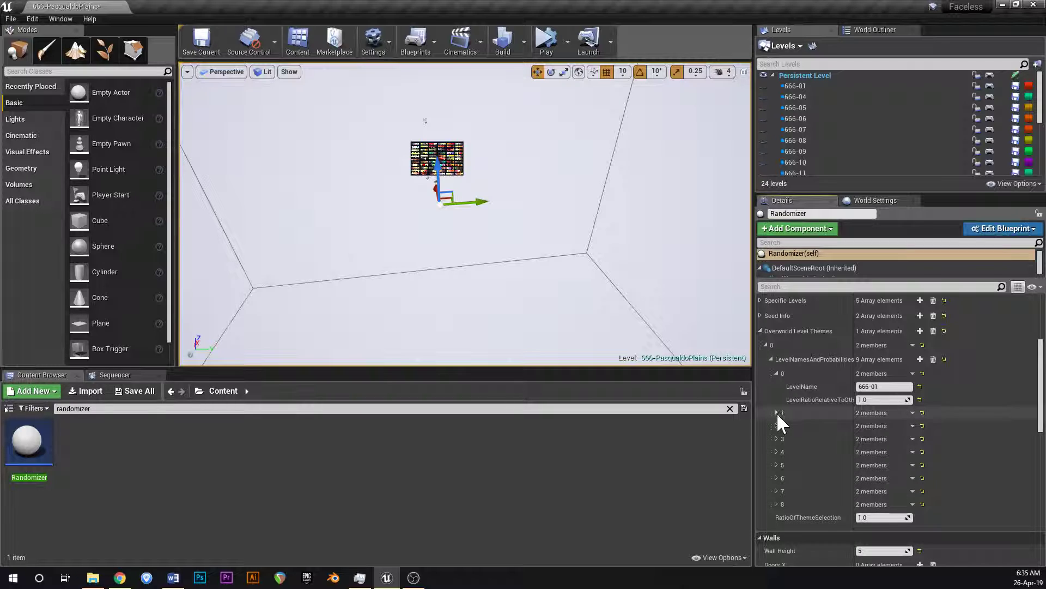
left_click(776, 426)
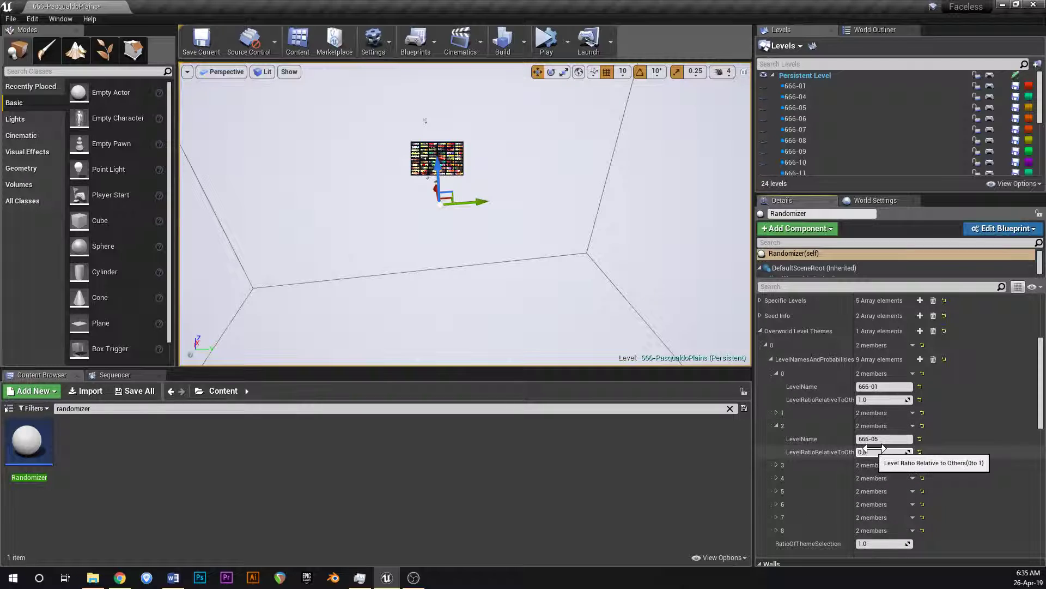
left_click(776, 425)
left_click(777, 373)
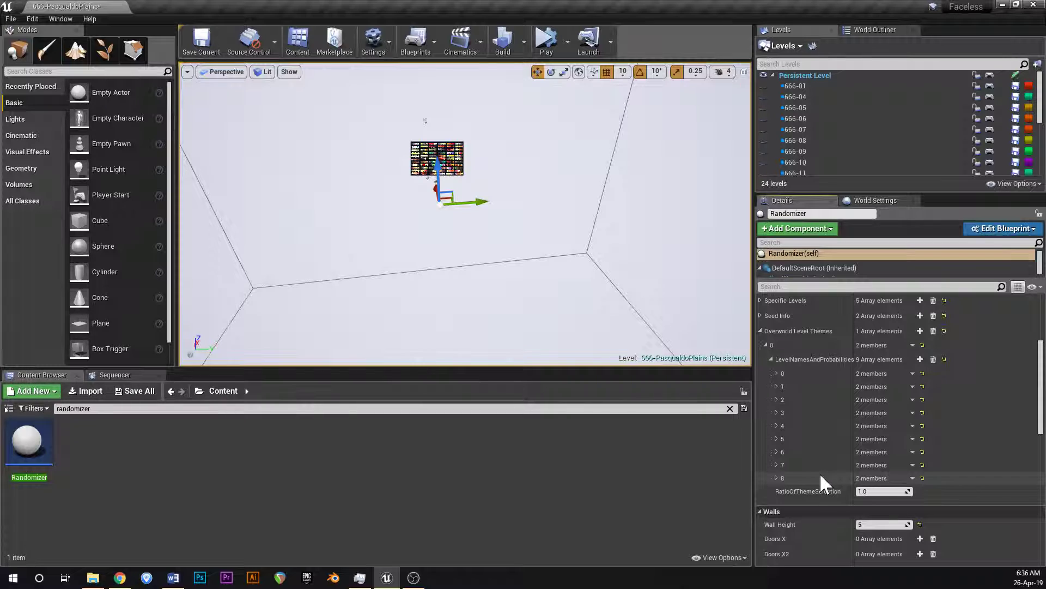
left_click(772, 358)
left_click(761, 330)
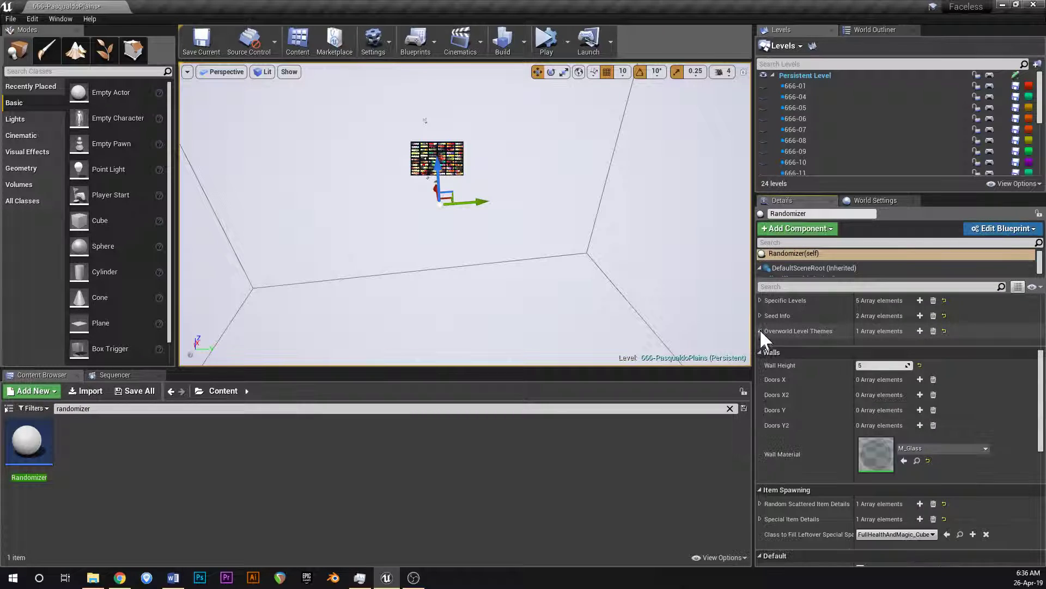
- Expand the first Seed Info entry and its ListOfLevels to review the seed's levels and spawn settings
left_click(760, 316)
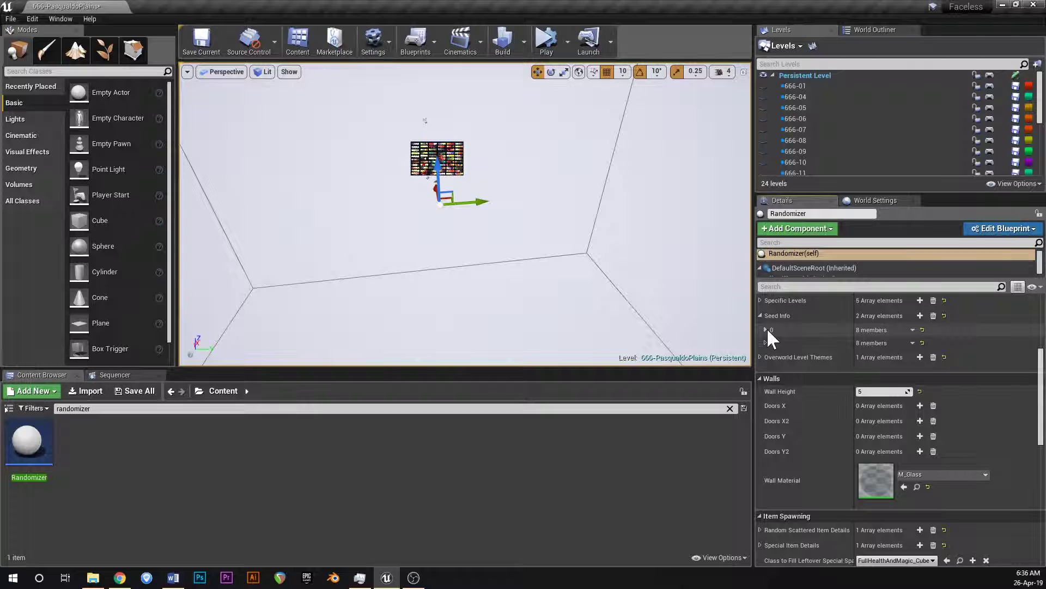
left_click(766, 329)
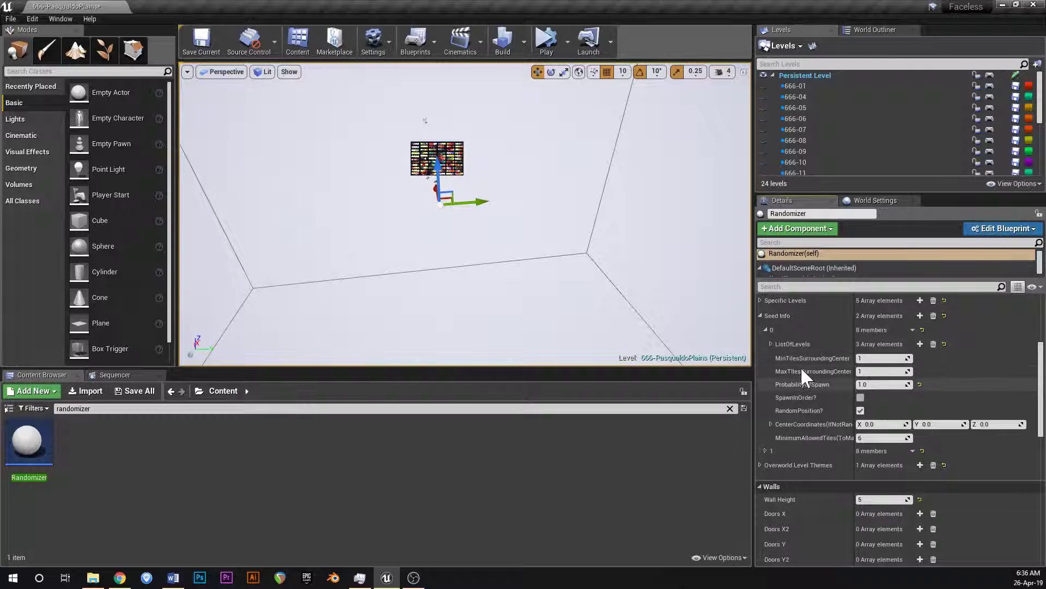
left_click(770, 344)
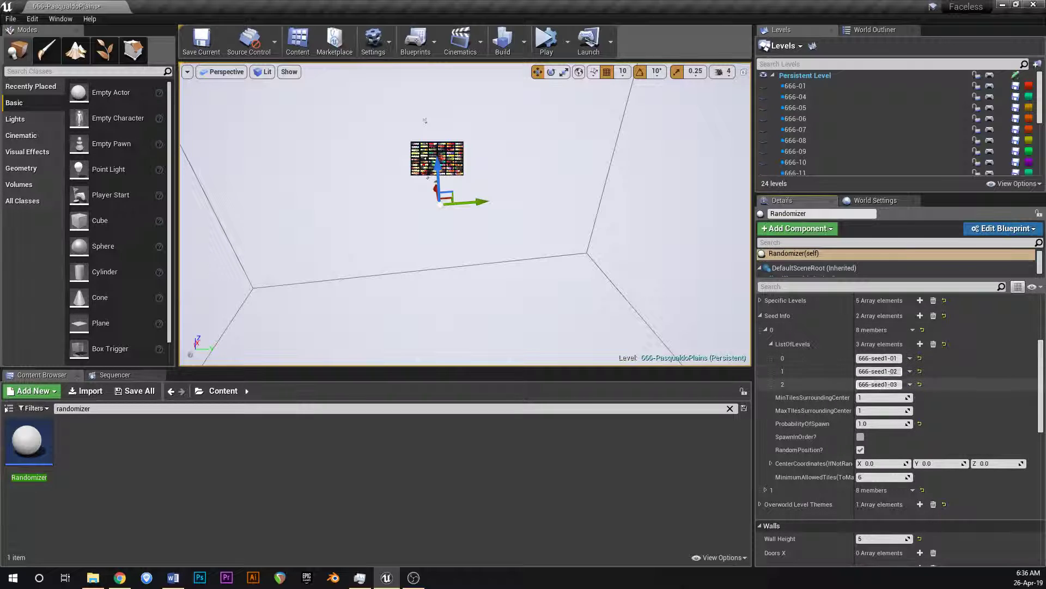
- Toggle the 666-seed1-01, 666-seed1-02 and 666-seed1-03 sub-levels visible in turn to view their tiles, hiding each again
scroll(789, 116, "down", 5)
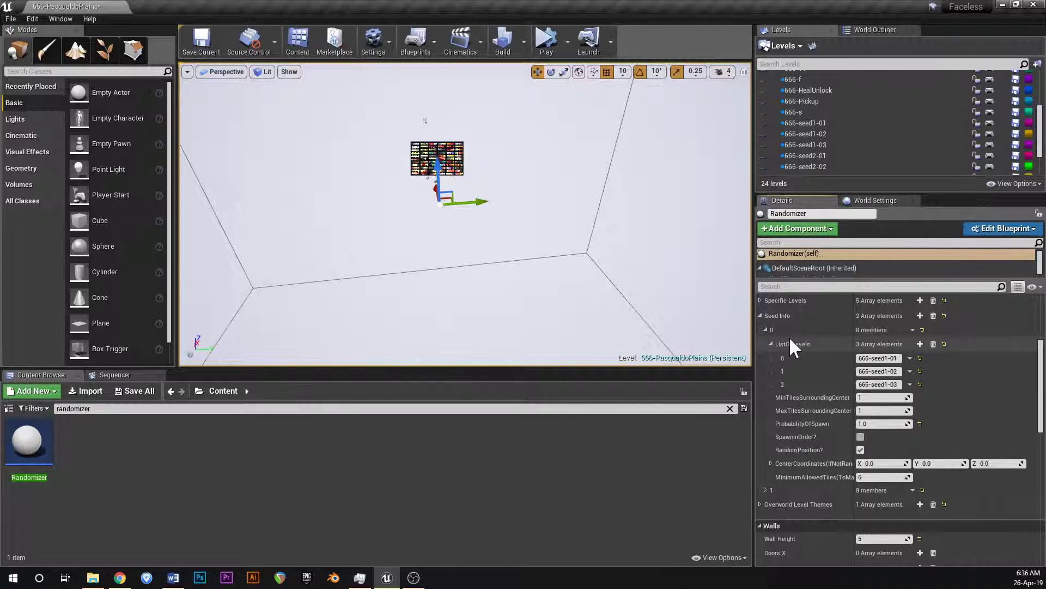
left_click(765, 125)
left_click(764, 124)
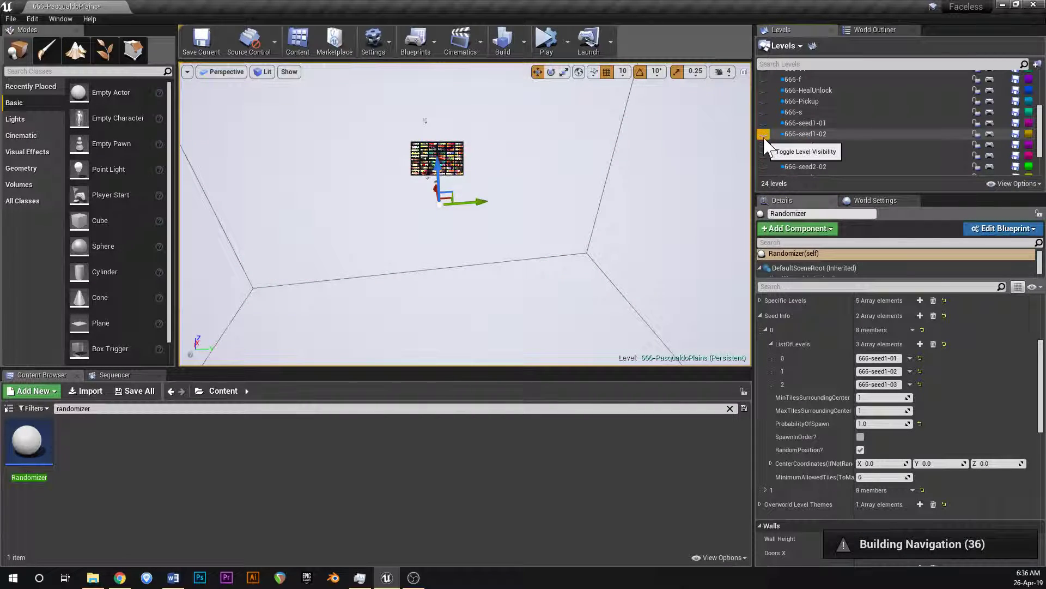
left_click(763, 134)
left_click(764, 135)
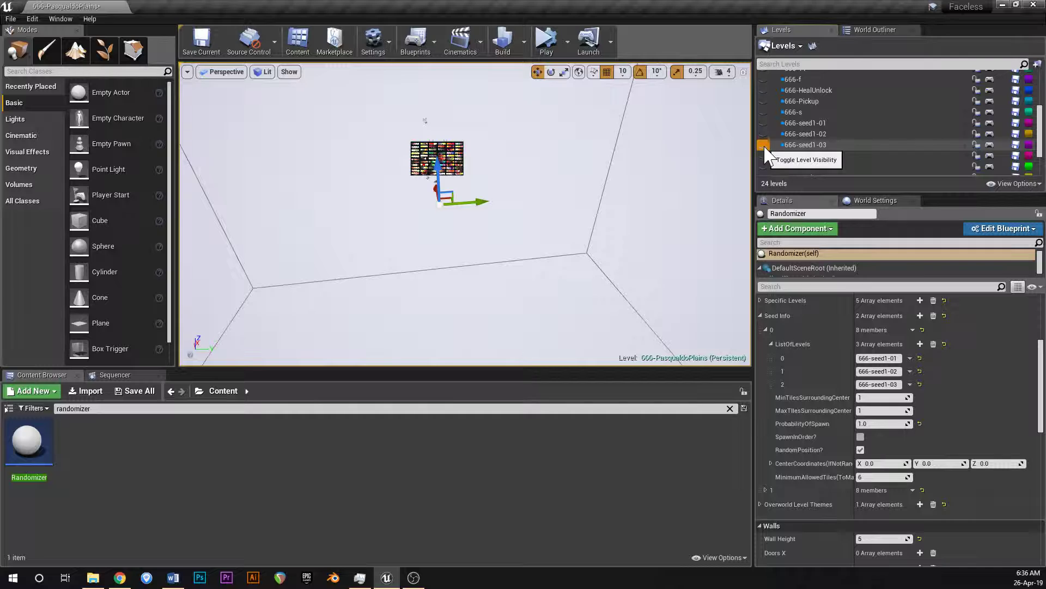
left_click(764, 145)
left_click(764, 145)
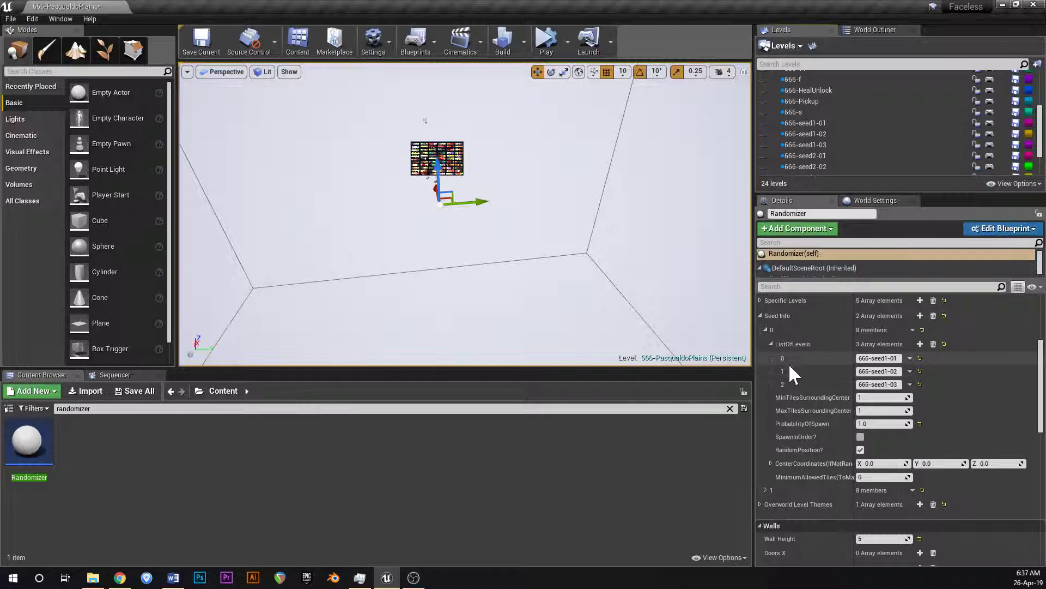
- Collapse the first Seed Info entry and review the second entry's spawn settings and ListOfLevels
left_click(766, 329)
left_click(766, 342)
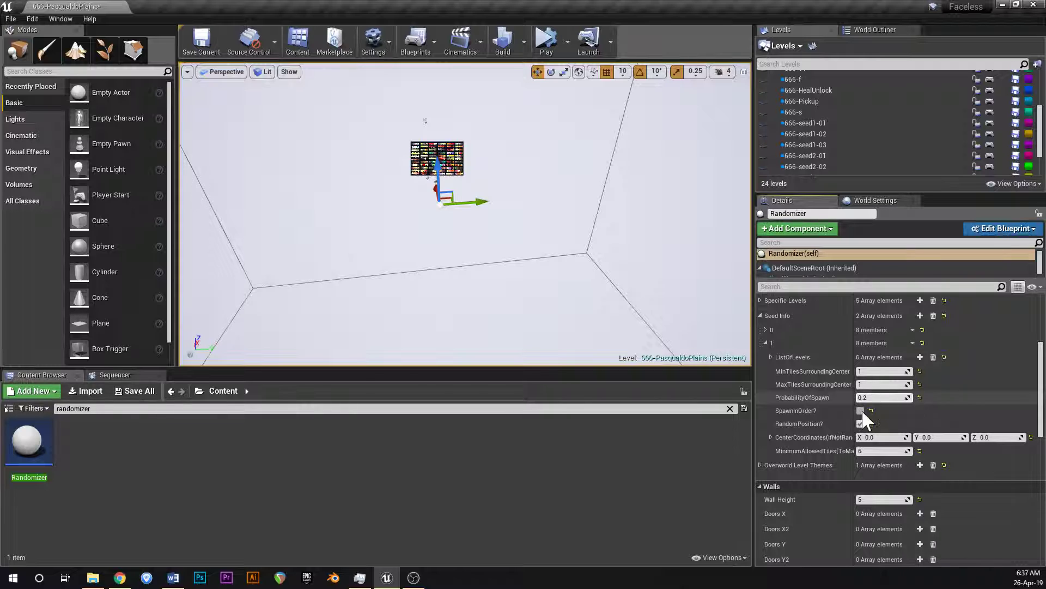
left_click(771, 356)
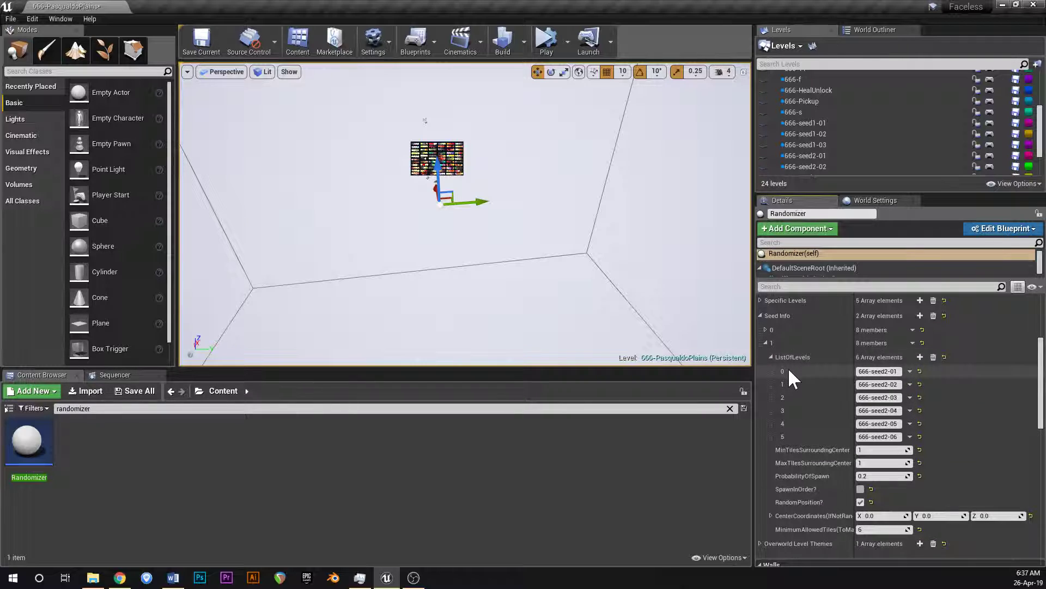
left_click(770, 357)
- View the 666-seed2-02, 666-seed2-03 and 666-seed2-04 tiles one at a time, hiding each again, and collapse the second Seed Info entry
scroll(822, 139, "down", 3)
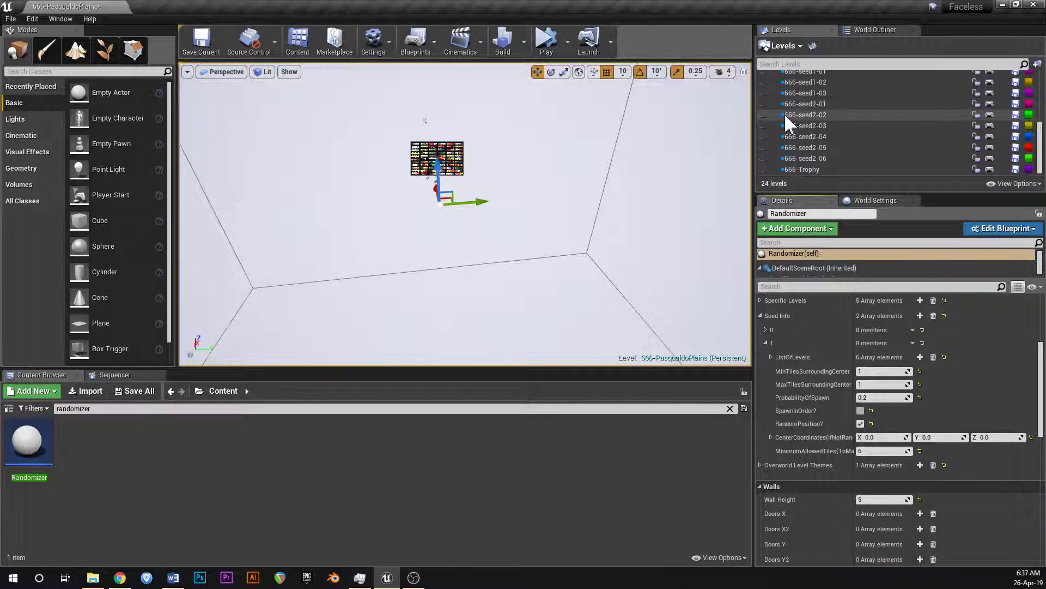
left_click(767, 117)
right_click_drag(521, 192, 509, 170)
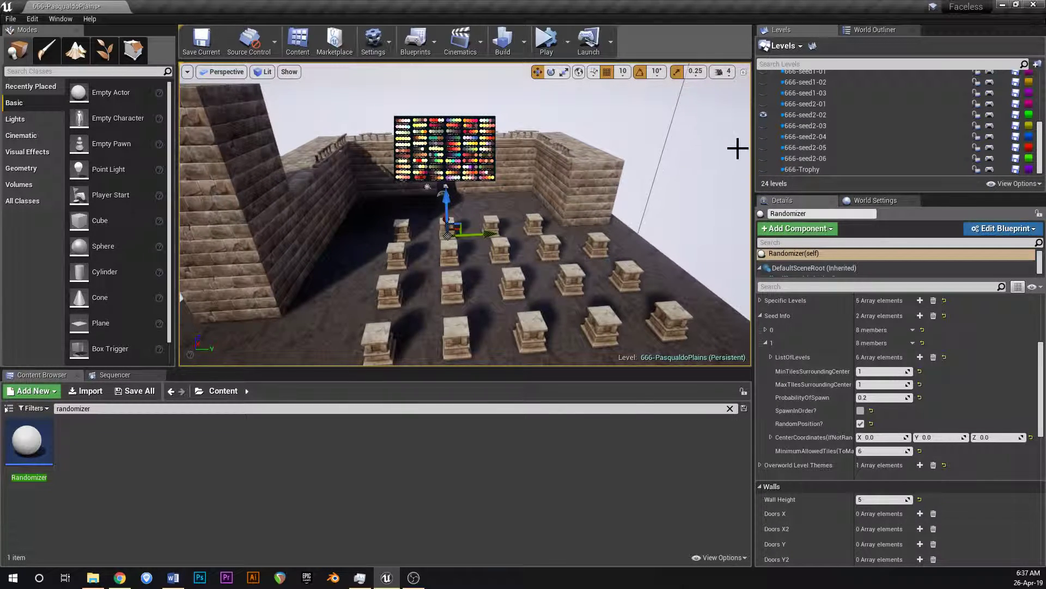
left_click(767, 115)
left_click(764, 126)
left_click(764, 127)
left_click(764, 136)
left_click(763, 137)
mouse_move(661, 182)
right_mouse_down()
mouse_move(676, 183)
mouse_move(658, 190)
right_mouse_up()
key("s")
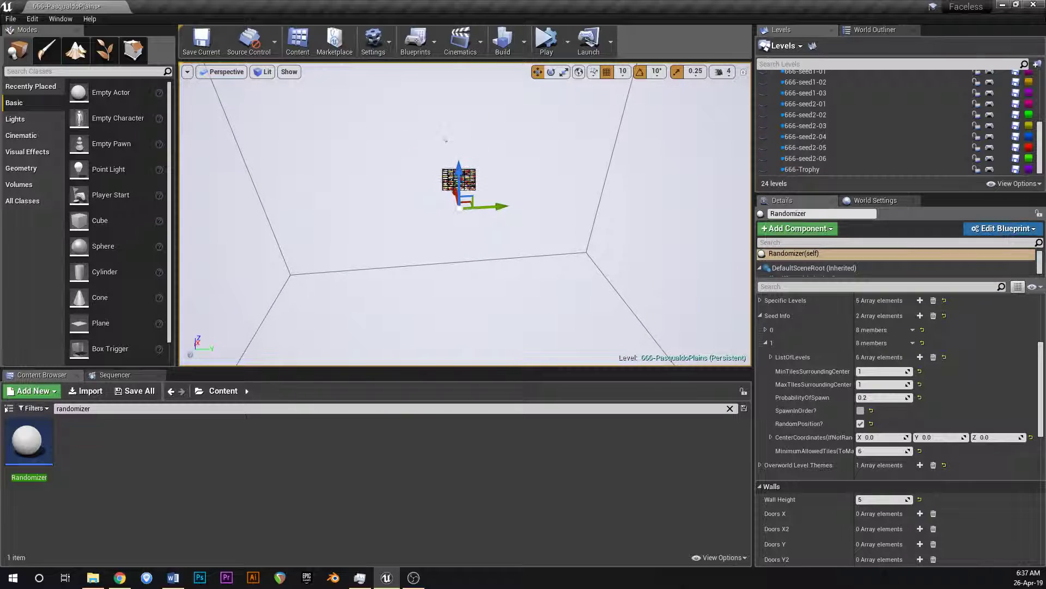
left_click(765, 342)
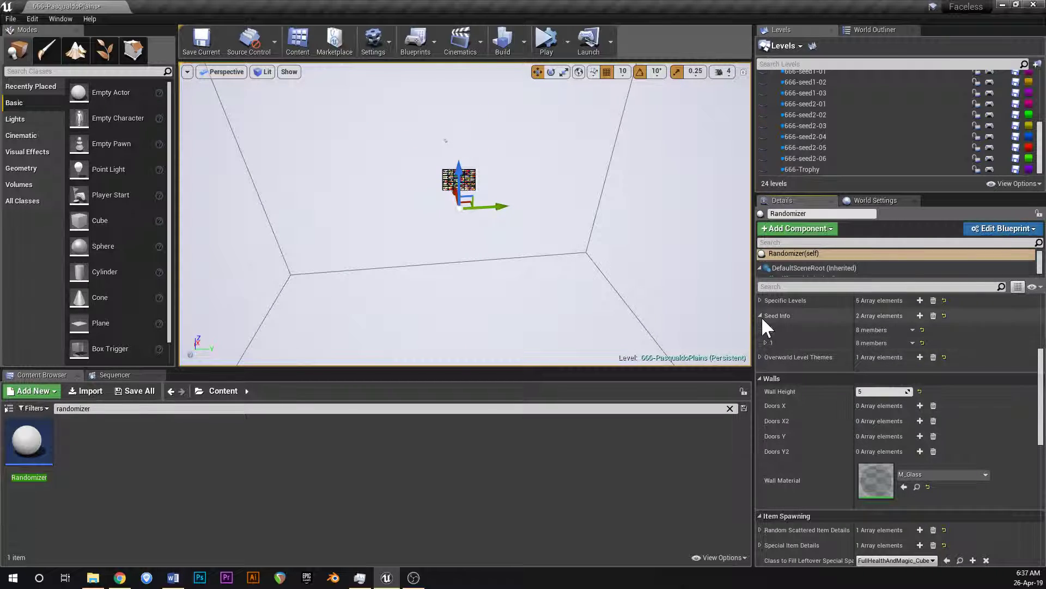
- Collapse the Seed Info list and review the Randomizer's Walls, Item Spawning and Enemy Spawning settings
left_click(760, 315)
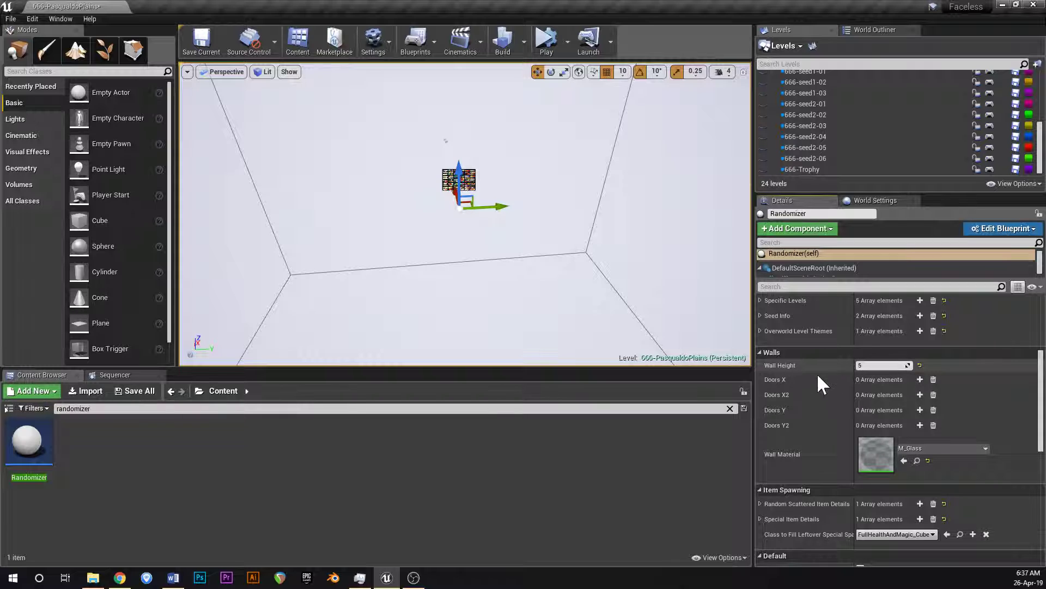
scroll(817, 376, "down", 5)
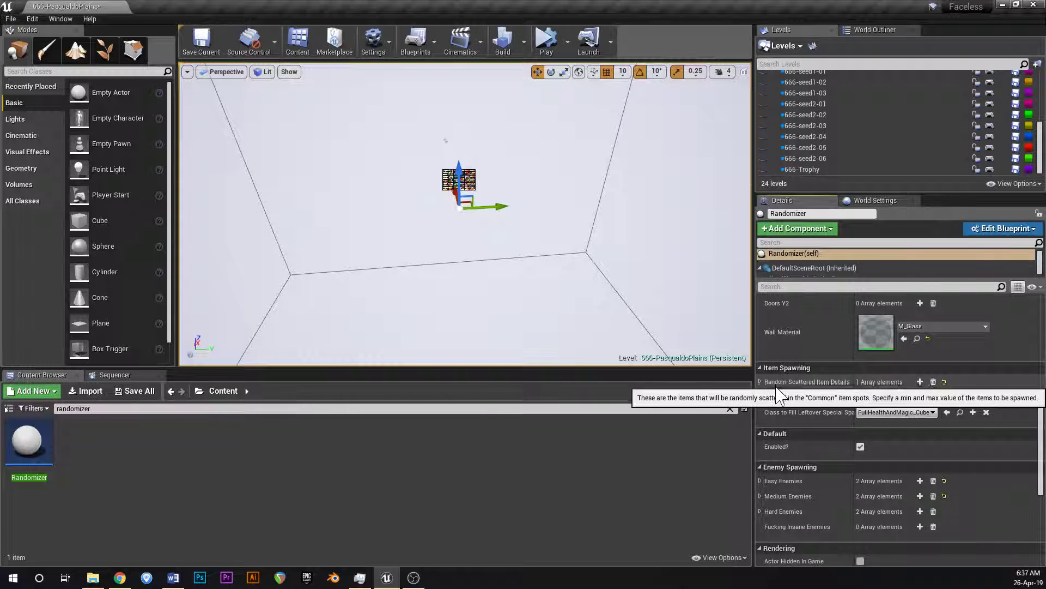
scroll(779, 376, "down", 1)
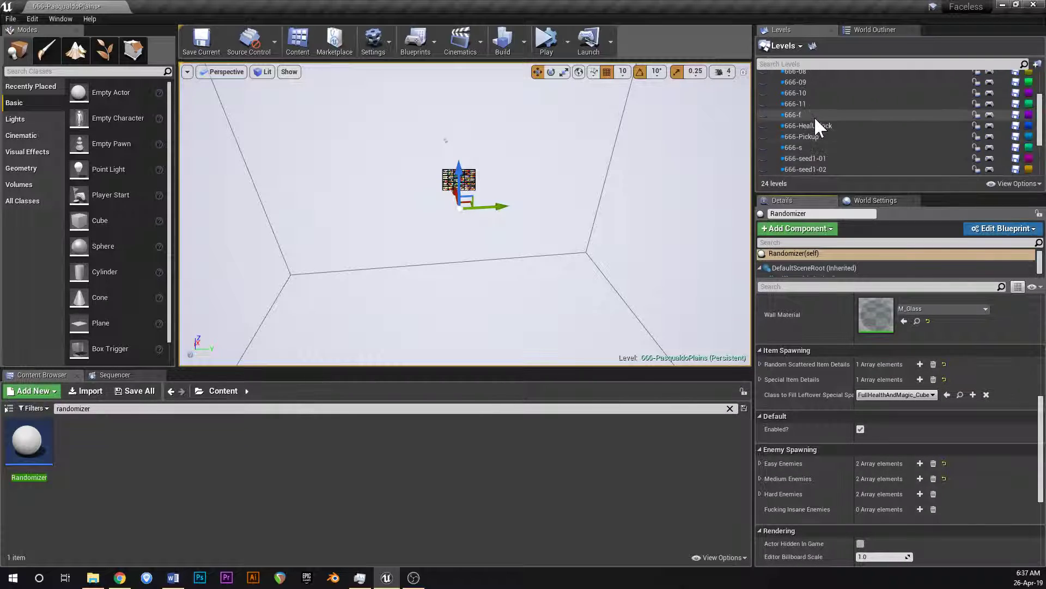
- Show the 666-01 sub-level, inspect the EnemySpawner placed between its buildings, and hide the tile again
scroll(814, 116, "up", 5)
left_click(768, 88)
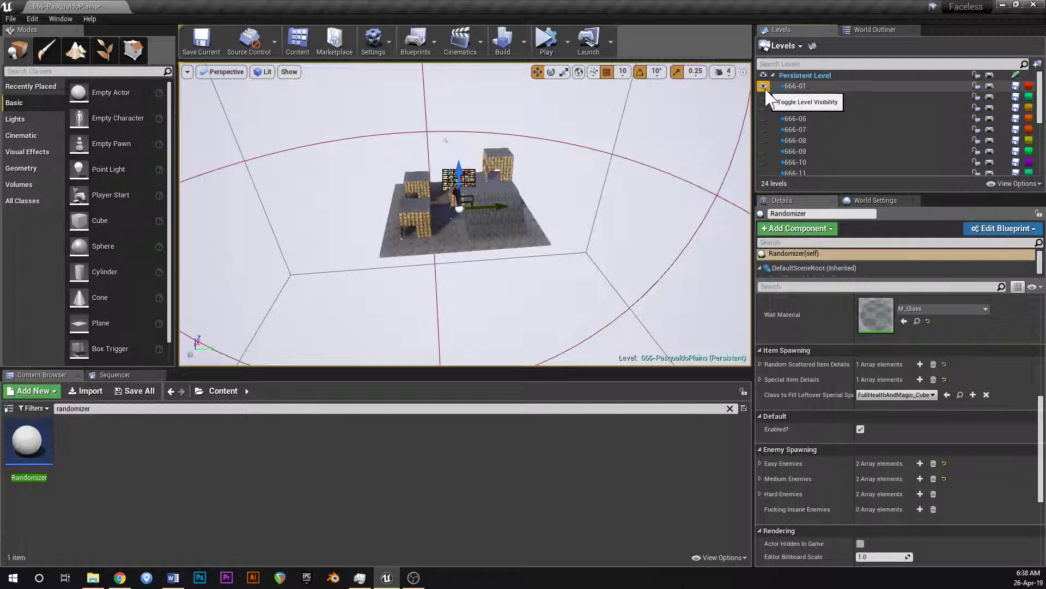
right_click_drag(534, 201, 487, 228)
key("w")
key("w")
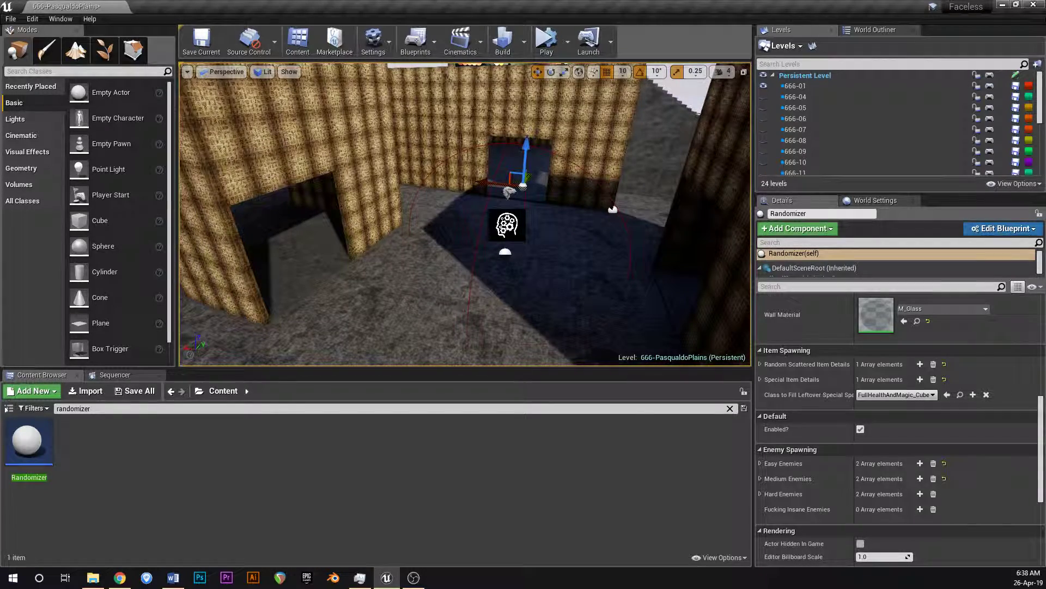
left_click(506, 223)
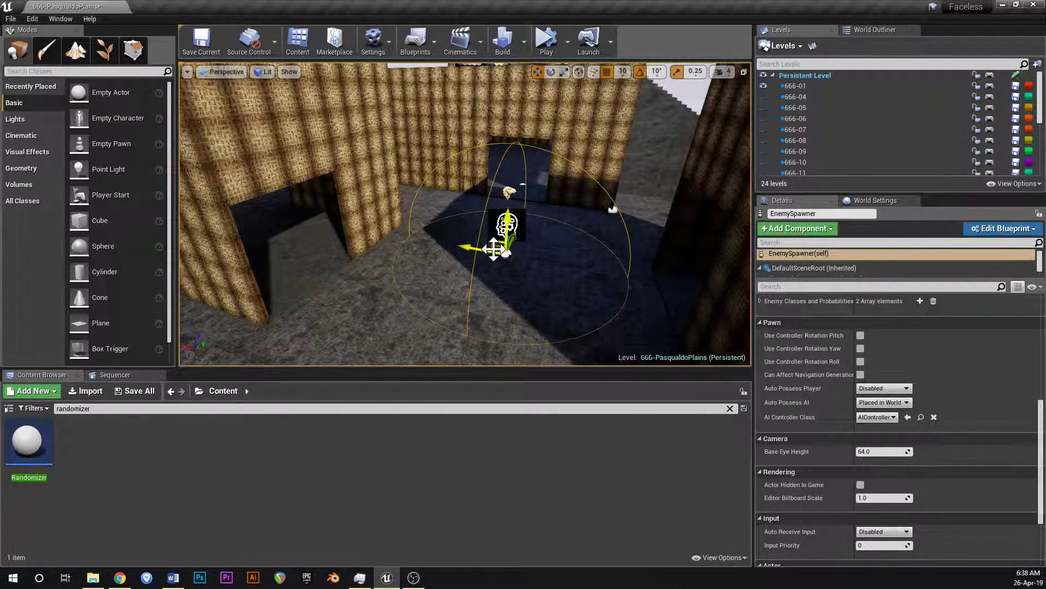
key("s")
right_click_drag(488, 262, 490, 252)
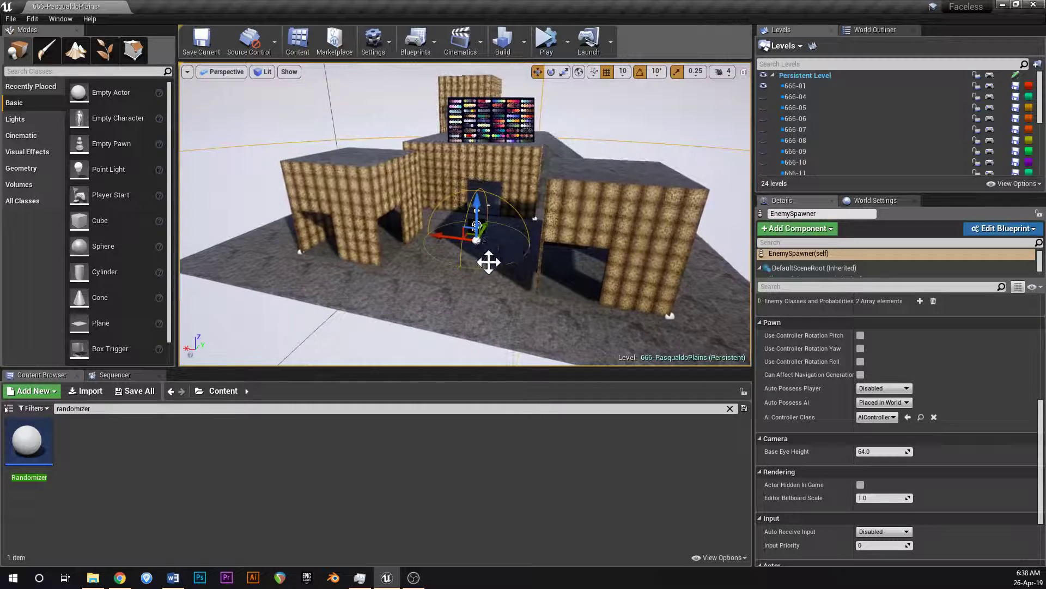
left_click(764, 86)
- View the 666-04, 666-05 and 666-06 tiles one at a time, hiding each again
left_click(764, 97)
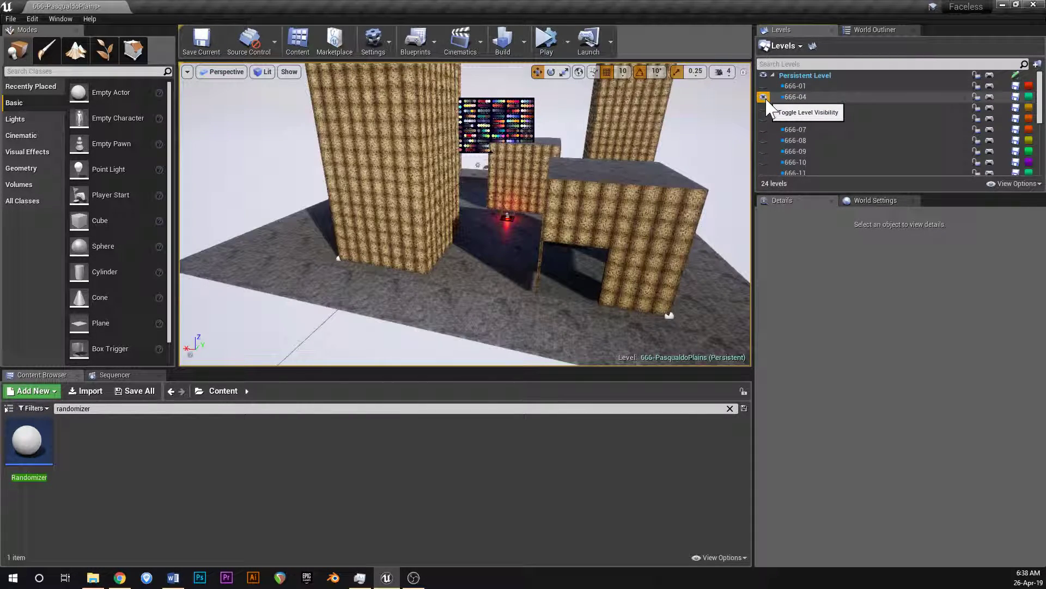
left_click(763, 97)
left_click(763, 108)
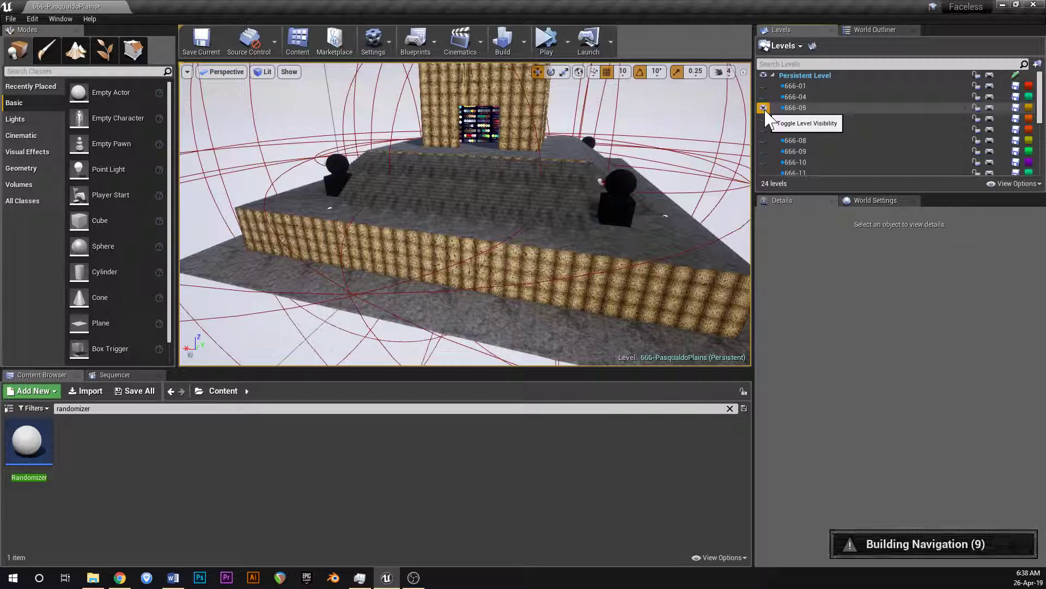
left_click(763, 107)
left_click(764, 119)
left_click(764, 118)
- Toggle the 666-07 and 666-08 sub-levels visible in turn to view their tiles, hiding each again
left_click(764, 129)
left_click(763, 129)
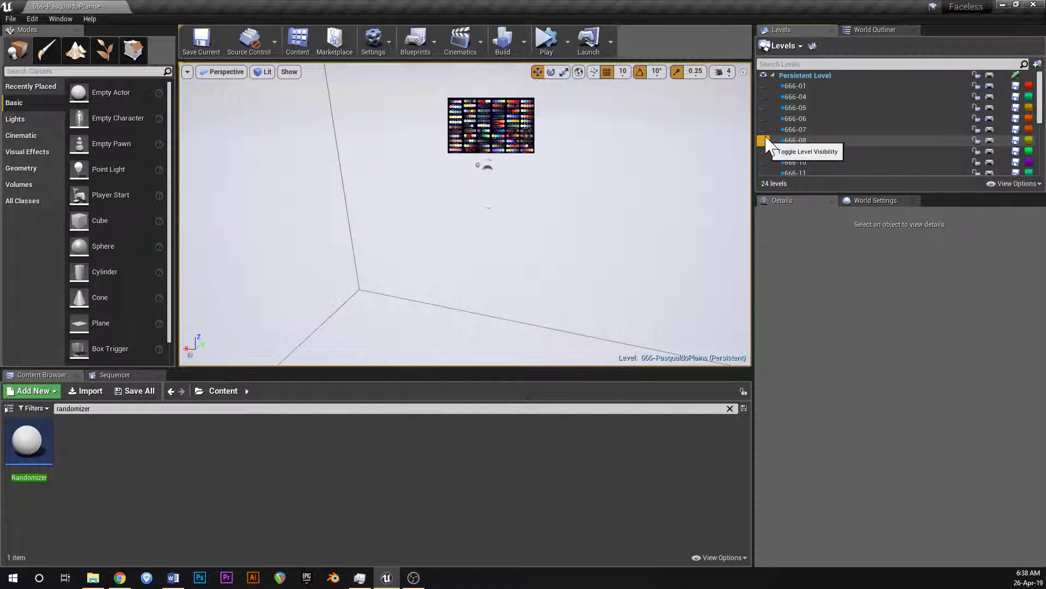
left_click(764, 129)
mouse_move(692, 179)
right_mouse_down()
mouse_move(616, 179)
mouse_move(693, 183)
right_mouse_up()
left_click(764, 130)
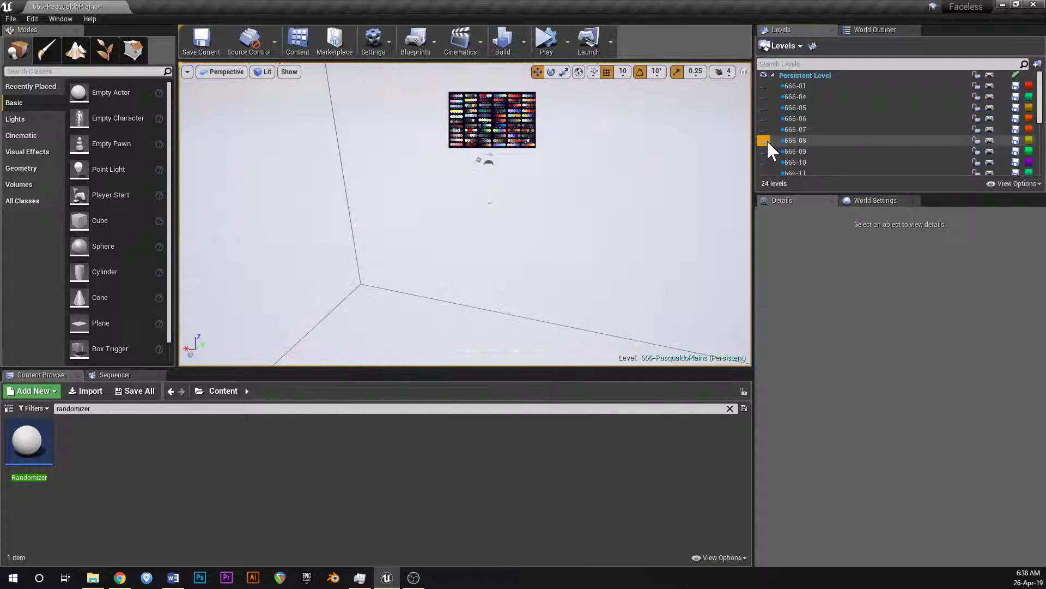
left_click(764, 140)
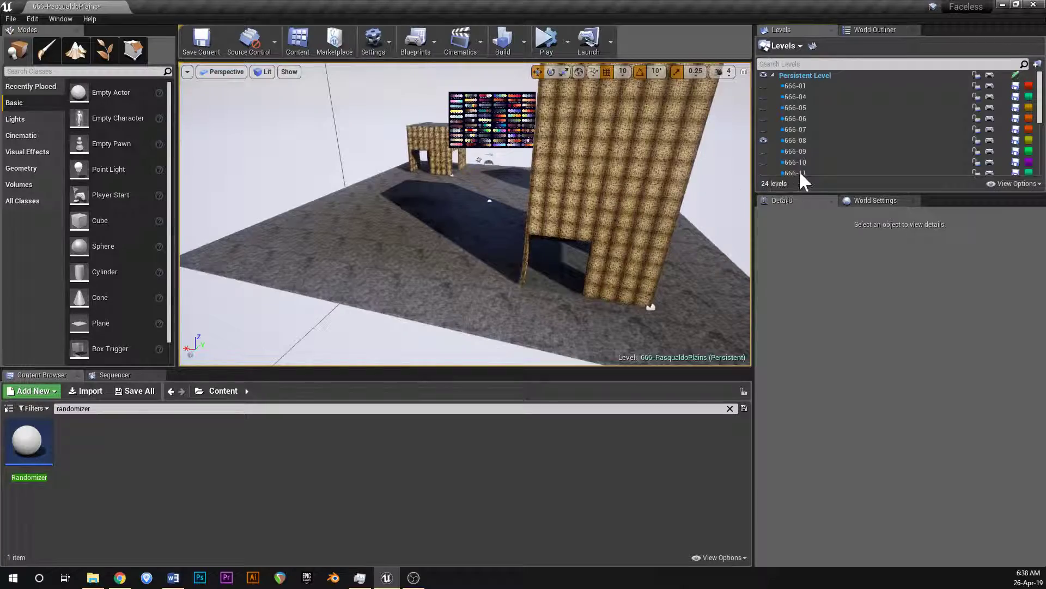
left_click(763, 140)
- Show the 666-09 sub-level, examine the spawner and item spots between its long buildings, and hide it again
left_click(764, 151)
right_click_drag(720, 164, 635, 191)
key("d")
key("w")
mouse_move(469, 152)
right_mouse_down()
mouse_move(480, 169)
mouse_move(469, 152)
right_mouse_up()
key("s")
key("w")
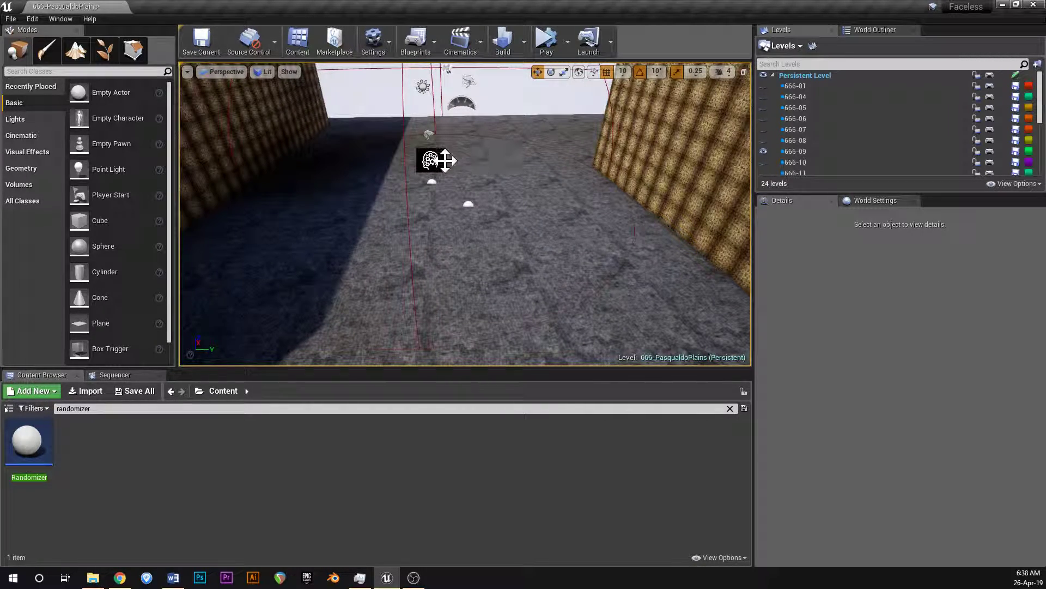
mouse_move(460, 178)
right_mouse_down()
mouse_move(514, 210)
mouse_move(473, 169)
right_mouse_up()
key("s")
key("w")
scroll(473, 169, "up", 1)
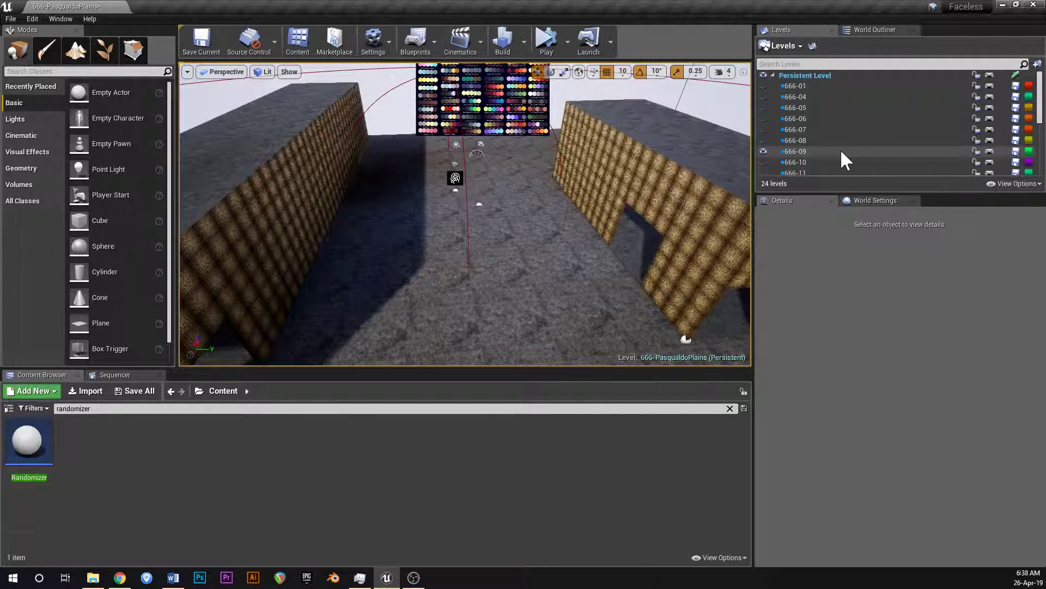
left_click(763, 151)
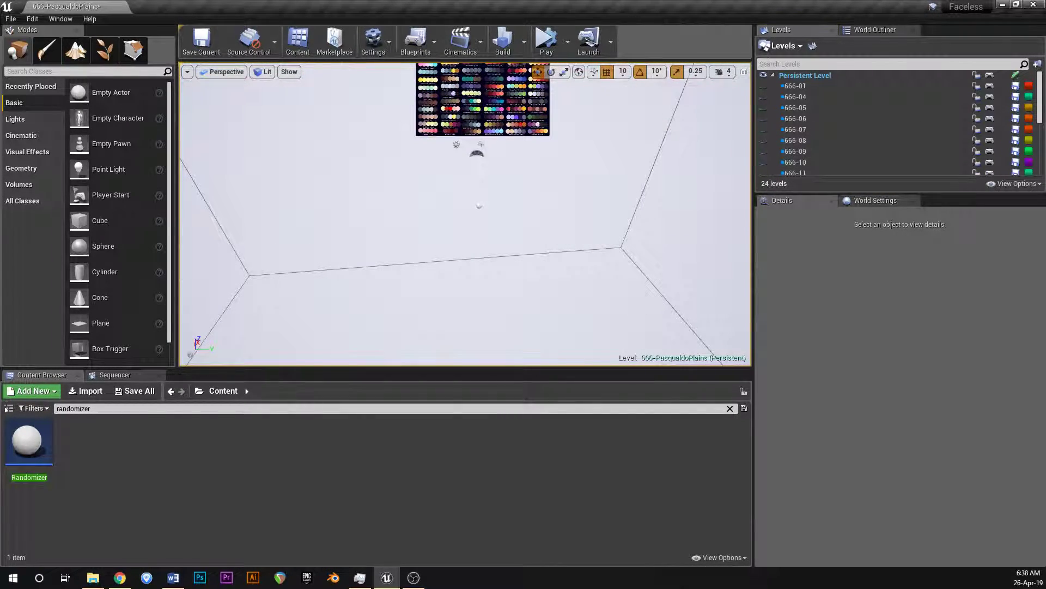
- Select the Randomizer and review the MaxNum, MinNum and Class settings of its first Random Scattered Item Details entry
left_click(479, 203)
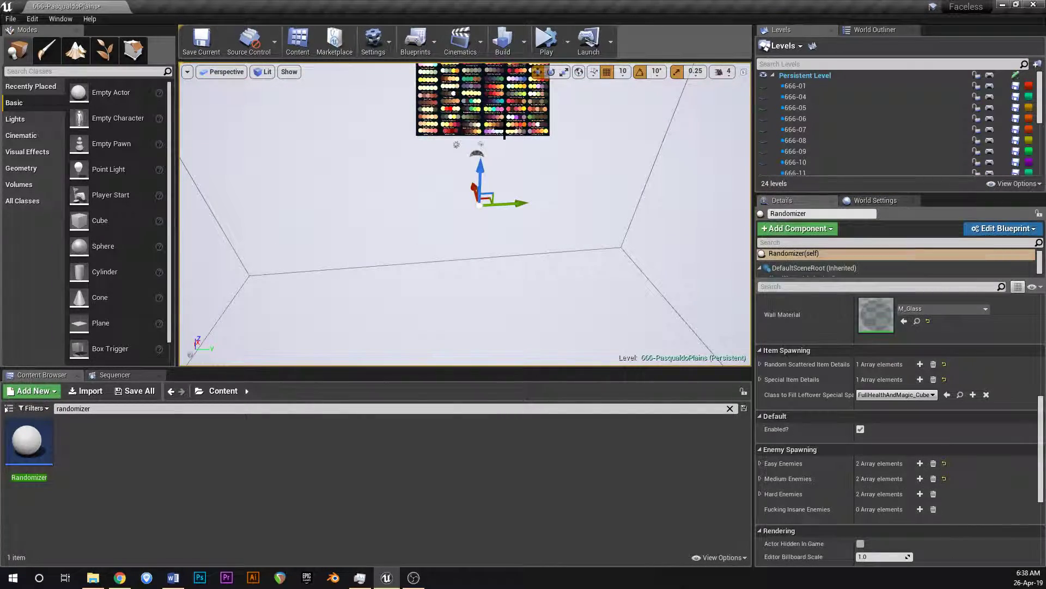
left_click(761, 364)
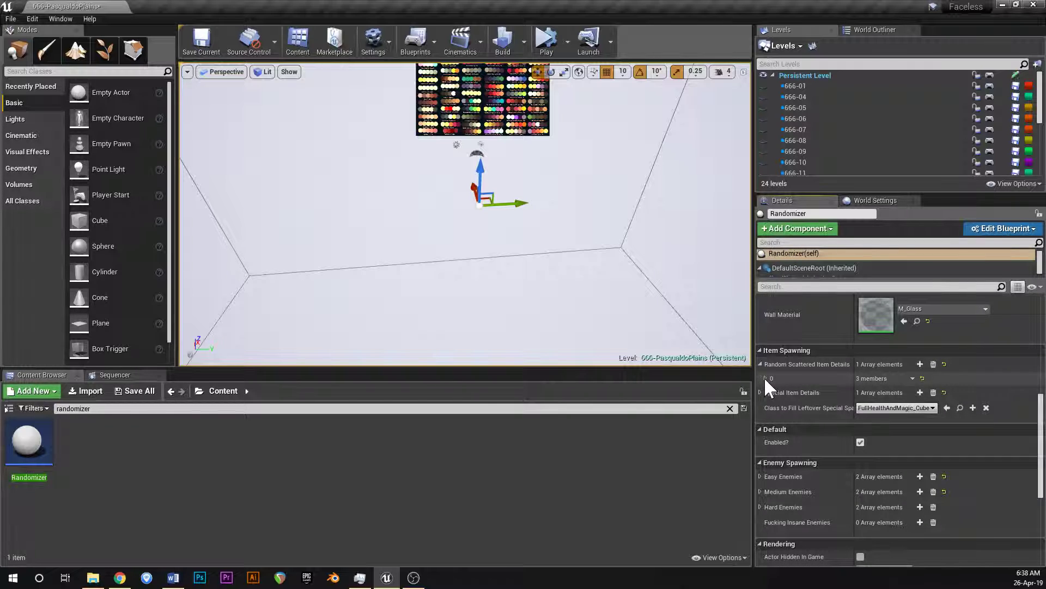
left_click(765, 377)
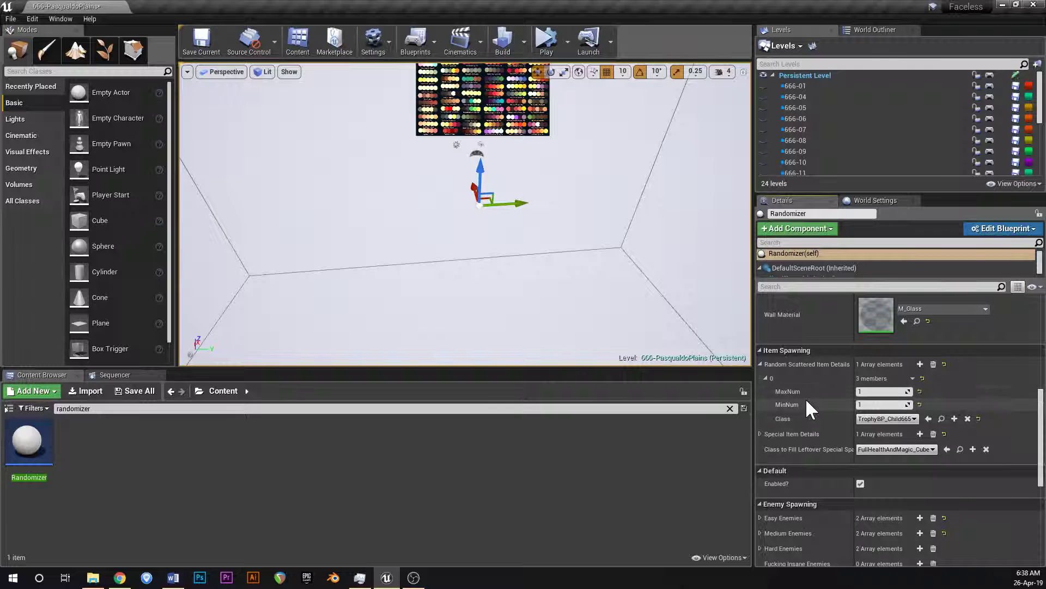
mouse_move(533, 270)
right_mouse_down()
mouse_move(552, 268)
mouse_move(533, 270)
right_mouse_up()
key("s")
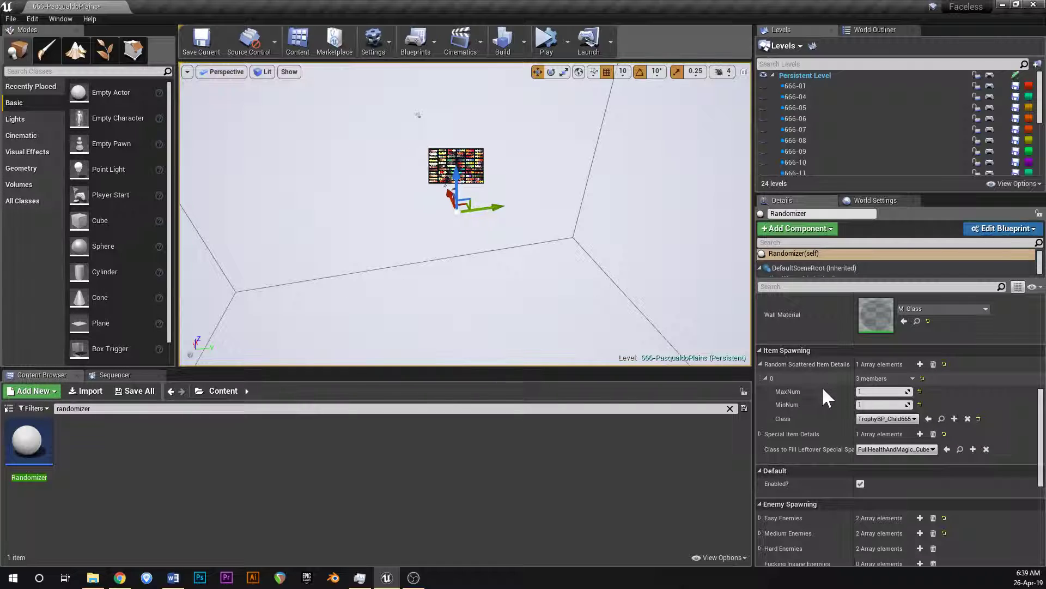
left_click(766, 377)
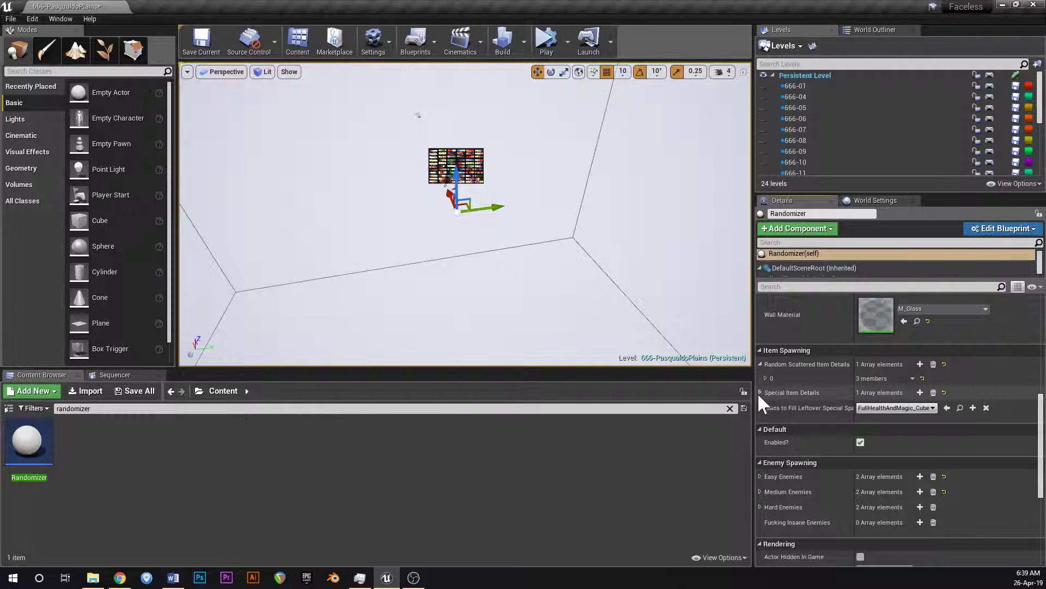
- Expand Special Item Details to view its entry, and collapse both item detail lists
left_click(760, 392)
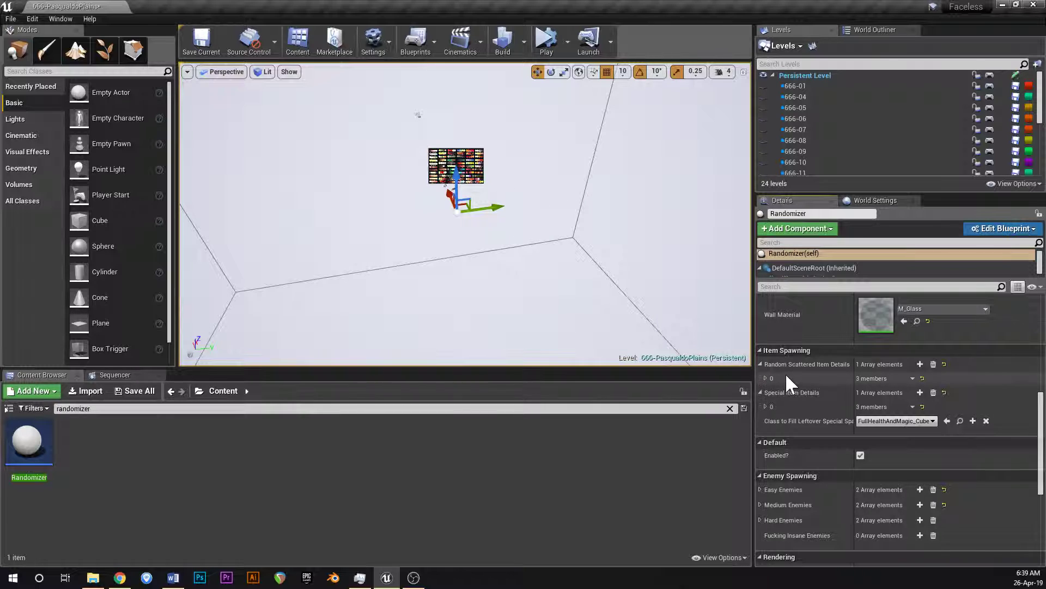
mouse_move(784, 396)
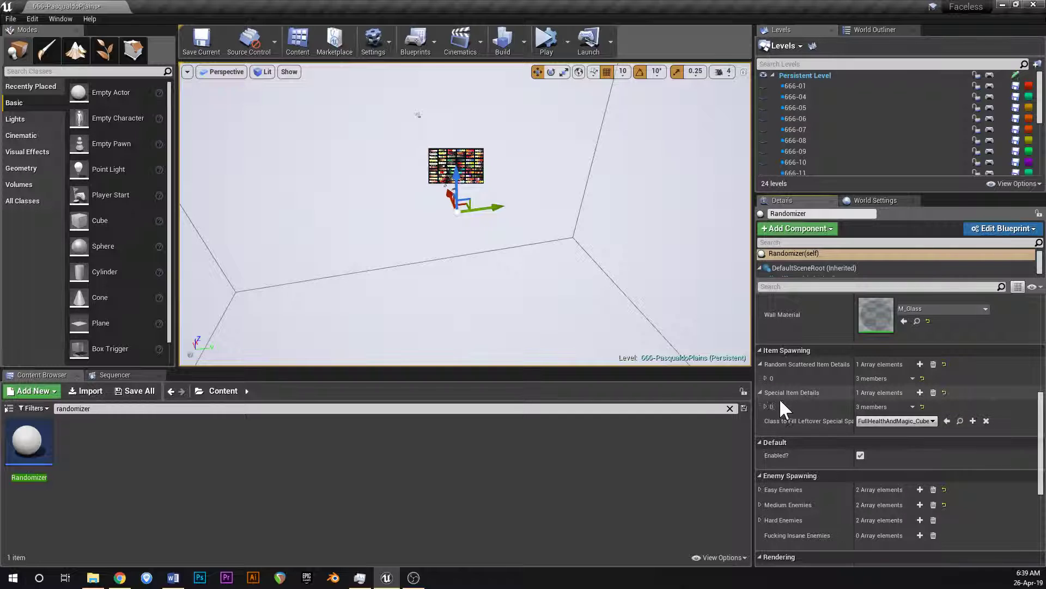
left_click(761, 392)
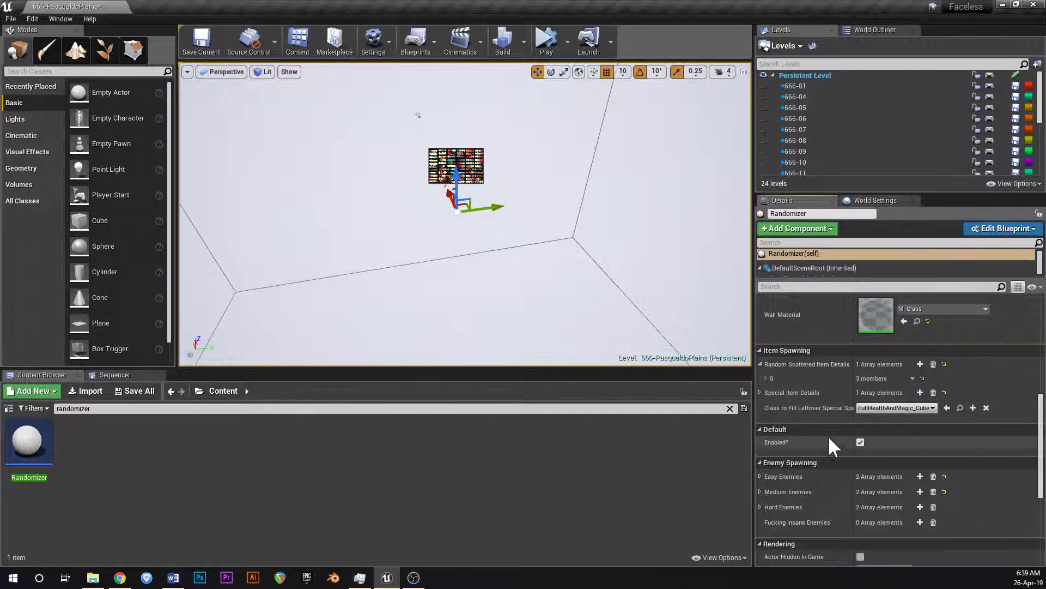
left_click(760, 364)
- Expand and collapse the Easy, Medium and Hard Enemies lists in turn to review the Randomizer's enemy spawning setup
scroll(779, 381, "down", 2)
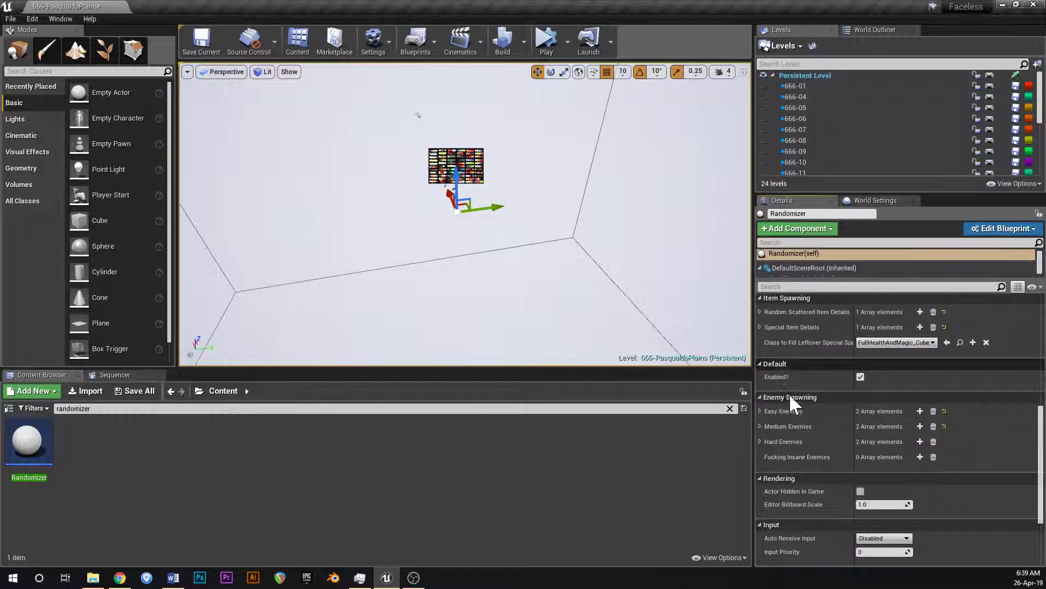
left_click(760, 411)
left_click(760, 411)
left_click(761, 426)
left_click(761, 429)
left_click(761, 442)
left_click(761, 440)
mouse_move(527, 258)
right_mouse_down()
mouse_move(493, 259)
mouse_move(528, 259)
right_mouse_up()
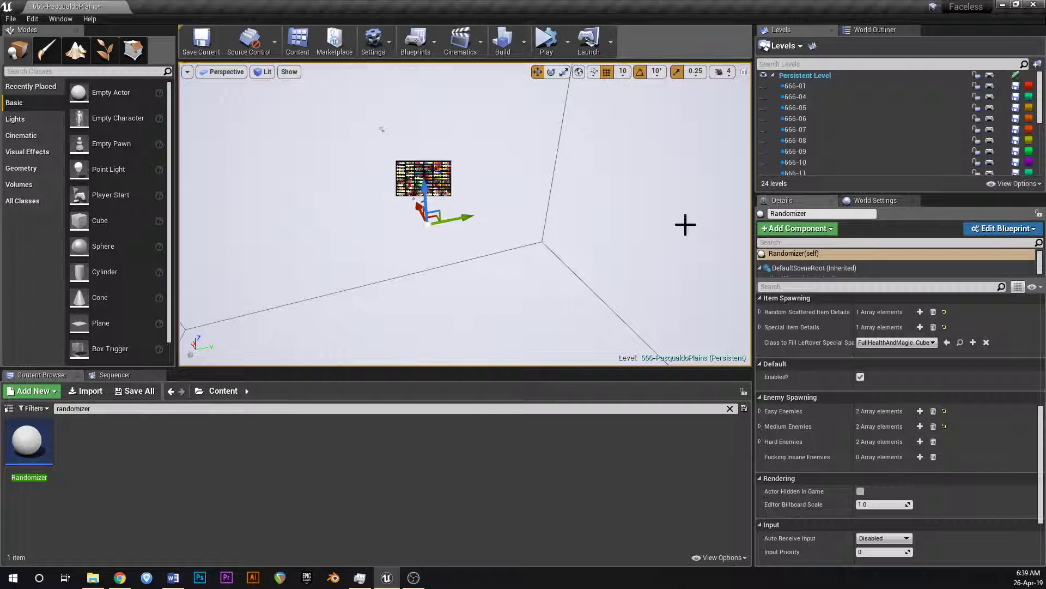
scroll(816, 415, "down", 3)
scroll(816, 414, "up", 4)
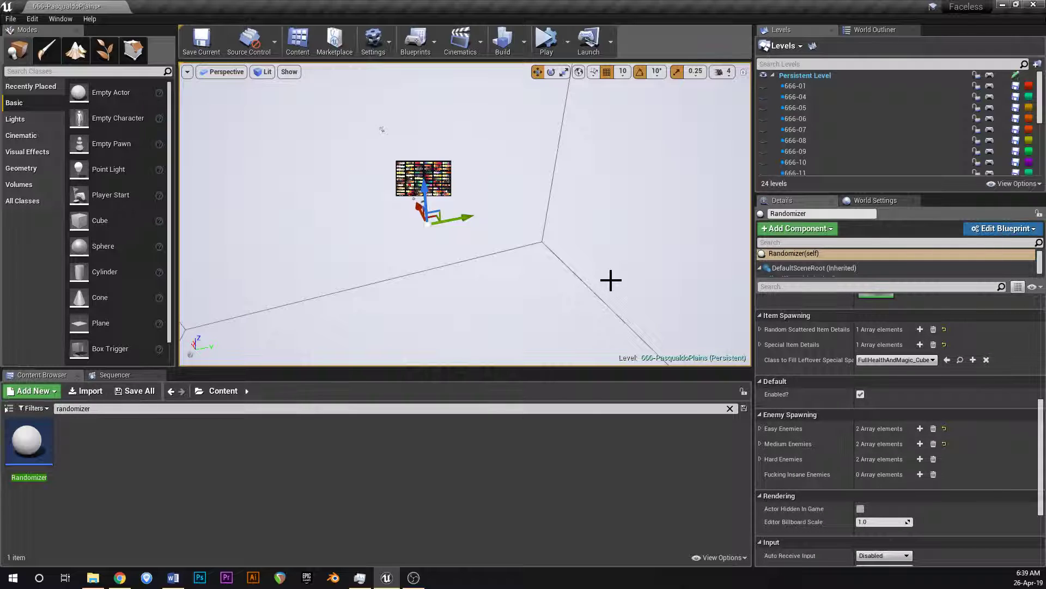
- Run the level and examine the generated map of spawned tiles from above
left_click(552, 42)
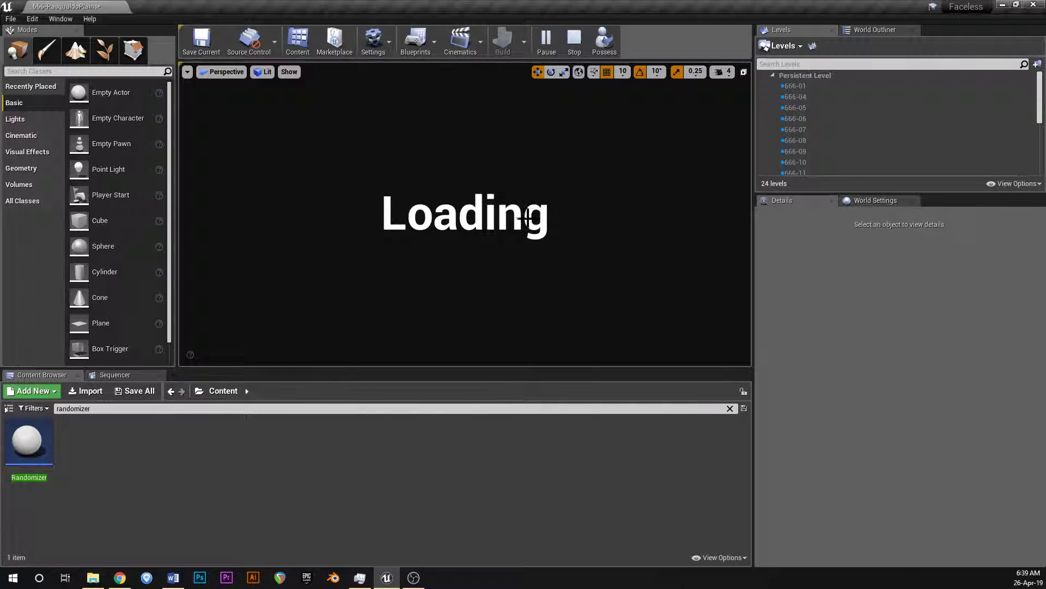
right_click(485, 208)
left_click(423, 215)
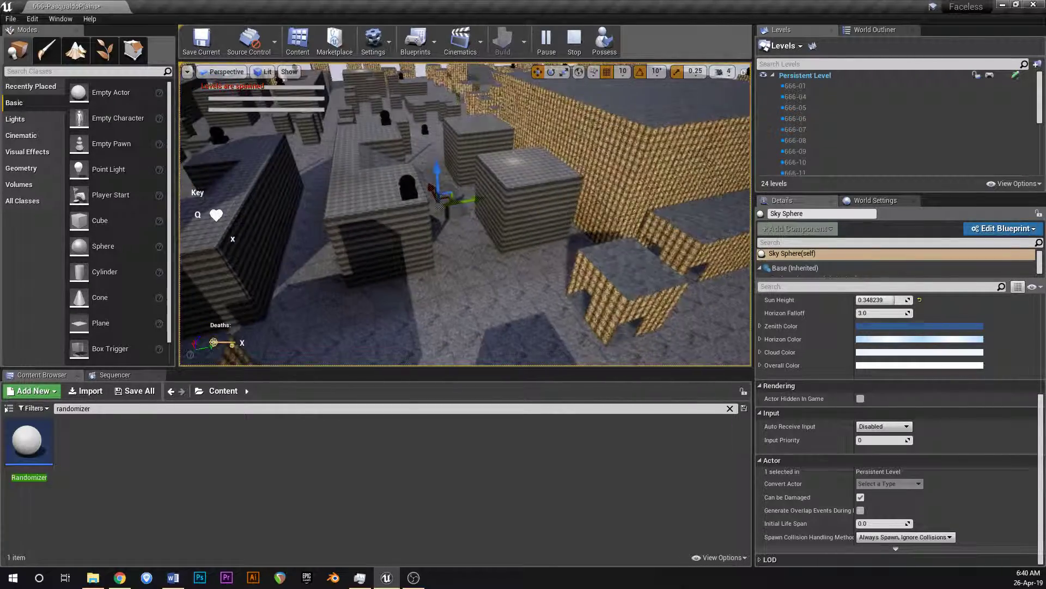
key("s")
right_click_drag(465, 213, 419, 322)
key("w")
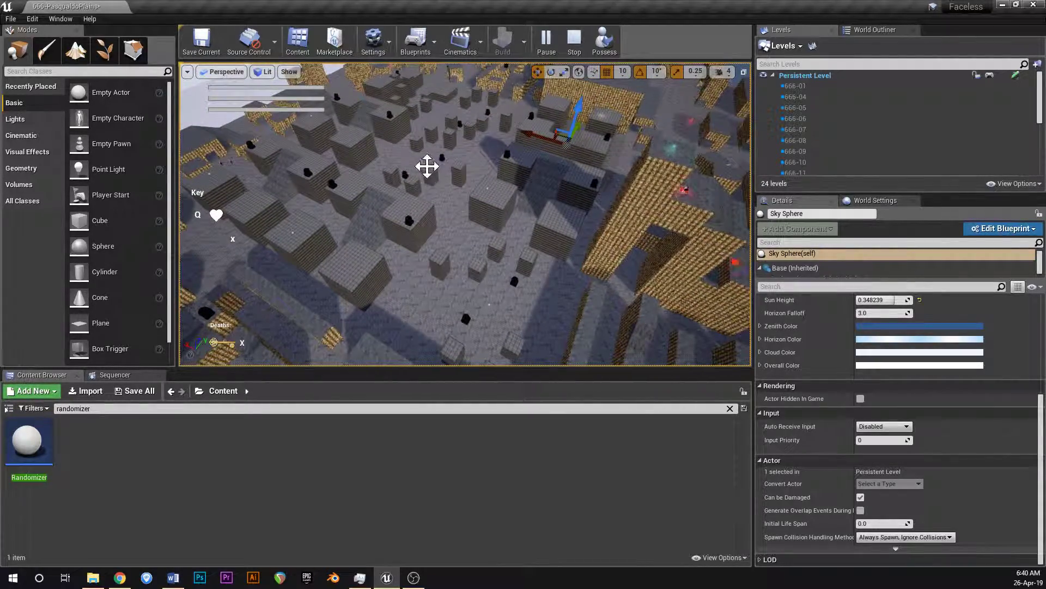
- Inspect a spawned tile's floor and the interior of the large PG_Room_Fixed5 room in the running level
left_click(458, 248)
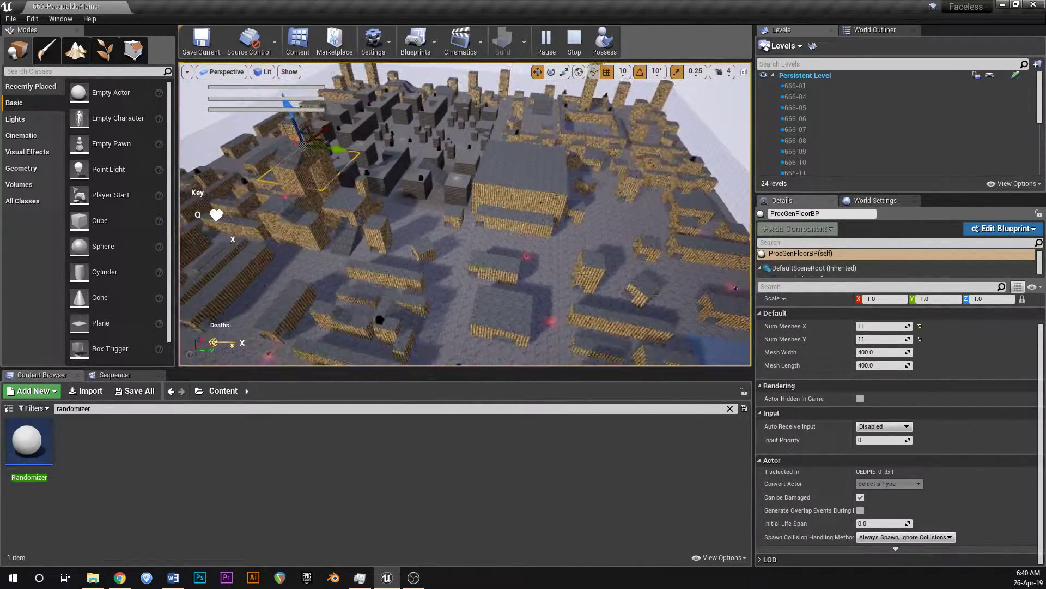
left_click(593, 205)
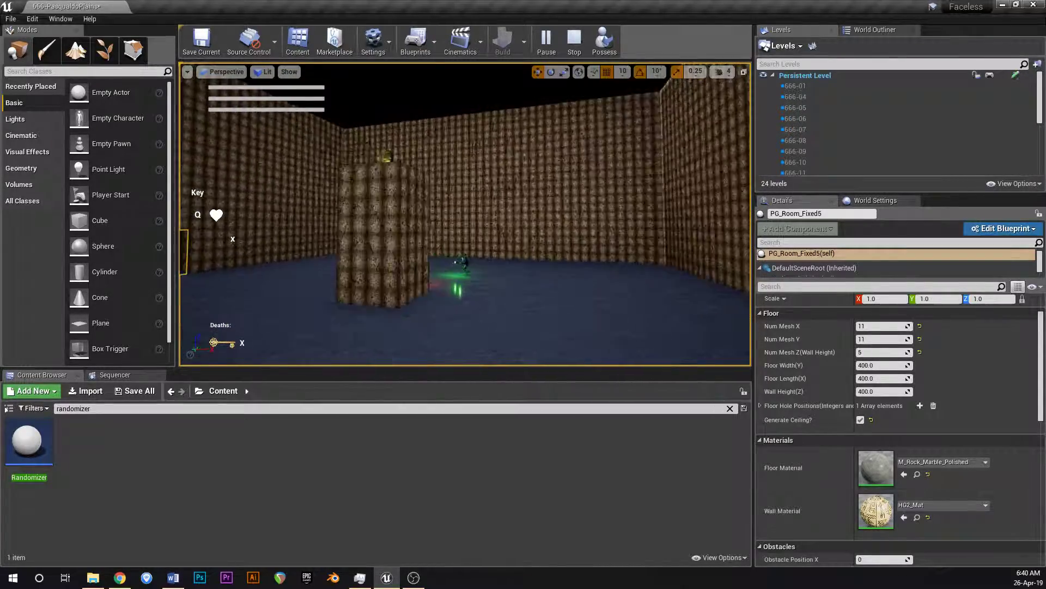
right_click_drag(466, 214, 357, 267)
right_click_drag(553, 186, 556, 184)
right_click_drag(500, 227, 404, 187)
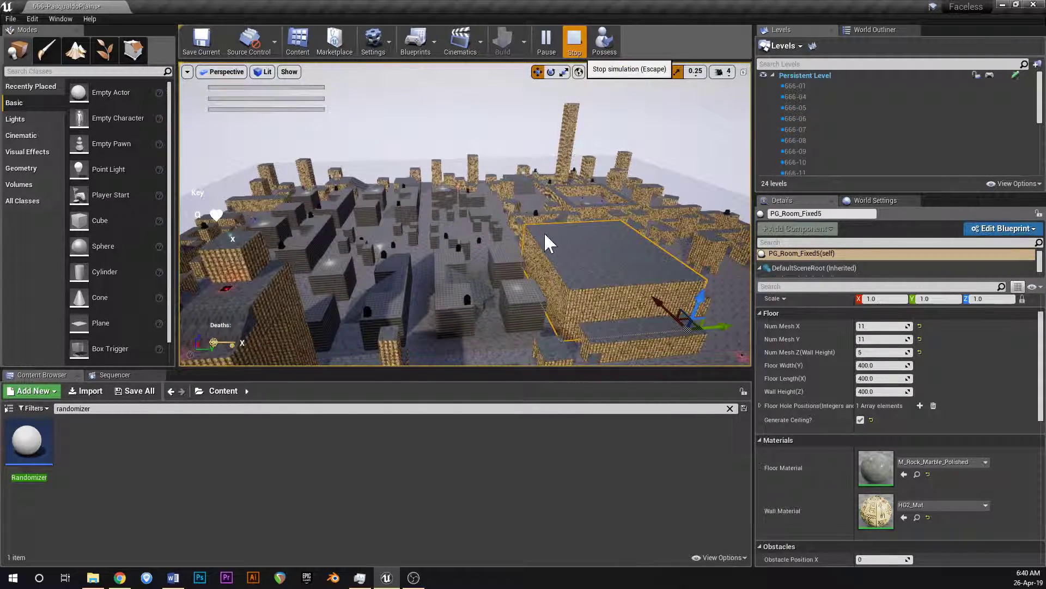
- Stop the simulation and save the current level
left_click(574, 39)
key("s")
right_click_drag(553, 227, 545, 238)
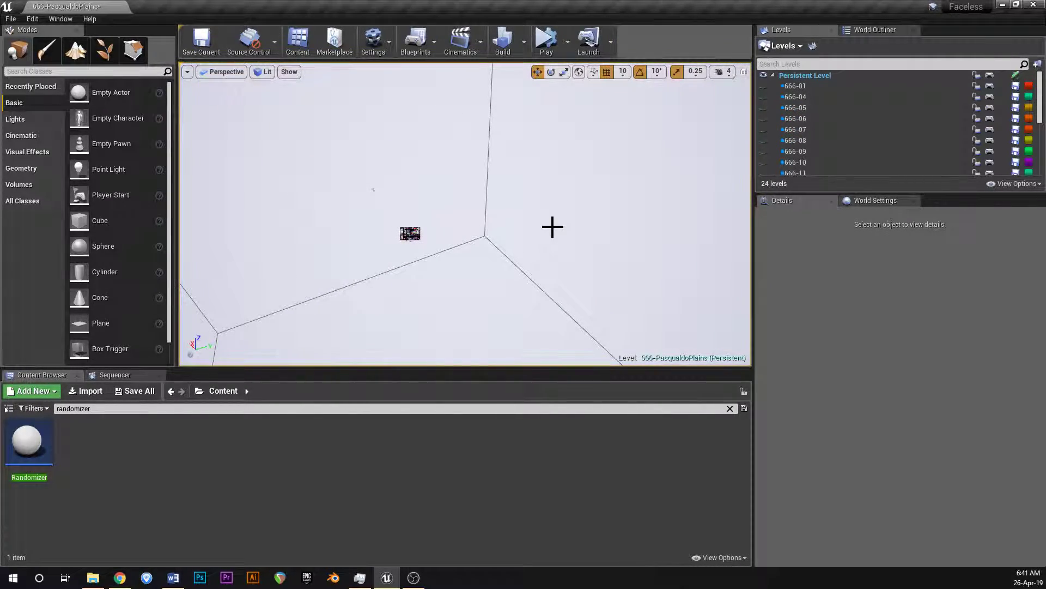
key("ctrl+s")
- Clear the Content Browser search and select the Randomizer actor to show its map size and level spawning settings
left_click(730, 409)
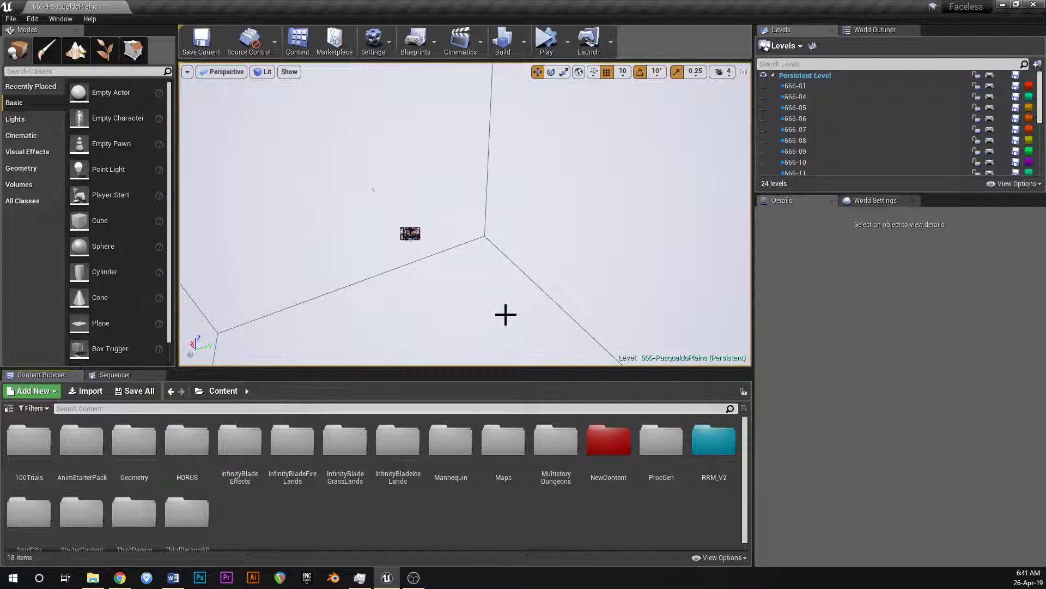
left_click(410, 232)
right_click_drag(411, 233, 411, 232)
key("w")
key("s")
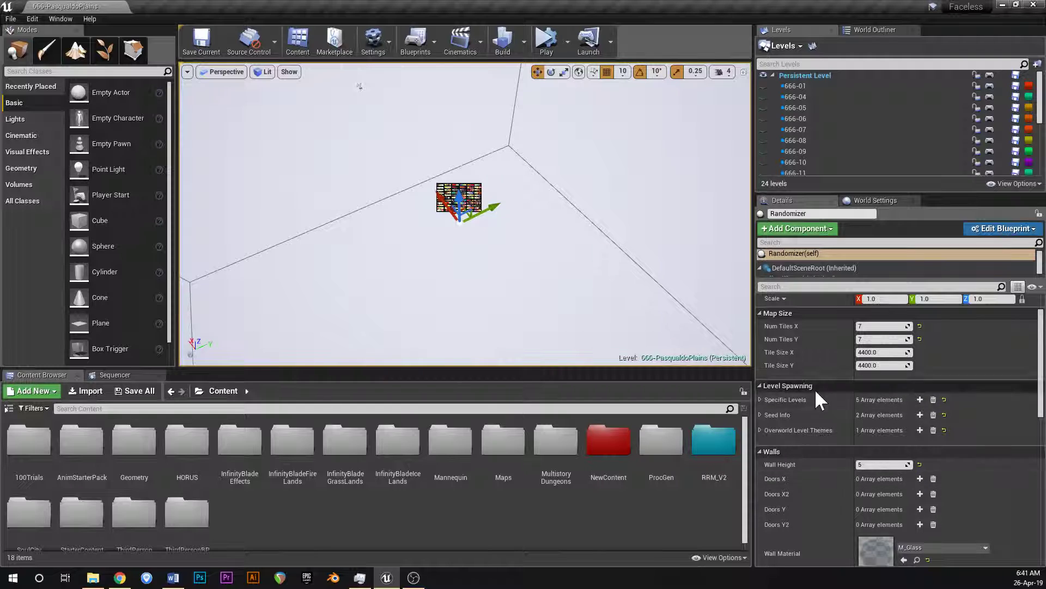
- Review the Randomizer's level spawning, wall and item spawning settings, then return to its map size values
scroll(812, 396, "down", 3)
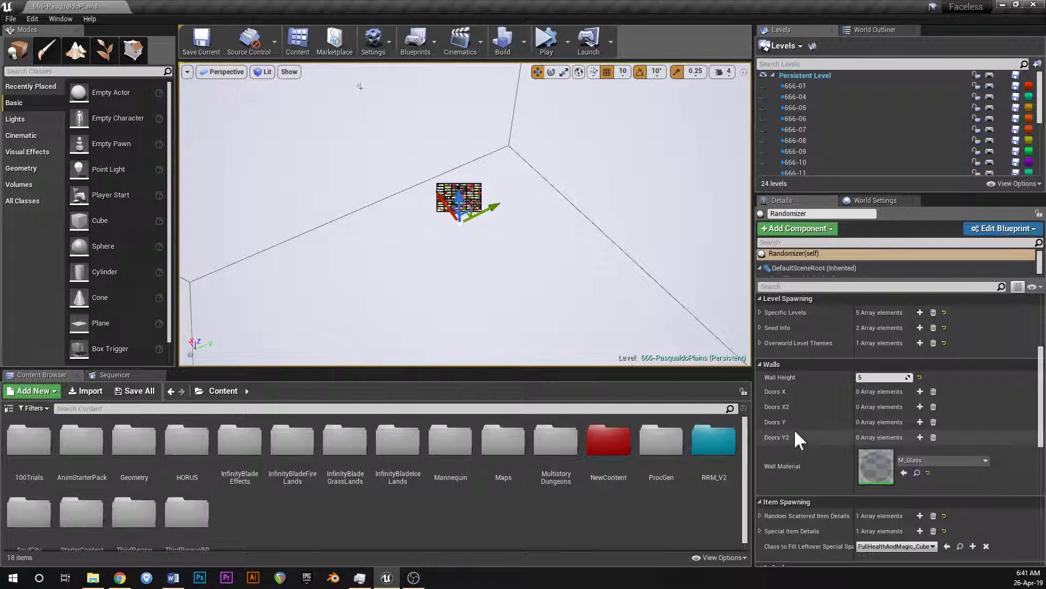
scroll(803, 389, "down", 2)
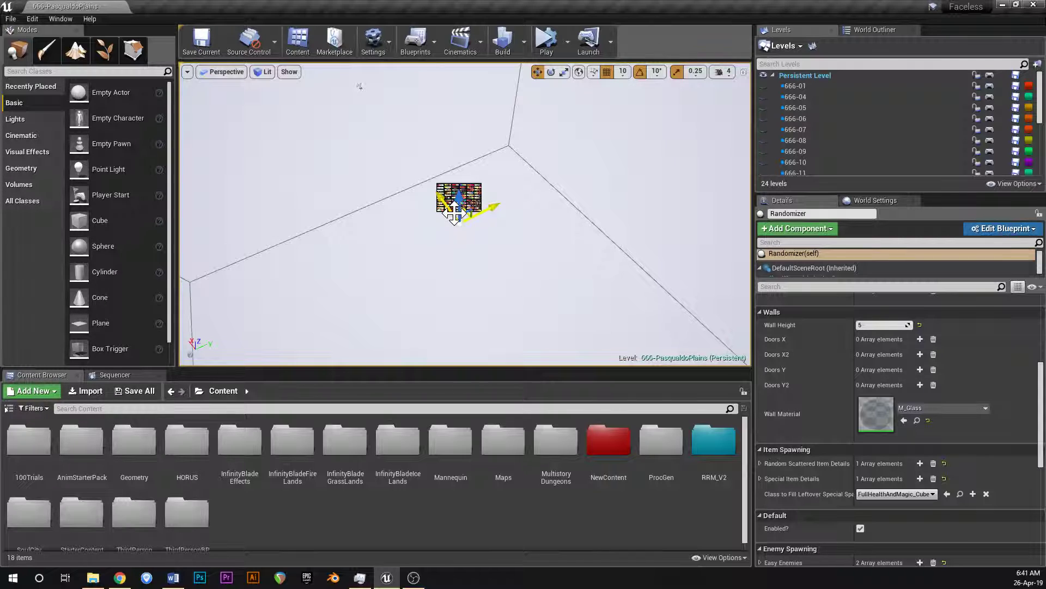
scroll(799, 367, "up", 5)
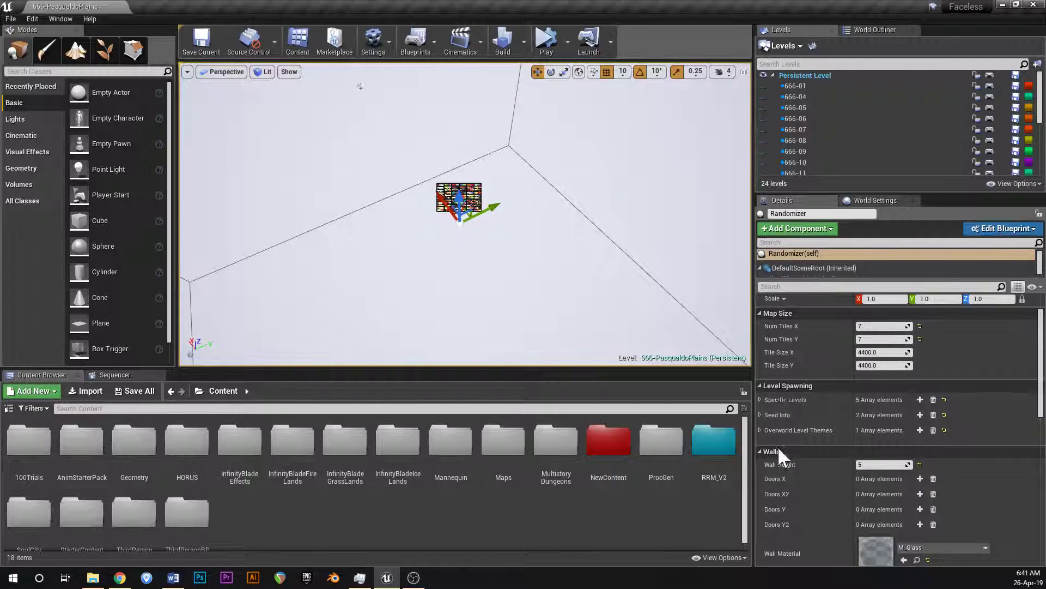
right_click_drag(546, 253, 519, 227)
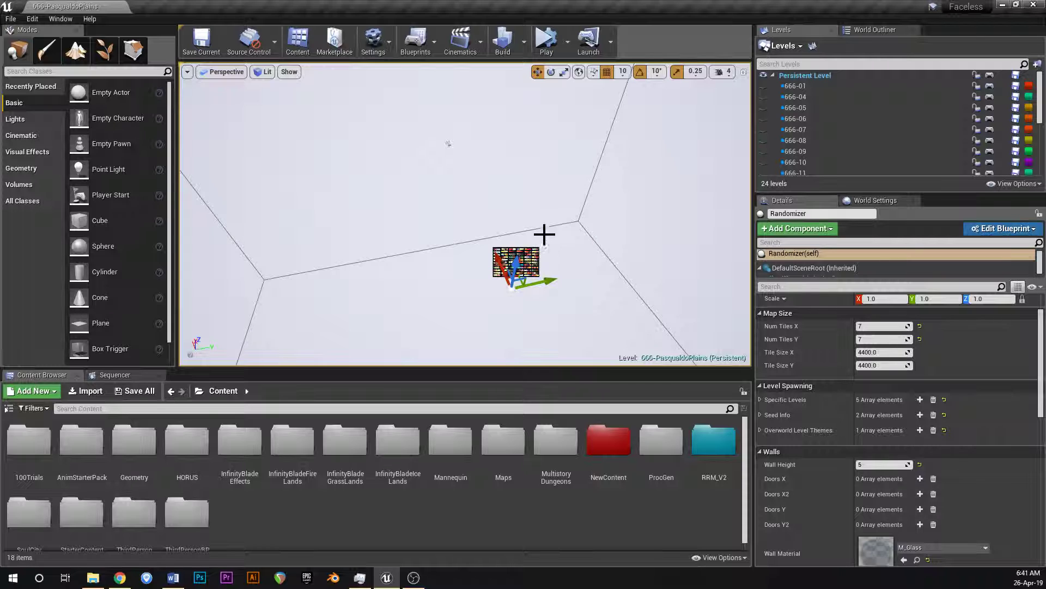
right_click_drag(544, 224, 601, 245)
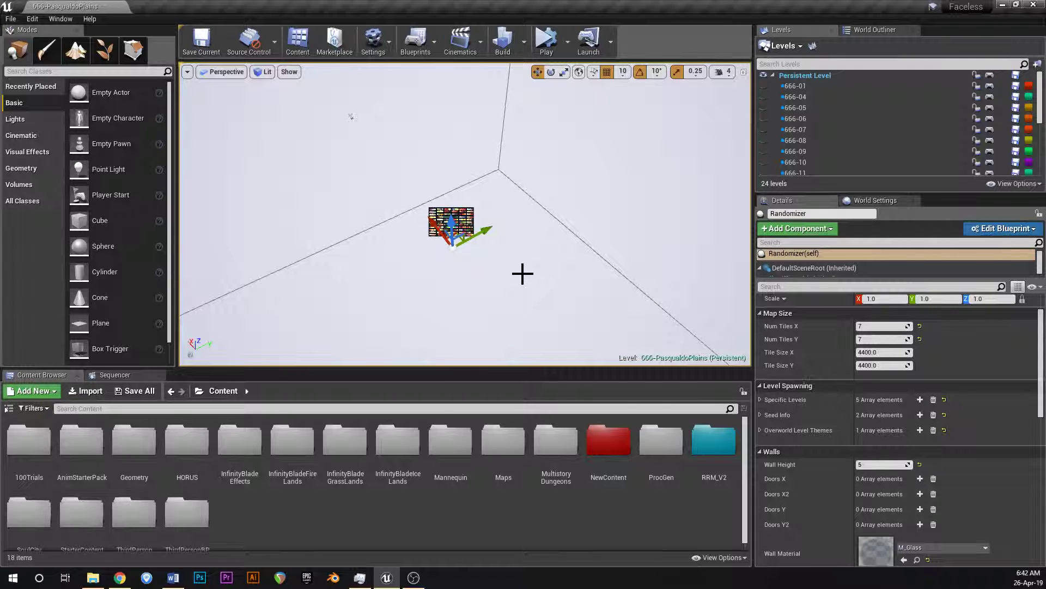
right_click_drag(488, 212, 491, 236)
left_click(413, 577)
left_click(413, 577)
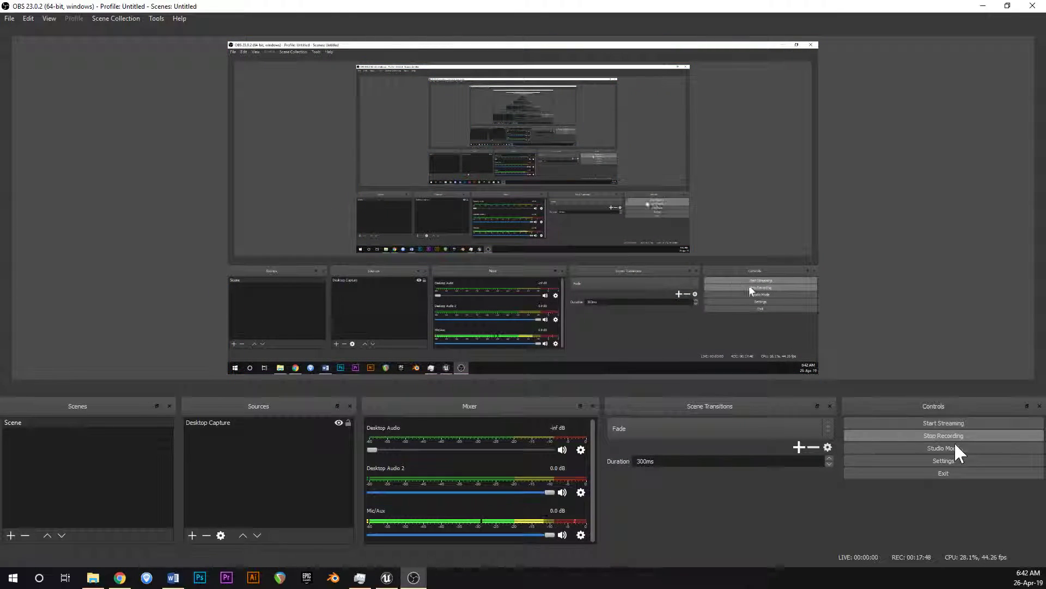